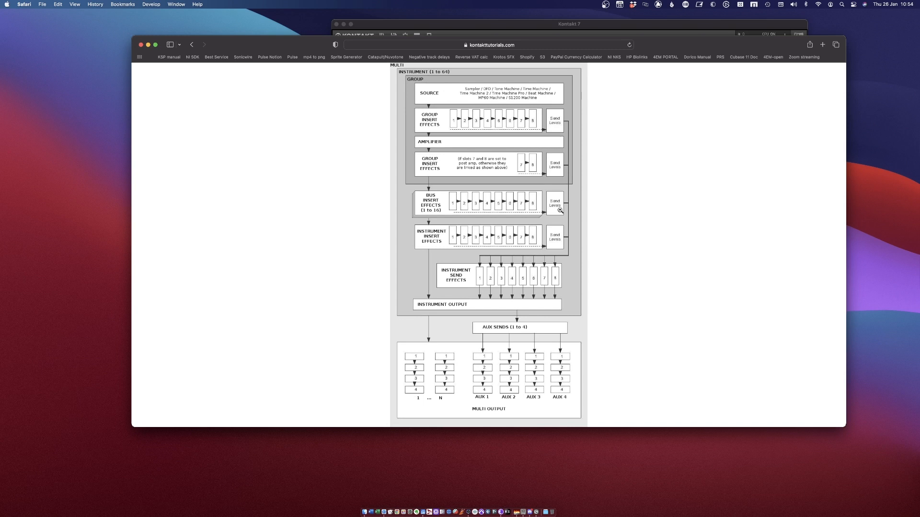
# Close the browser window with the signal-flow diagram, reposition the Kontakt window and dismiss the open preset menu.
pyautogui.click(148, 44)
pyautogui.moveTo(436, 25); pyautogui.dragTo(362, 38)
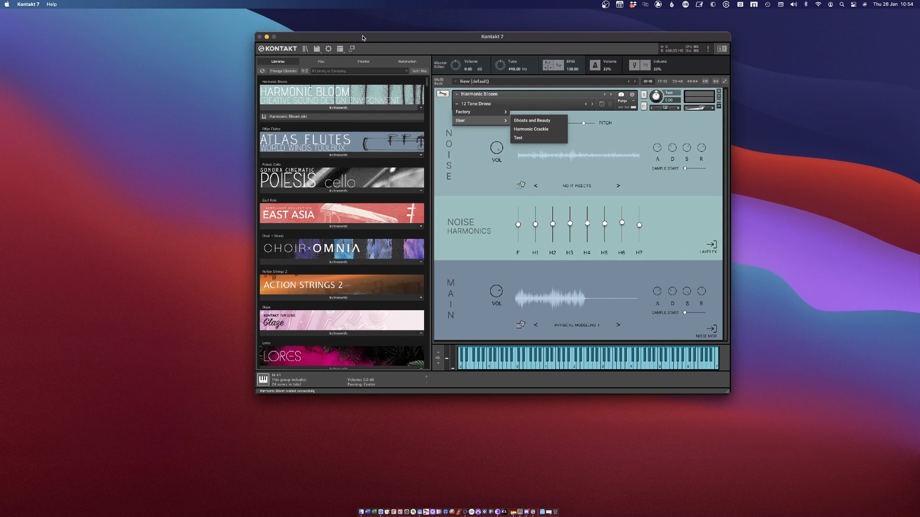
pyautogui.click(434, 123)
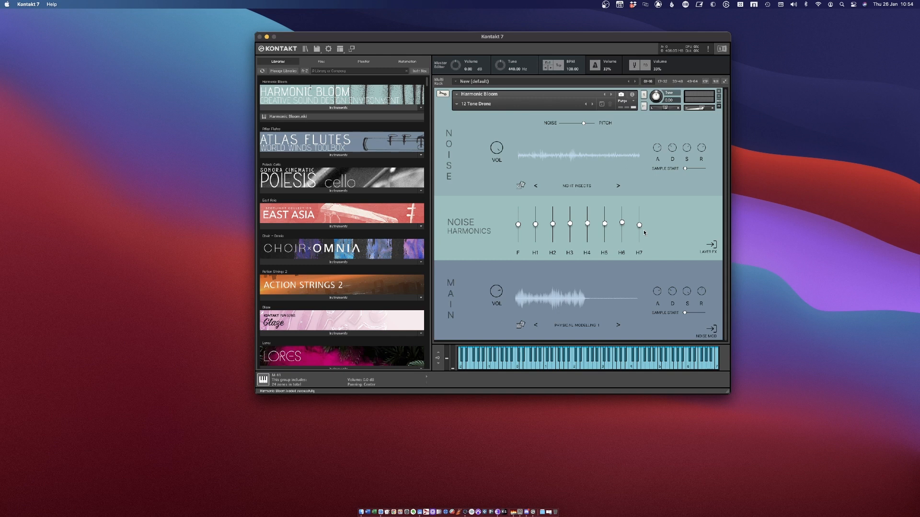
# View the layer effects page, select its Noise layer, and return to the noise harmonics page.
pyautogui.click(711, 244)
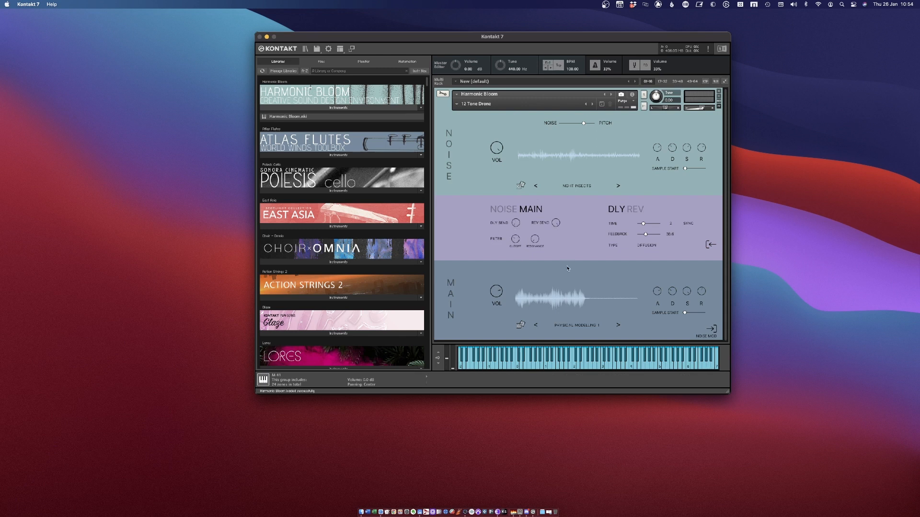
pyautogui.click(508, 210)
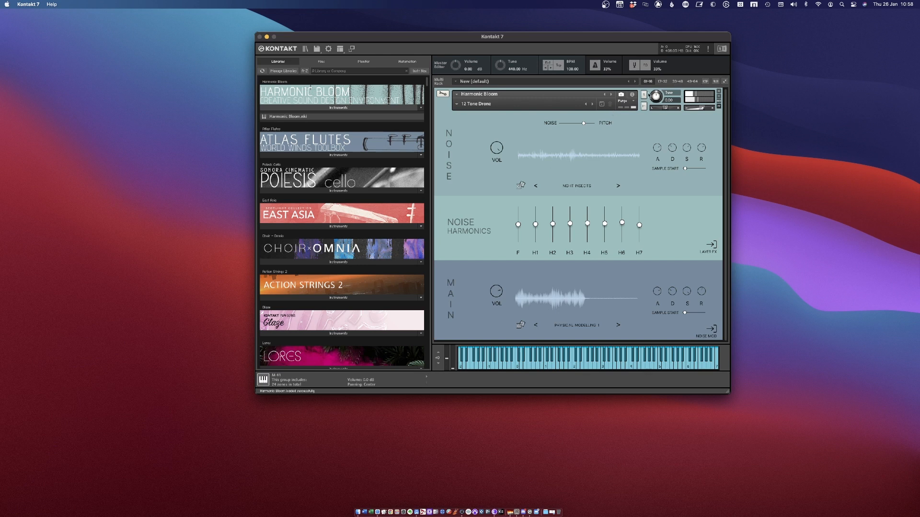
pyautogui.click(712, 245)
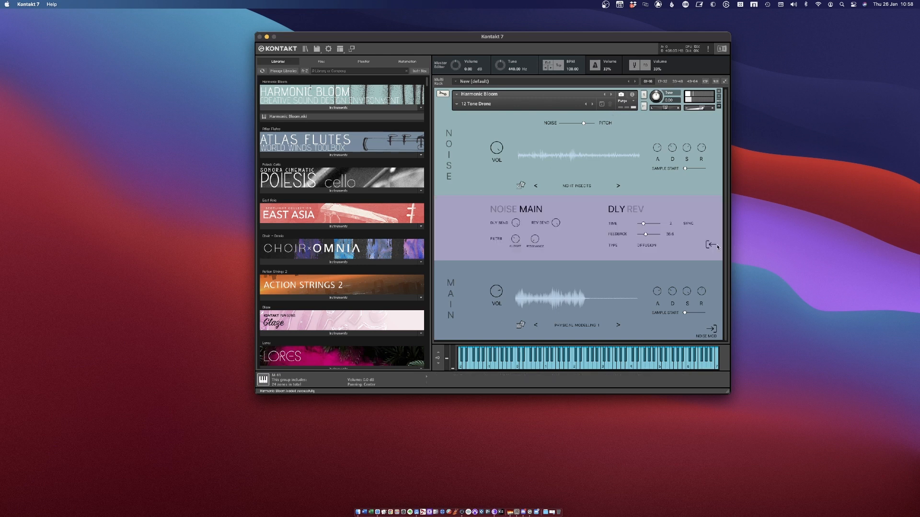
pyautogui.click(516, 213)
pyautogui.click(711, 245)
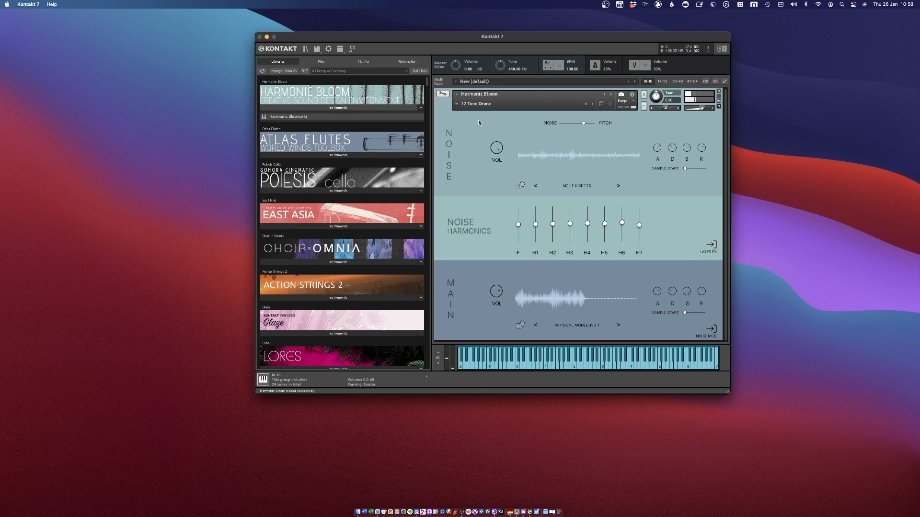
# Open Harmonic Bloom in edit mode and examine its complete group list, selecting the H30 h7 Octave USER ZONES group along the way.
pyautogui.click(442, 95)
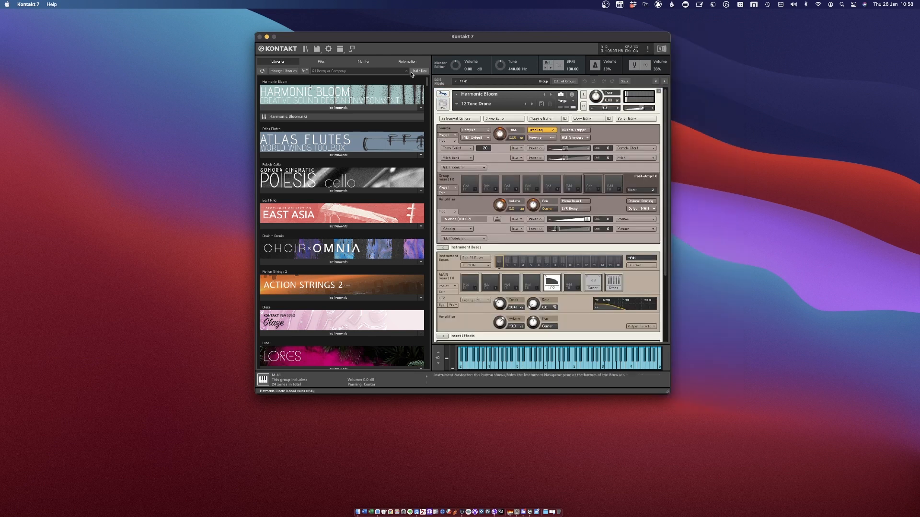
pyautogui.click(366, 65)
pyautogui.scroll(-15, 350, 243)
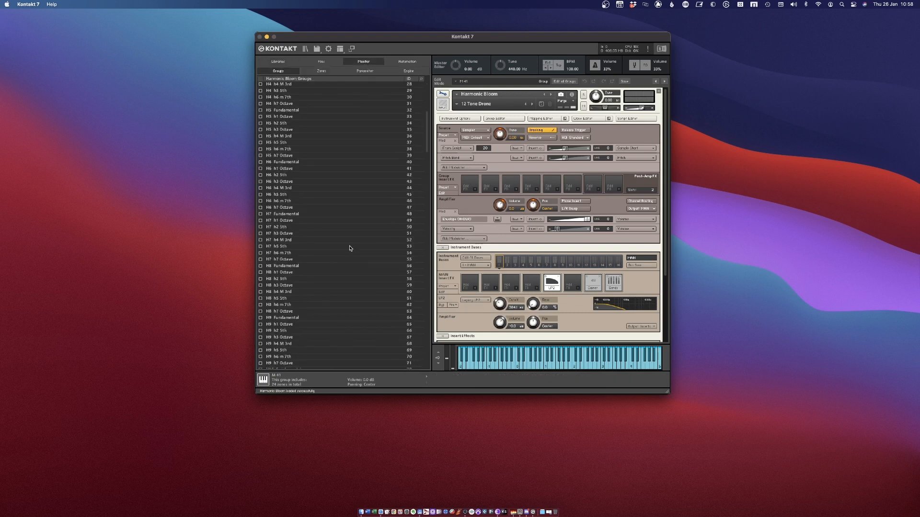
pyautogui.scroll(-20, 348, 251)
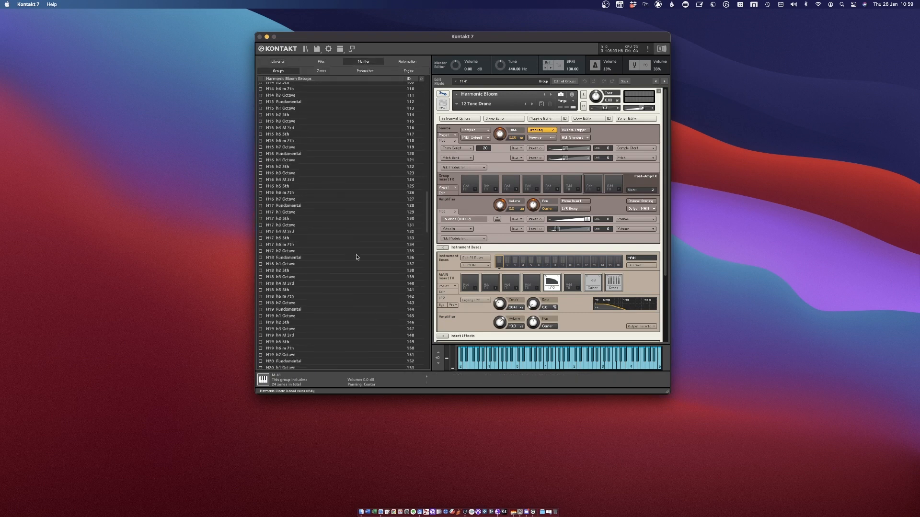
pyautogui.scroll(-12, 387, 230)
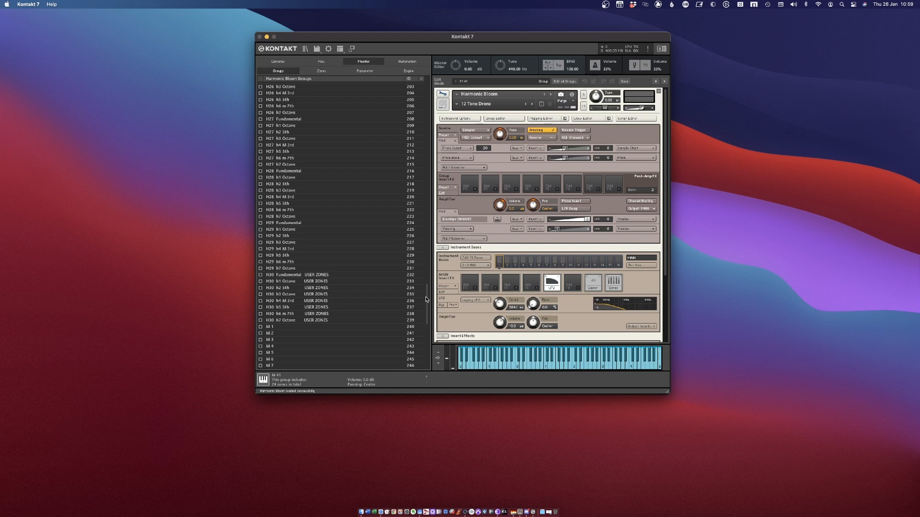
pyautogui.scroll(-1, 425, 297)
pyautogui.click(352, 318)
pyautogui.scroll(20, 346, 312)
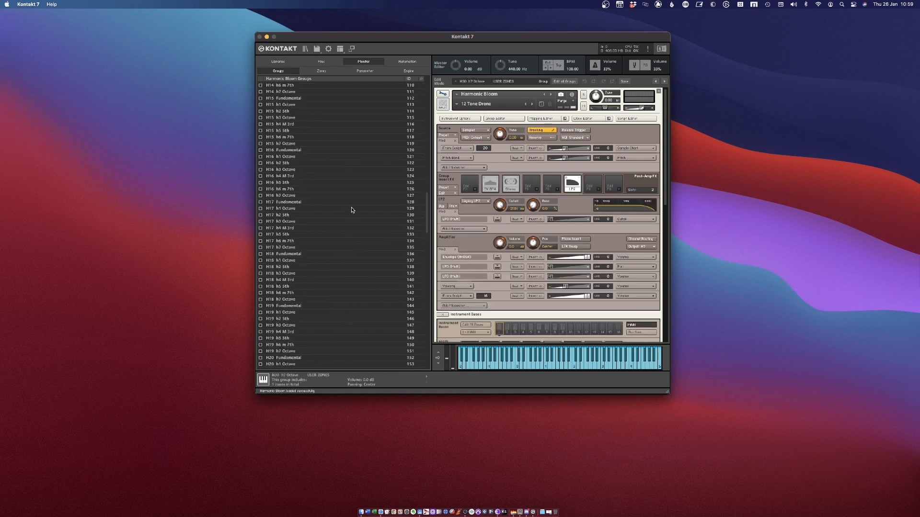
pyautogui.scroll(3, 348, 202)
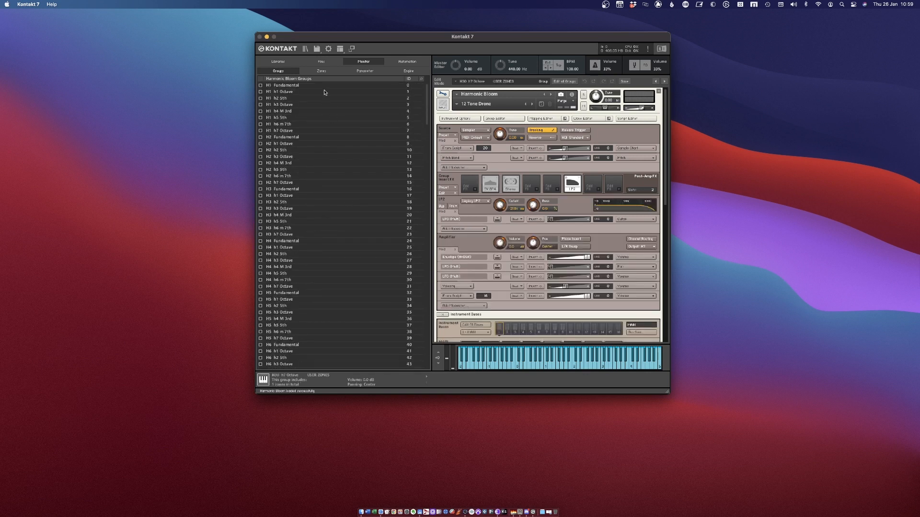
pyautogui.scroll(-20, 325, 287)
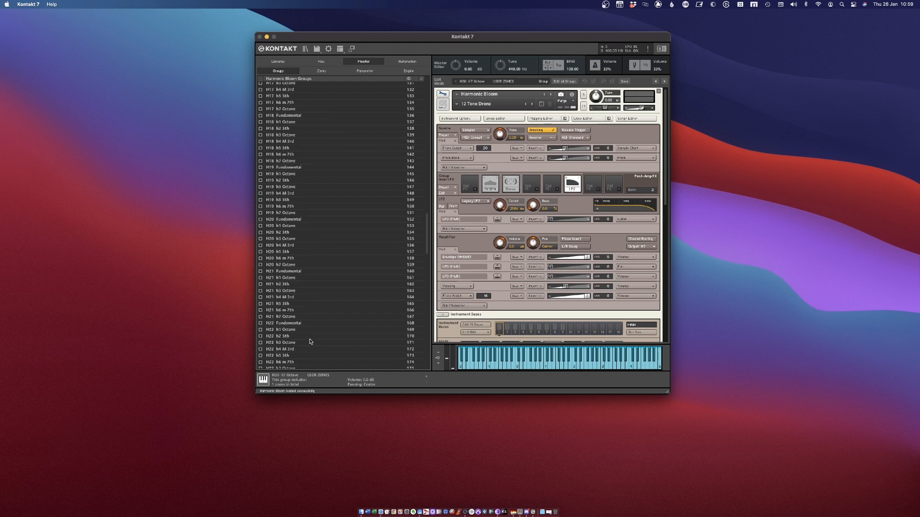
# Look through the available noise sources in the performance view without changing the sample, and reopen the instrument's edit mode.
pyautogui.click(443, 94)
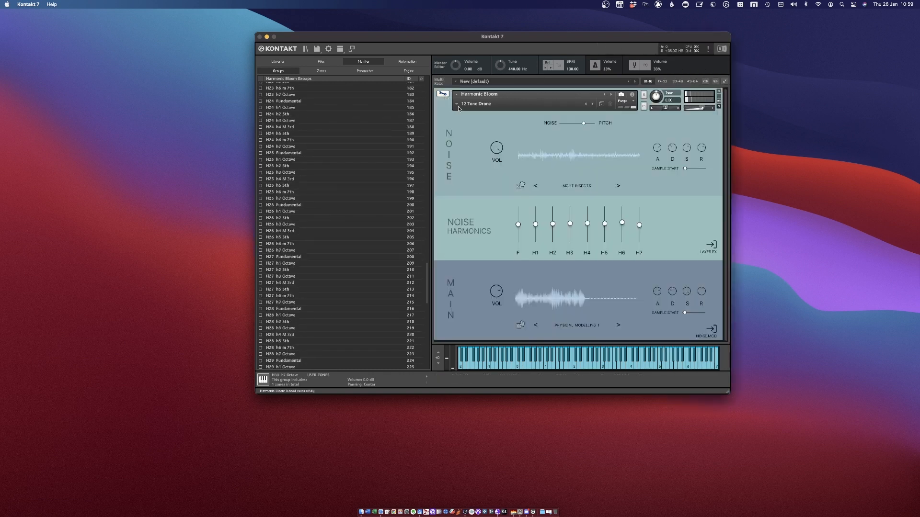
pyautogui.click(560, 186)
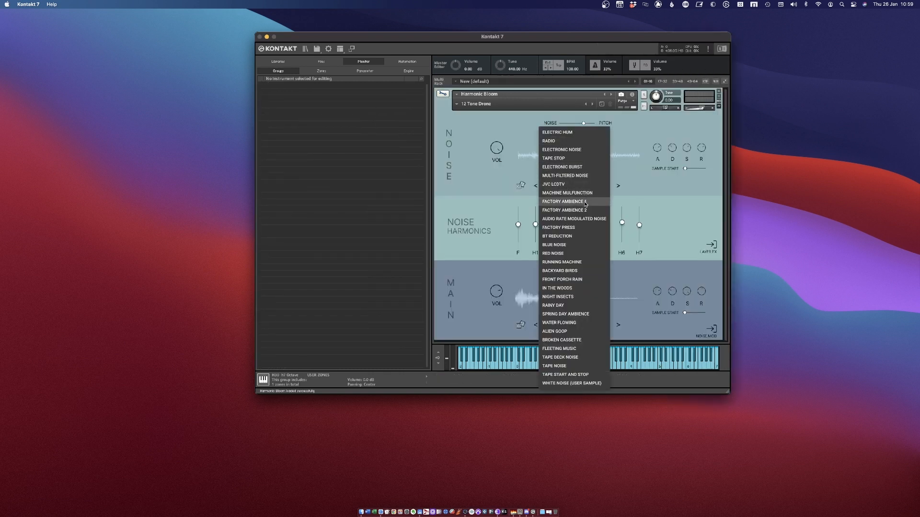
pyautogui.click(444, 94)
pyautogui.click(445, 94)
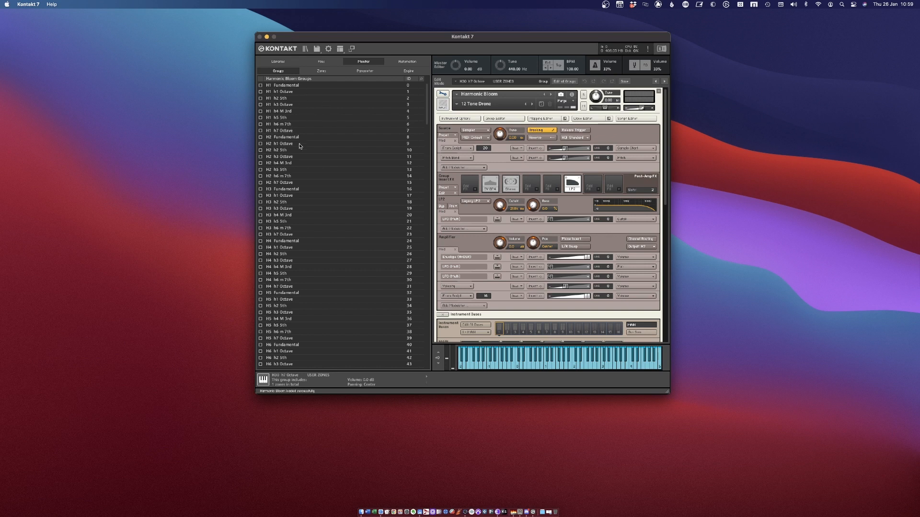
# Compare the performance view with the edit mode, and inspect the groups H1 h5 5th and H1 h1 Octave.
pyautogui.click(443, 93)
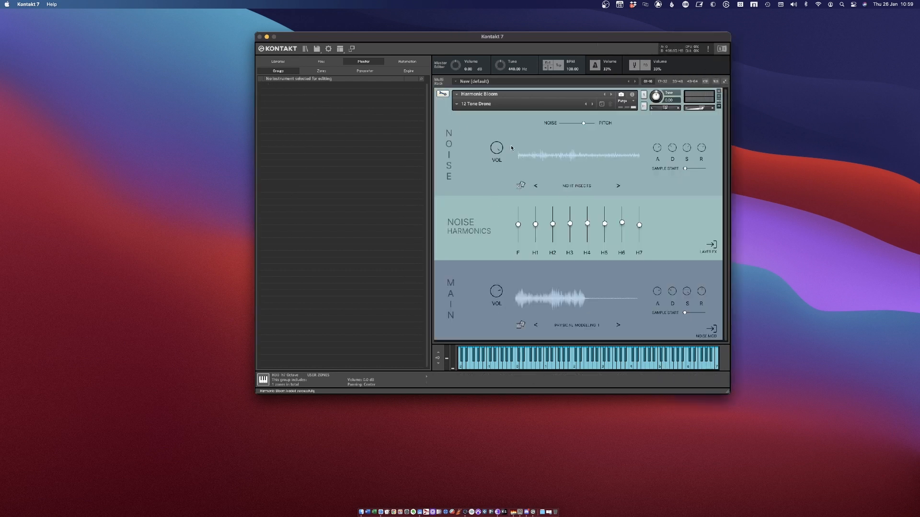
pyautogui.click(442, 94)
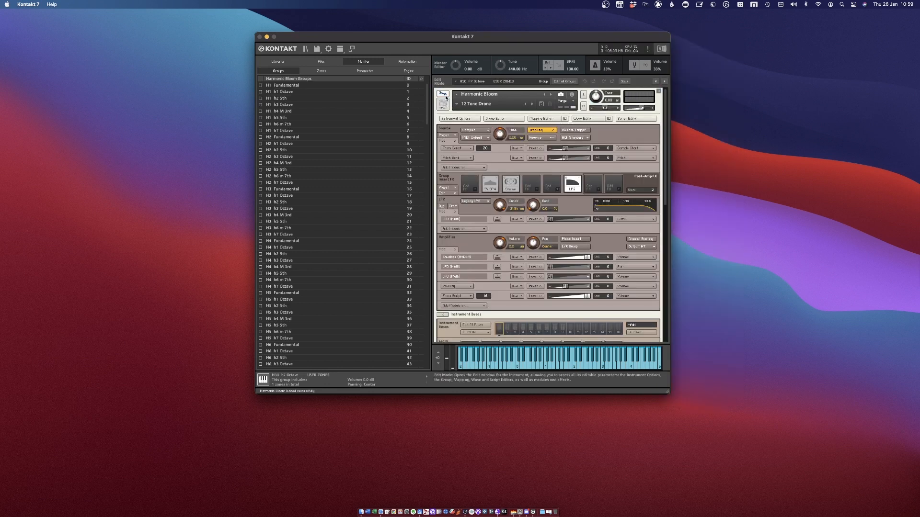
pyautogui.click(444, 96)
pyautogui.click(443, 95)
pyautogui.click(325, 129)
pyautogui.click(319, 117)
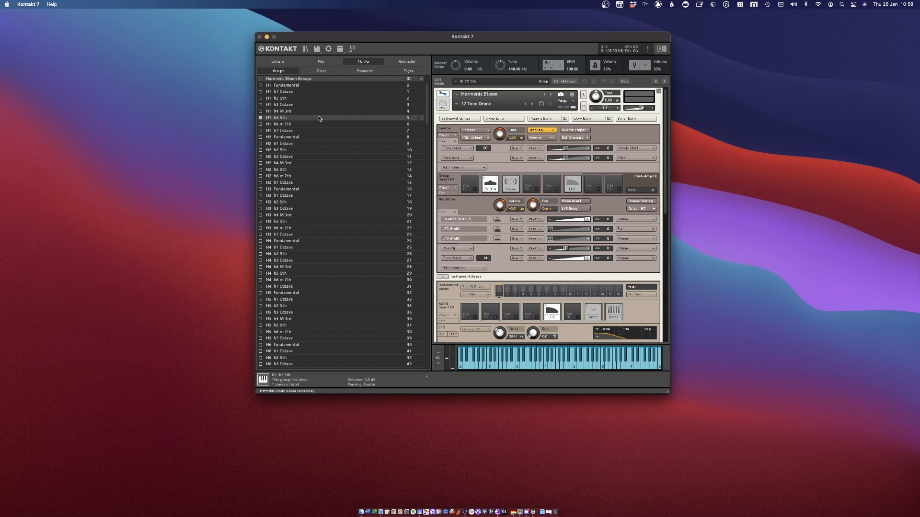
pyautogui.click(327, 93)
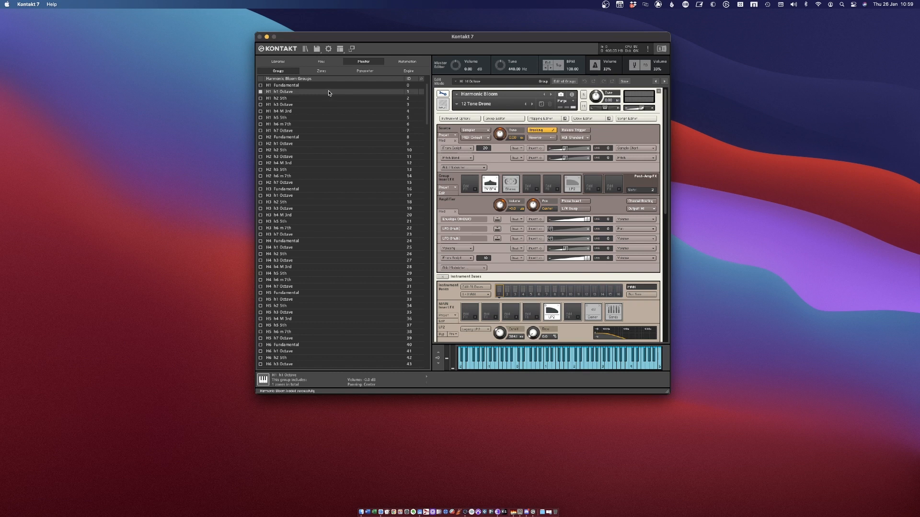
# Load Electric Hum as the noise source in the performance view and set the noise/pitch balance fully towards noise.
pyautogui.click(442, 94)
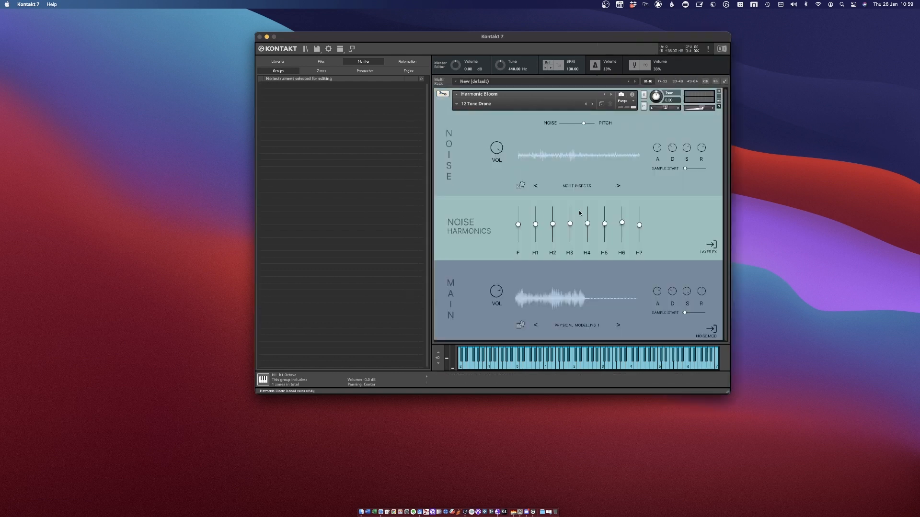
pyautogui.click(576, 185)
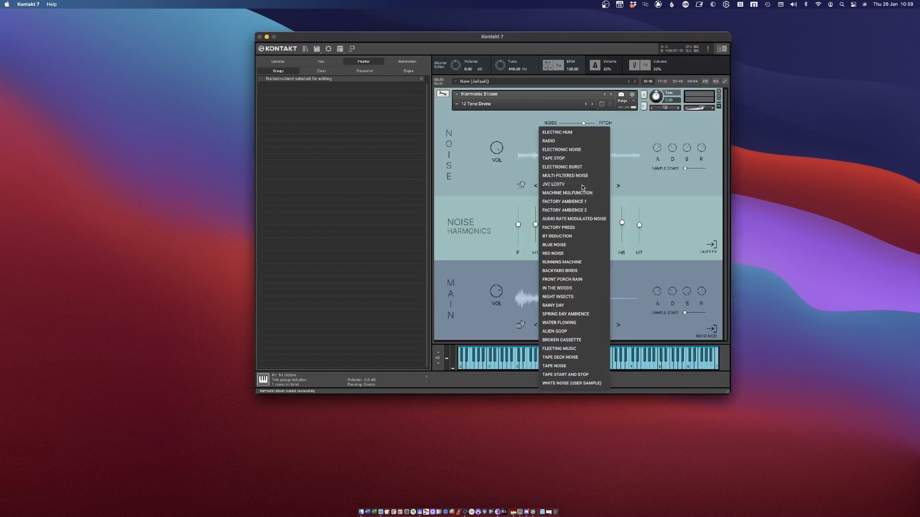
pyautogui.click(583, 134)
pyautogui.moveTo(583, 126); pyautogui.dragTo(565, 130)
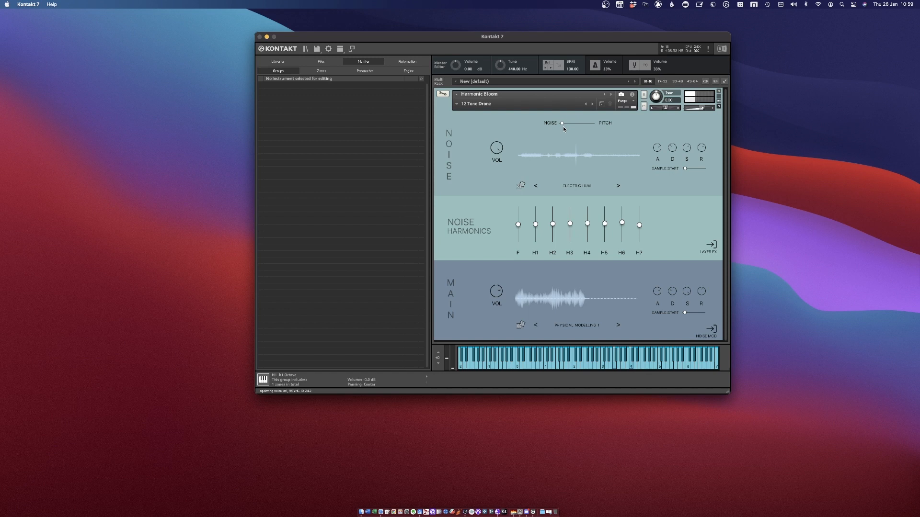
# Check which groups are playing in edit mode, and load Electronic Noise as the noise source in the performance view.
pyautogui.click(442, 94)
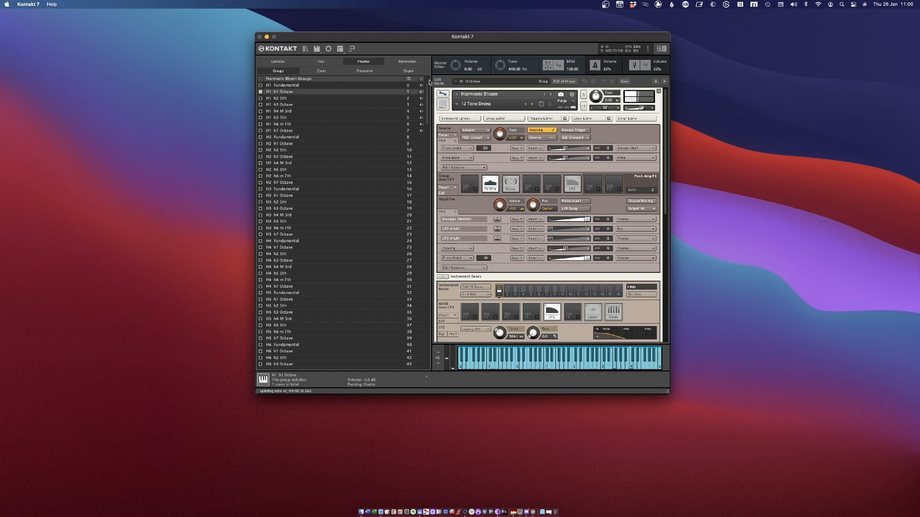
pyautogui.click(442, 96)
pyautogui.click(573, 186)
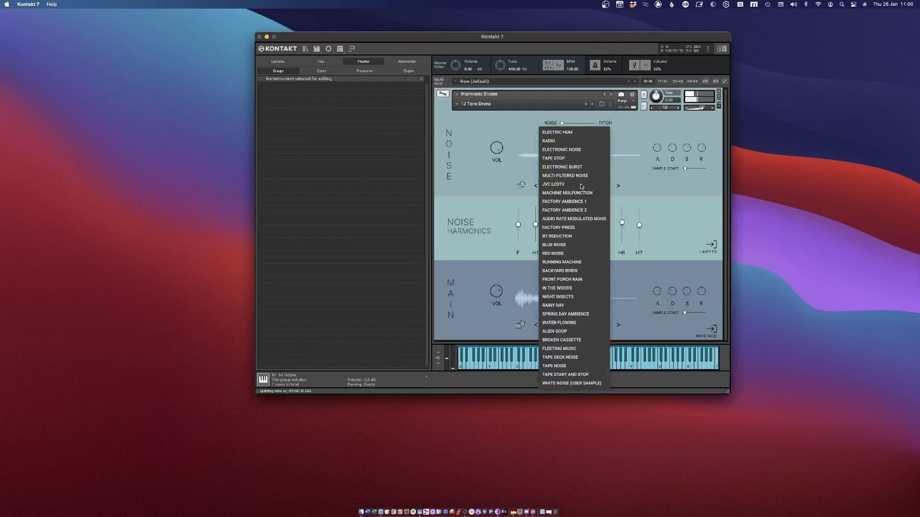
pyautogui.click(579, 151)
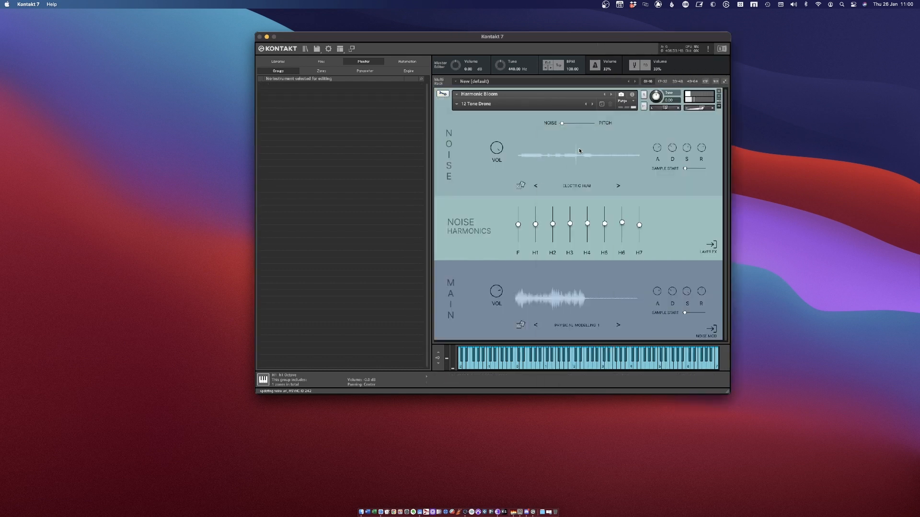
# Check the playing groups in edit mode and inspect H3 Fundamental and H3 h7 Octave.
pyautogui.click(441, 96)
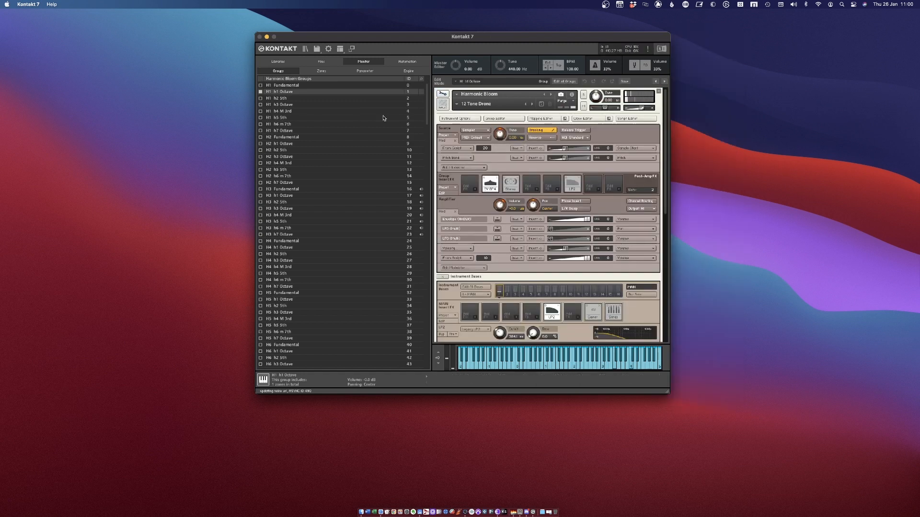
pyautogui.click(298, 189)
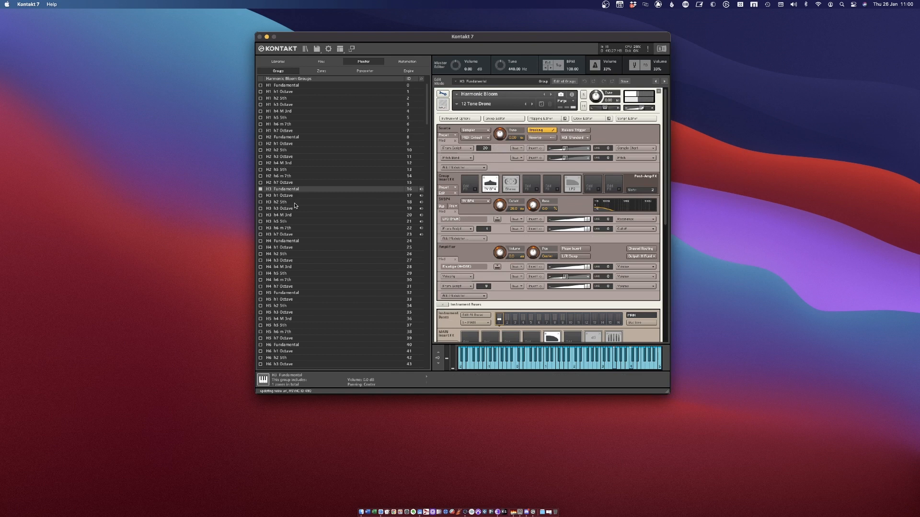
pyautogui.click(294, 235)
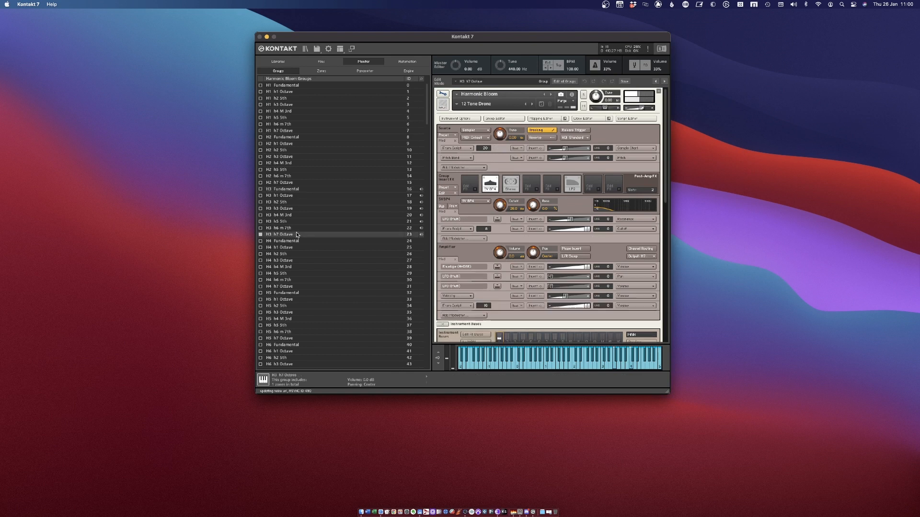
# Return to the performance view and load Taped Moog as the main layer's source.
pyautogui.click(442, 95)
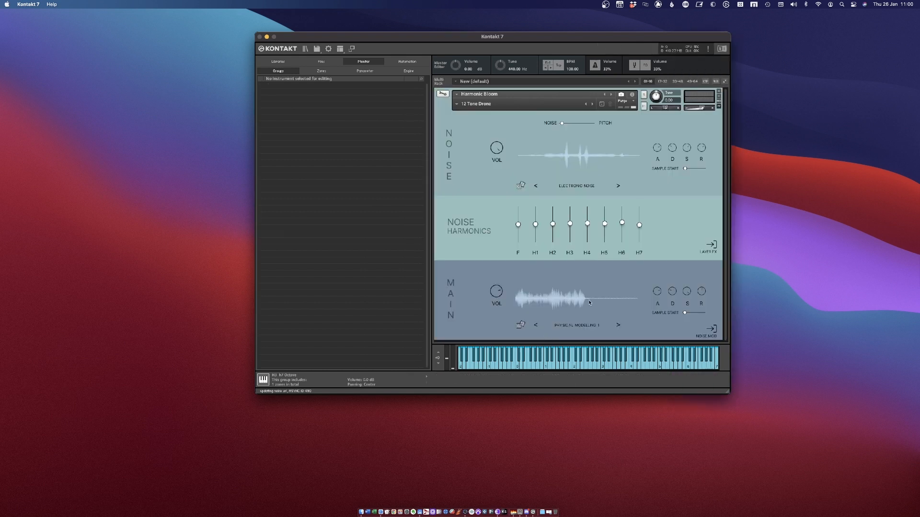
pyautogui.click(591, 323)
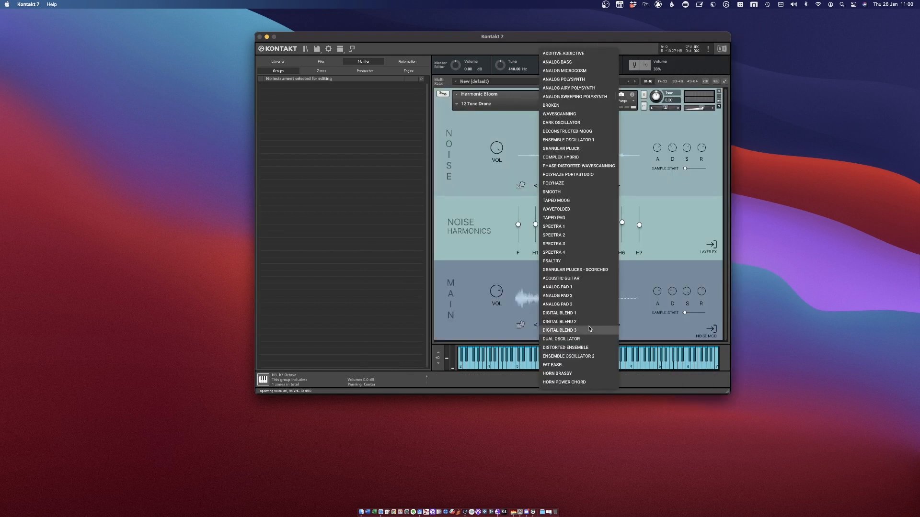
pyautogui.click(589, 201)
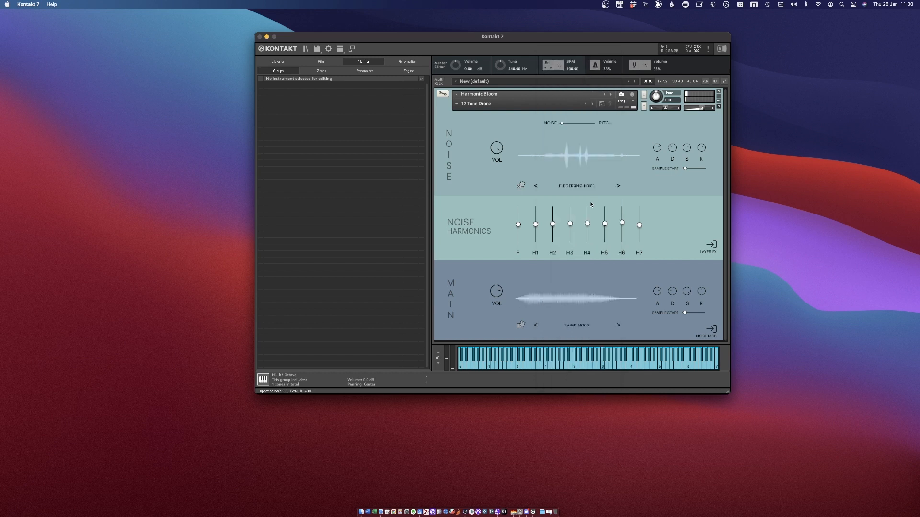
# Open edit mode, find the playing main-layer group near the end of the group list, and select M 18.
pyautogui.click(443, 93)
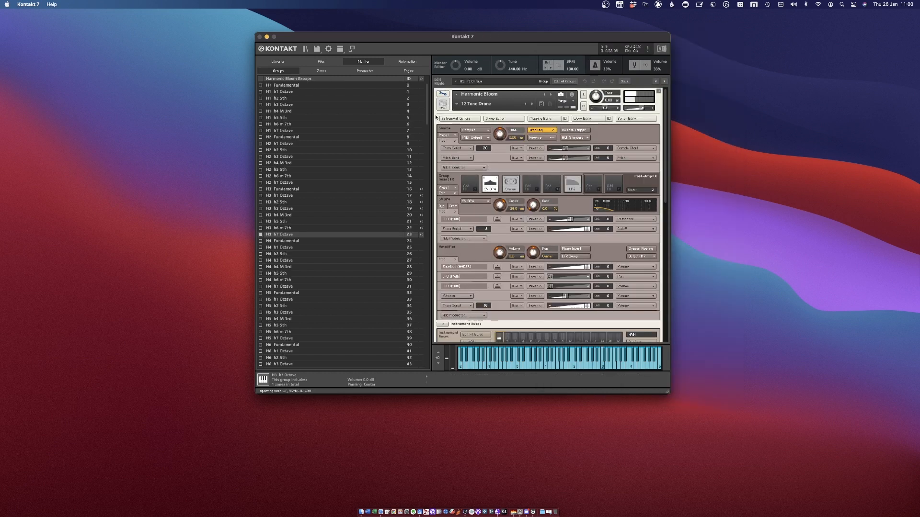
pyautogui.moveTo(425, 118); pyautogui.dragTo(438, 351)
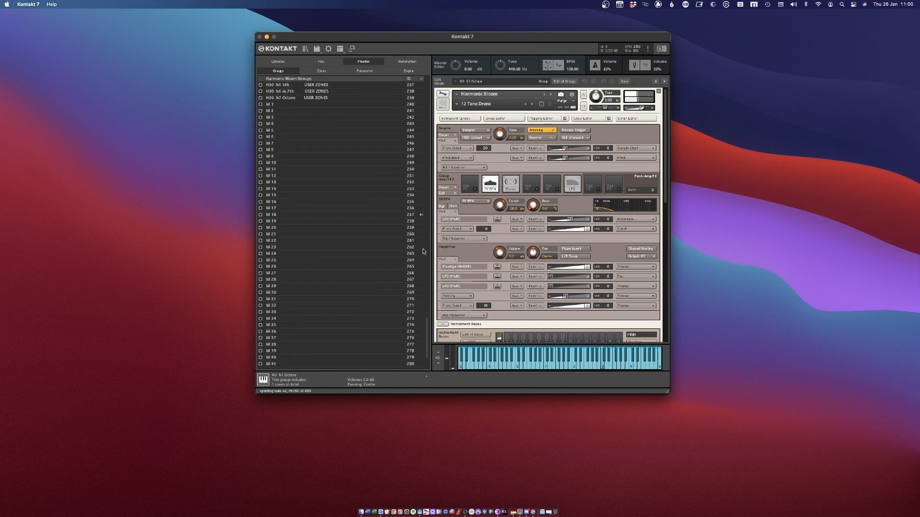
pyautogui.click(422, 217)
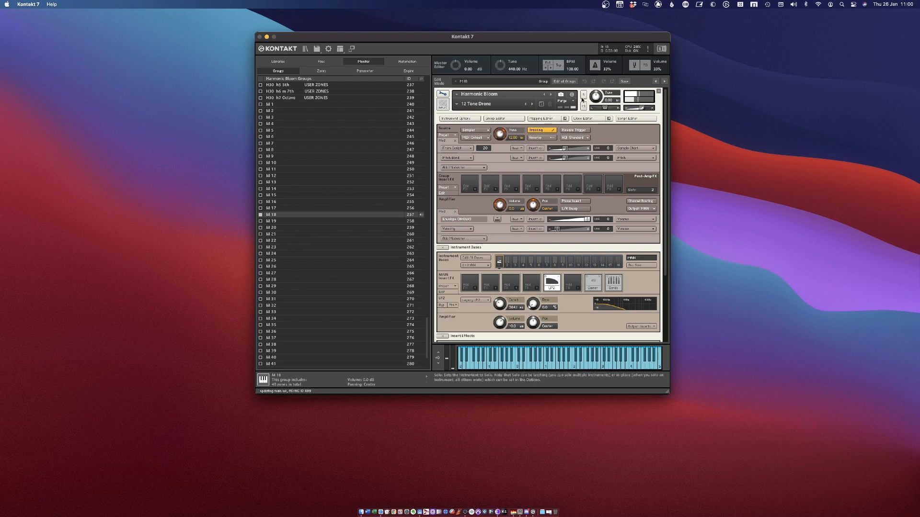
# Examine how group M 18's sample zones are laid out across the keyboard in the Mapping Editor.
pyautogui.click(555, 118)
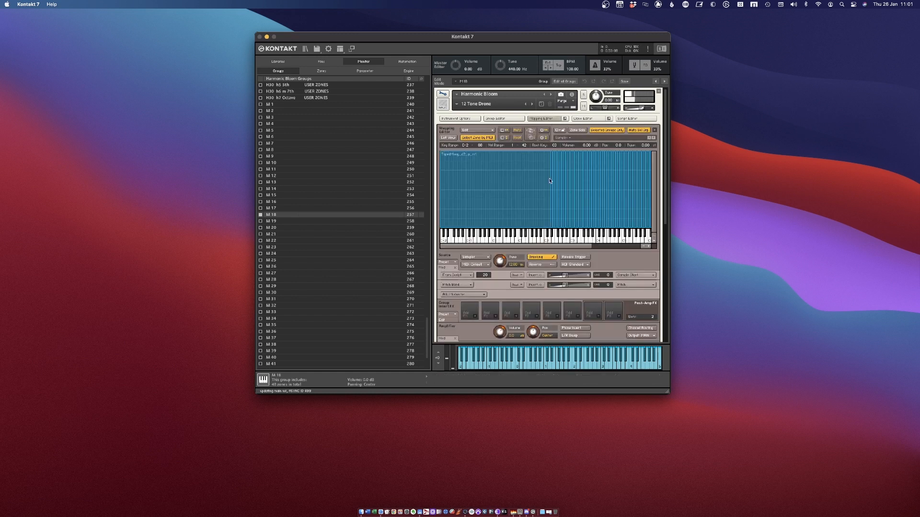
pyautogui.moveTo(494, 247); pyautogui.dragTo(547, 247)
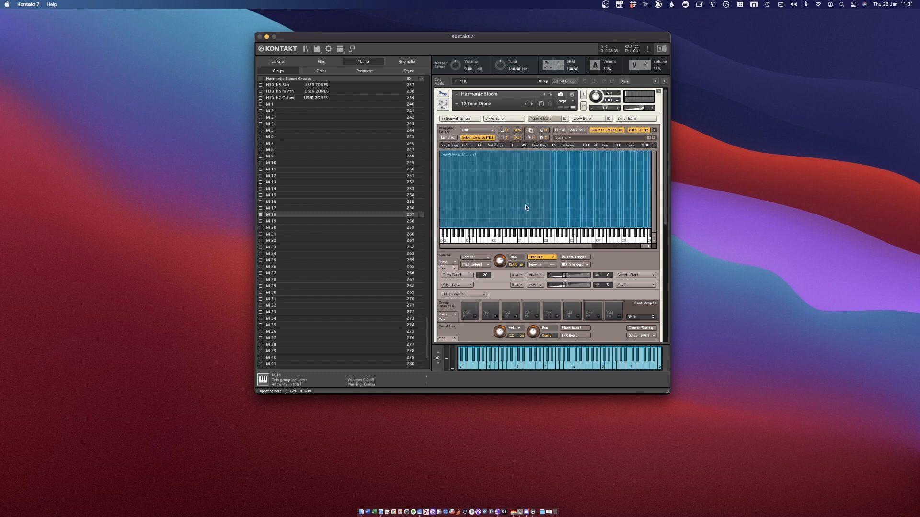
pyautogui.click(546, 119)
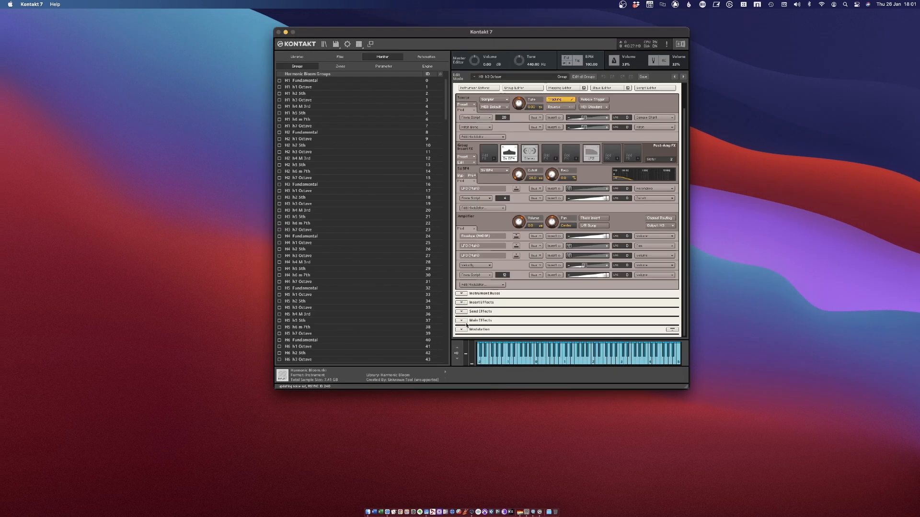
# Expand Main Effects, add a Distortion stomp to the first main effects slot, and adjust its drive.
pyautogui.click(461, 320)
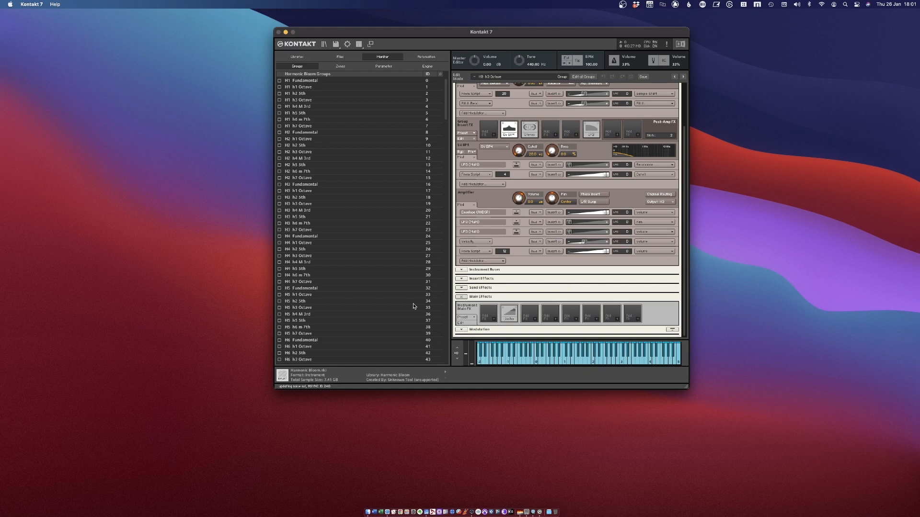
pyautogui.click(496, 322)
pyautogui.moveTo(521, 344)
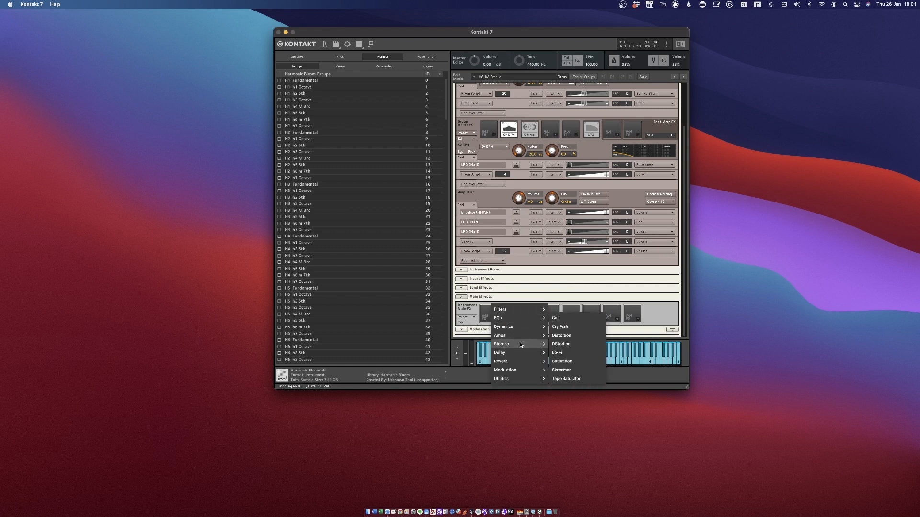
pyautogui.click(582, 337)
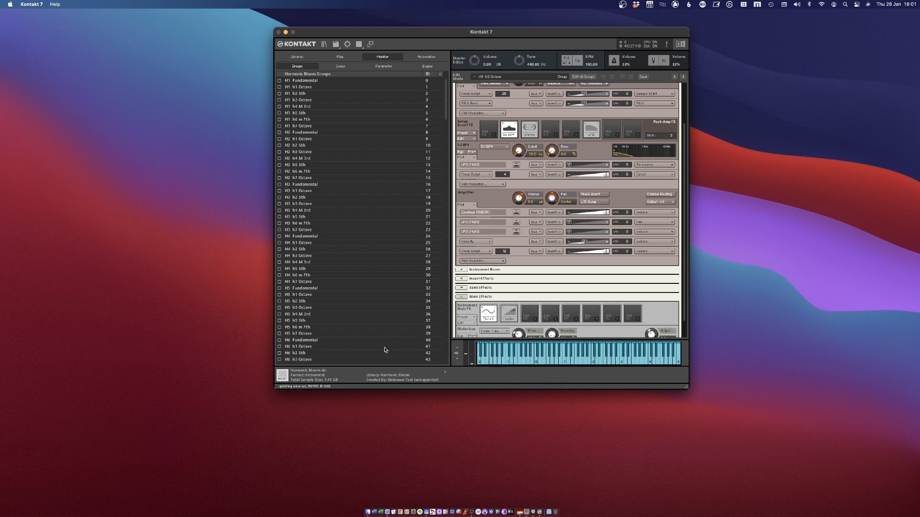
pyautogui.scroll(-2, 524, 331)
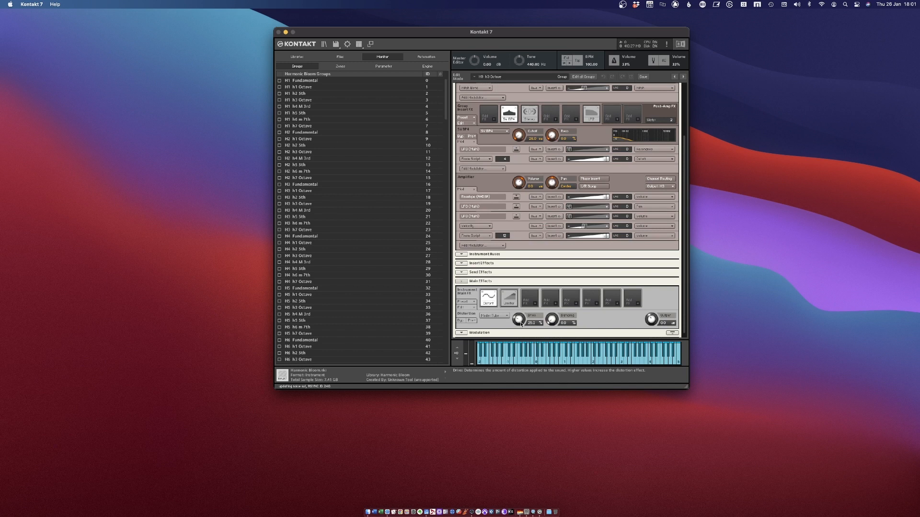
pyautogui.moveTo(521, 326); pyautogui.dragTo(503, 308)
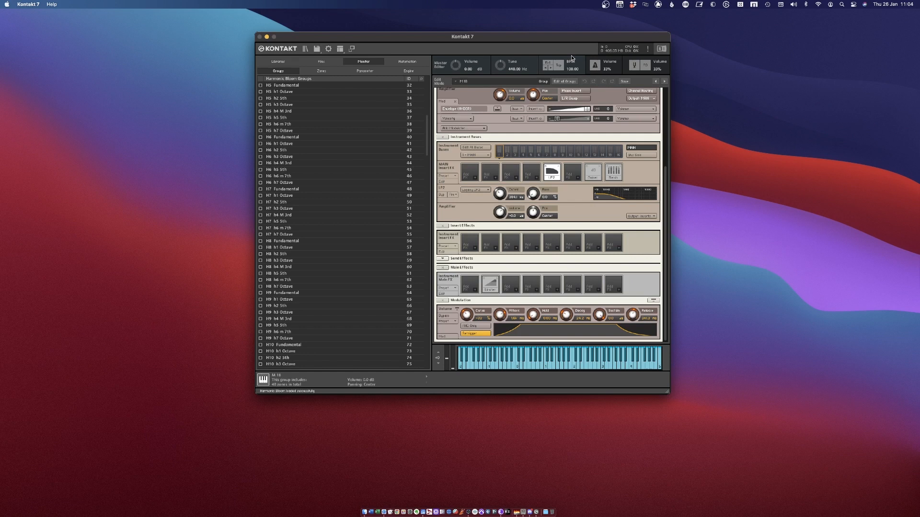
# Check the Insert Effects section and place the browser window with the Kontakt signal-flow diagram beside the Kontakt window.
pyautogui.click(442, 225)
pyautogui.click(444, 250)
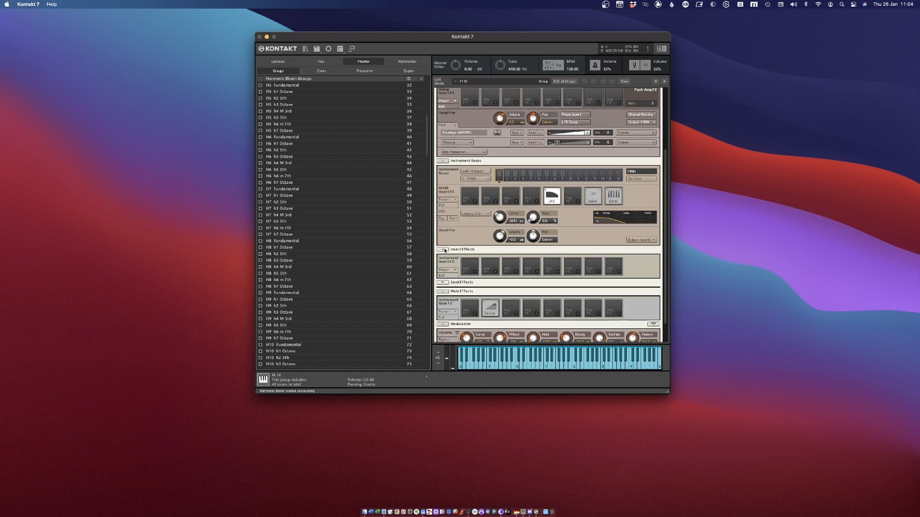
pyautogui.moveTo(919, 82); pyautogui.dragTo(138, 72)
pyautogui.moveTo(701, 60); pyautogui.dragTo(287, 53)
pyautogui.moveTo(359, 38); pyautogui.dragTo(526, 49)
pyautogui.moveTo(222, 65); pyautogui.dragTo(306, 38)
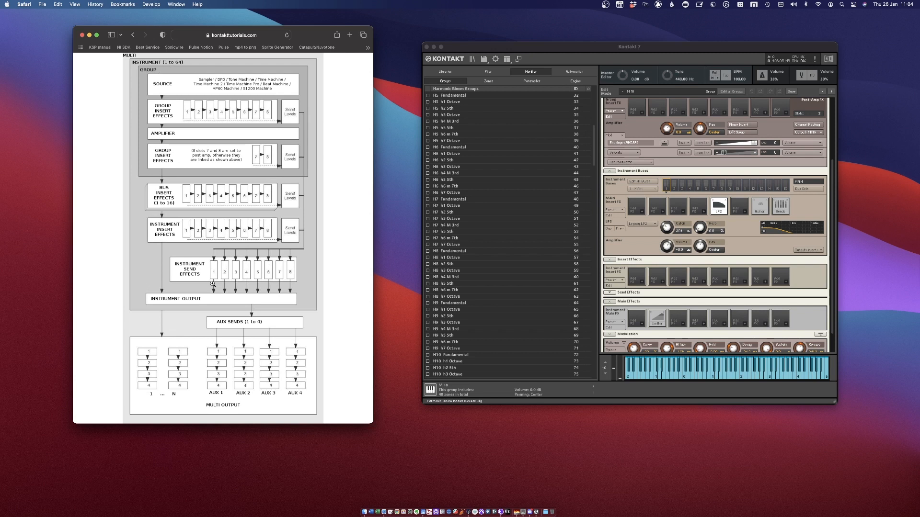
# Add a Distortion stomp to the first instrument insert effects slot and adjust its drive.
pyautogui.click(642, 284)
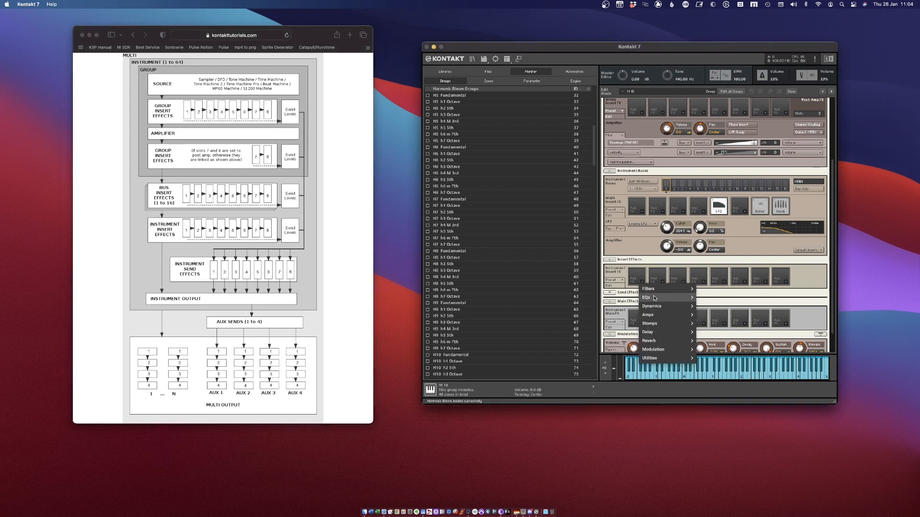
pyautogui.moveTo(672, 324)
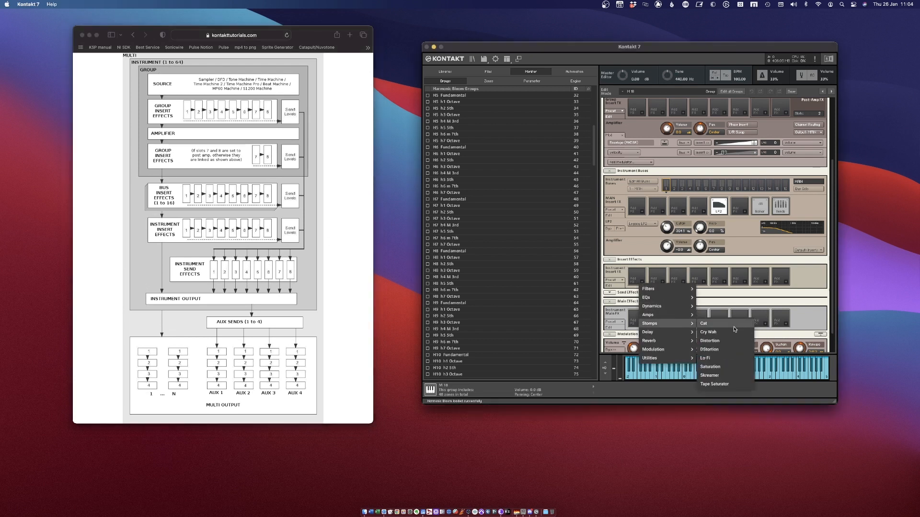
pyautogui.click(710, 340)
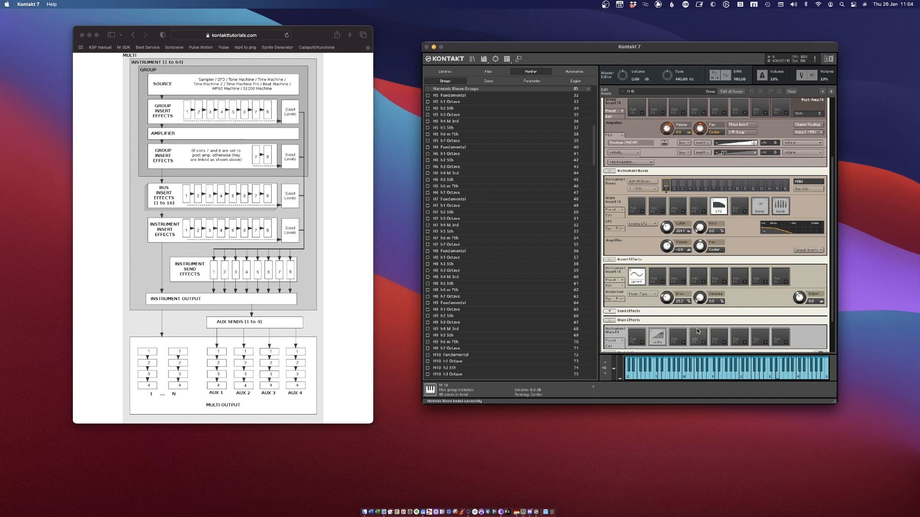
pyautogui.moveTo(667, 297); pyautogui.dragTo(671, 263)
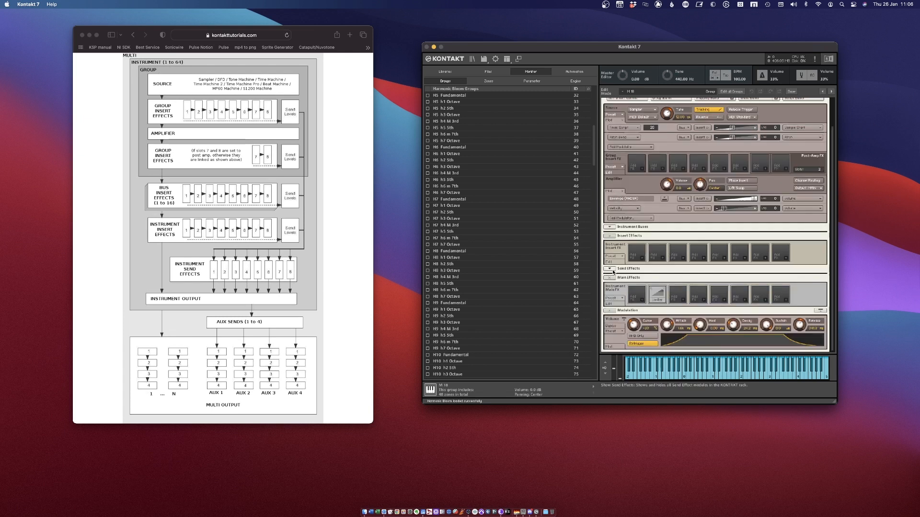
# Inspect the Replika send effect in edit mode, and show the noise layer's effects page in the performance view.
pyautogui.click(645, 270)
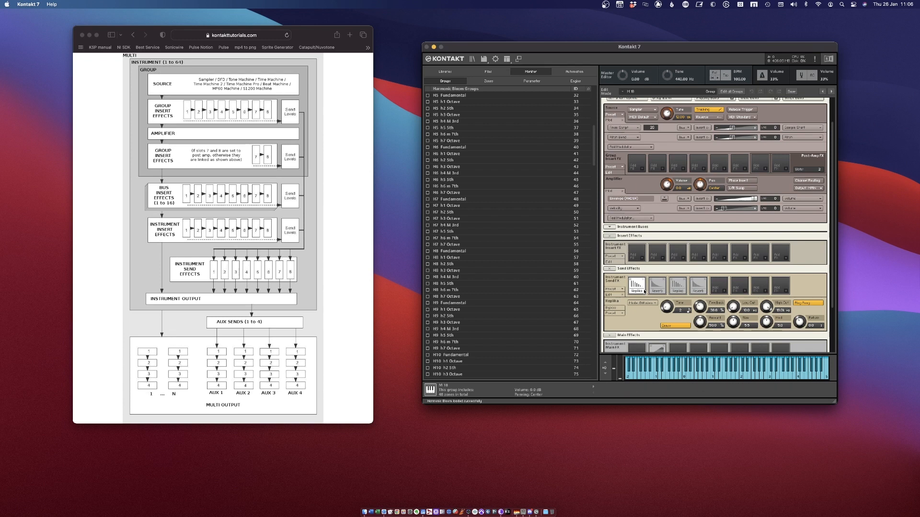
pyautogui.scroll(2, 628, 119)
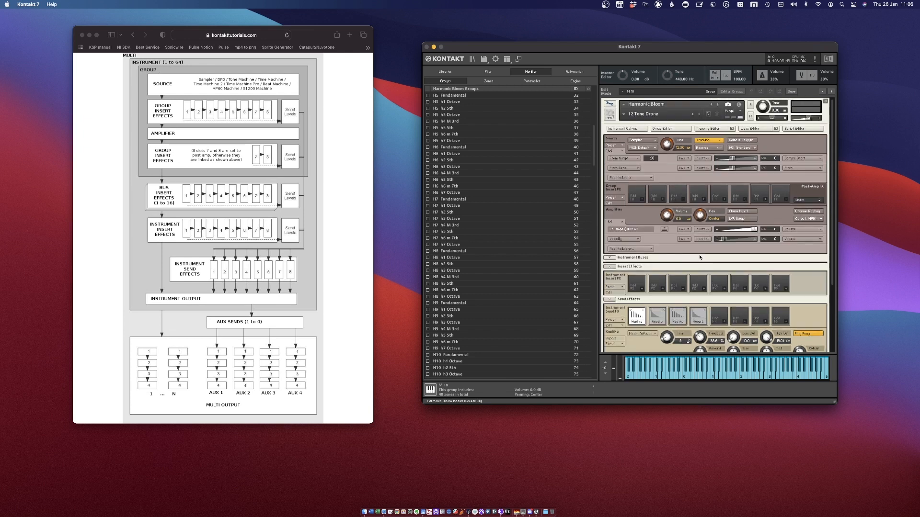
pyautogui.click(609, 104)
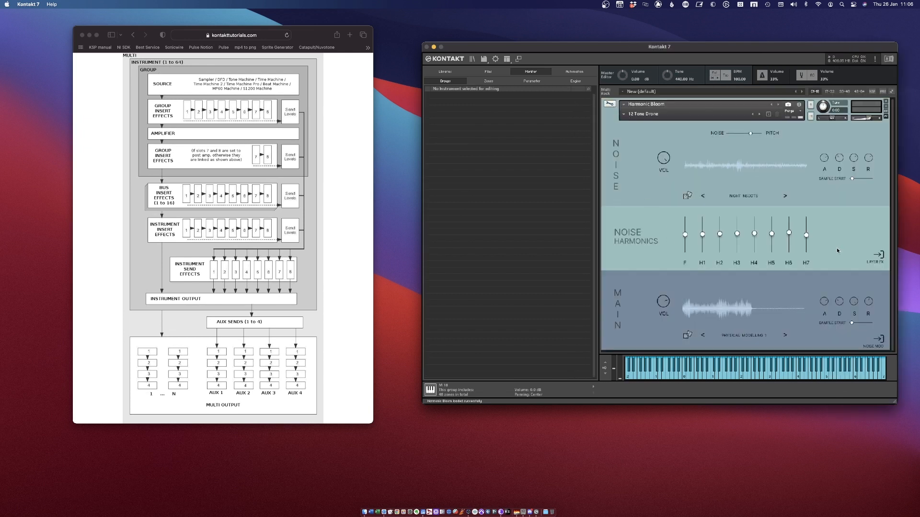
pyautogui.click(870, 252)
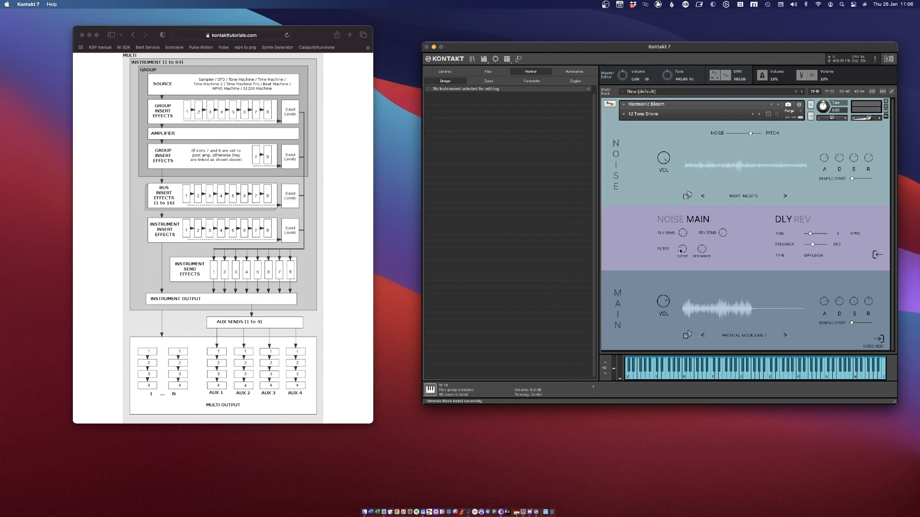
pyautogui.click(675, 219)
# Return to edit mode and examine the send effects and the Main bus in Instrument Buses.
pyautogui.click(610, 103)
pyautogui.scroll(-5, 666, 233)
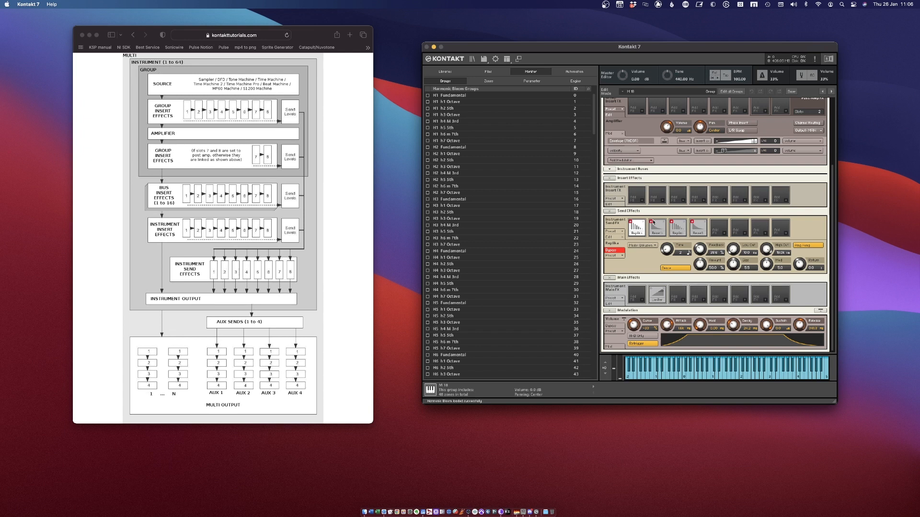
pyautogui.click(725, 235)
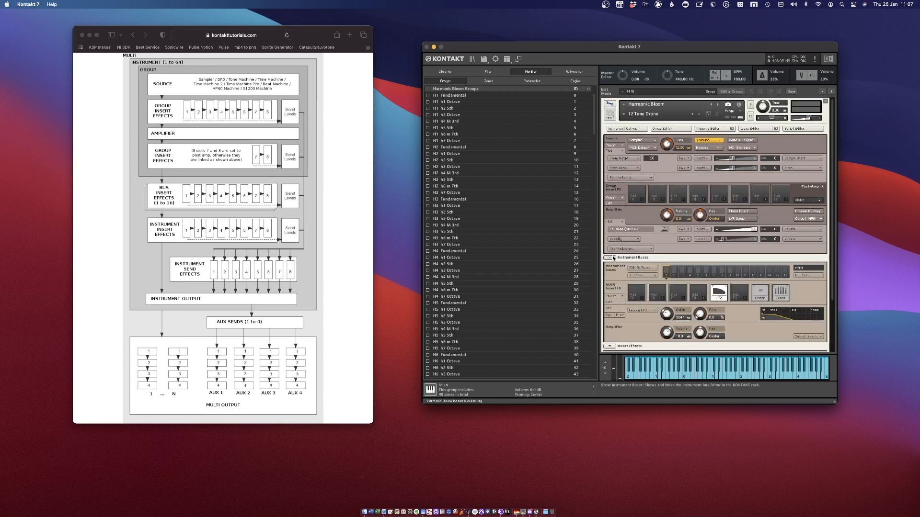
pyautogui.scroll(-3, 618, 250)
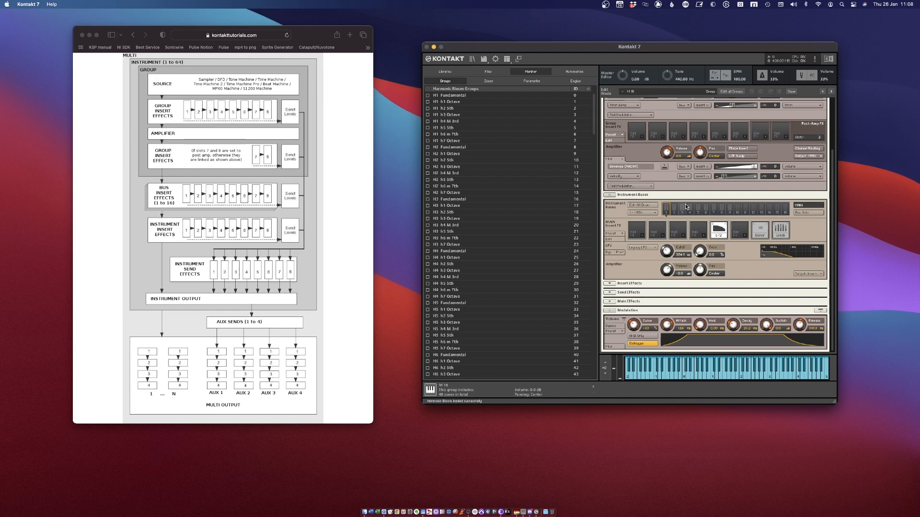
pyautogui.scroll(3, 685, 204)
# Show the Noise Harmonics page in the performance view and compare it with the instrument's edit mode.
pyautogui.click(609, 104)
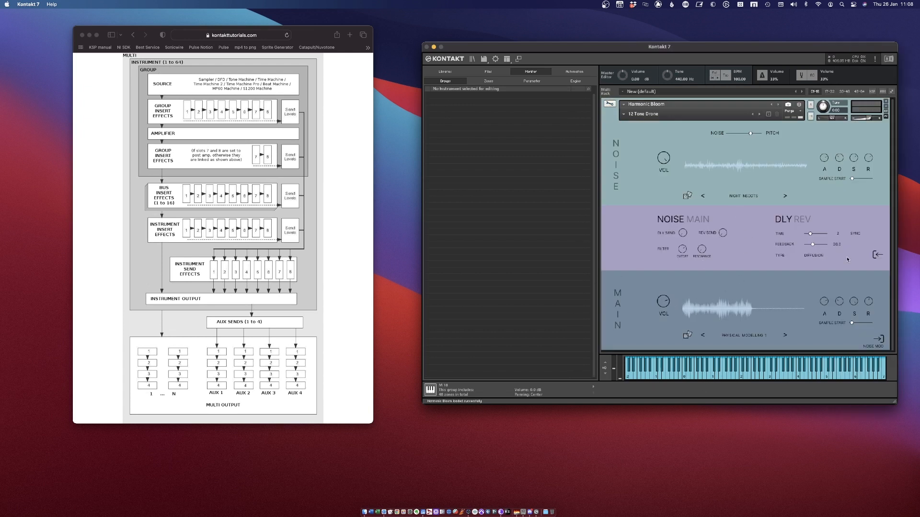
pyautogui.click(877, 255)
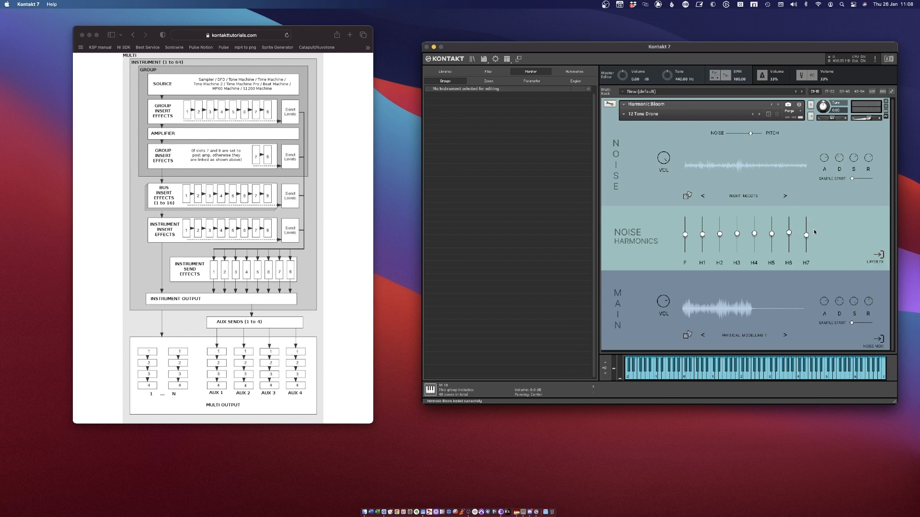
pyautogui.click(609, 104)
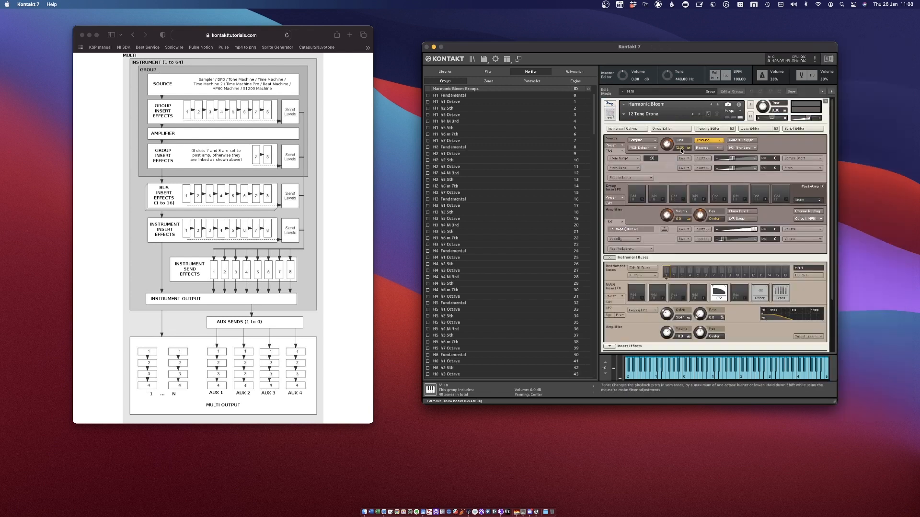
pyautogui.click(610, 104)
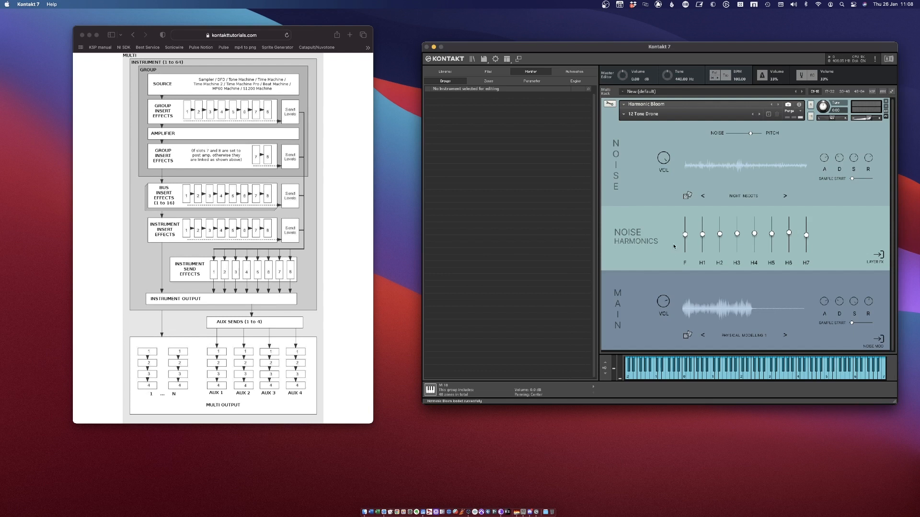
# Raise the noise harmonics sliders F to H7 to near maximum and adjust the main layer's volume.
pyautogui.moveTo(687, 235); pyautogui.dragTo(736, 204)
pyautogui.moveTo(771, 237)
pyautogui.mouseDown()
pyautogui.moveTo(771, 220)
pyautogui.moveTo(806, 214)
pyautogui.mouseUp()
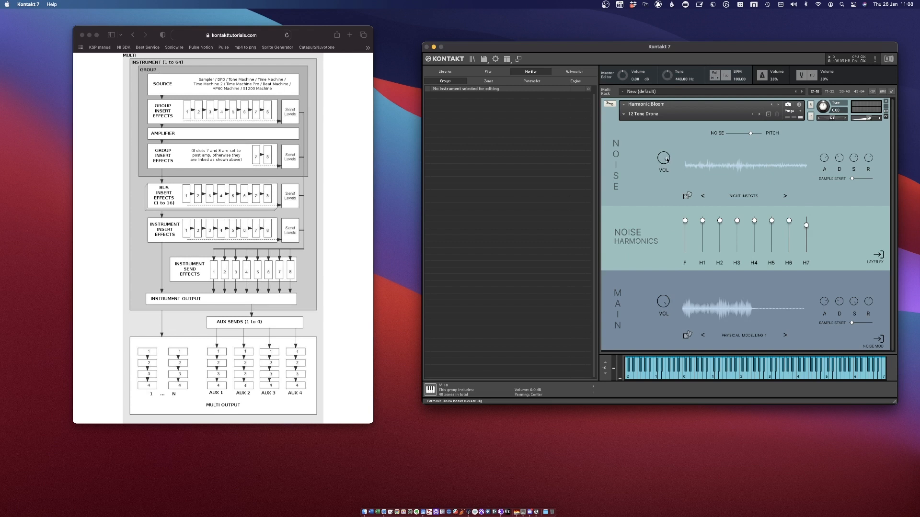
pyautogui.moveTo(670, 304); pyautogui.dragTo(666, 309)
# Open edit mode and examine the insert effects of the individual buses, including H1, in Instrument Buses.
pyautogui.click(610, 104)
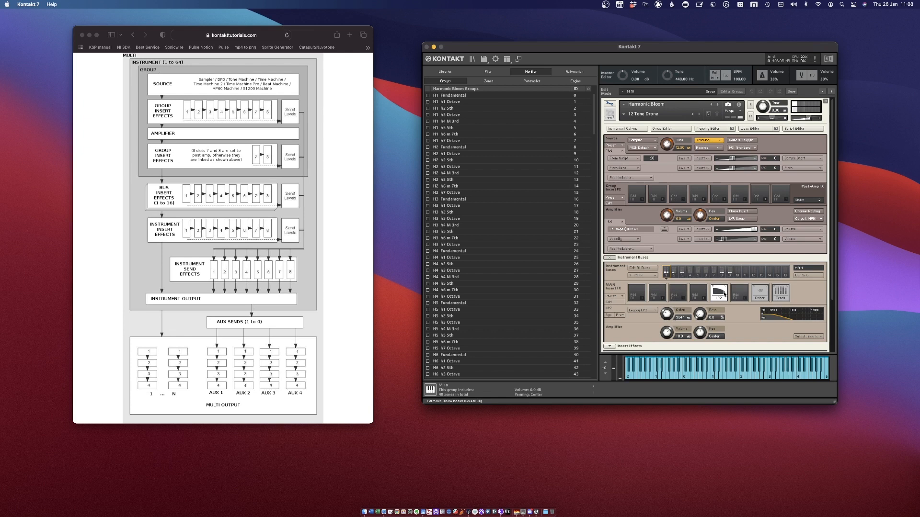
pyautogui.click(690, 273)
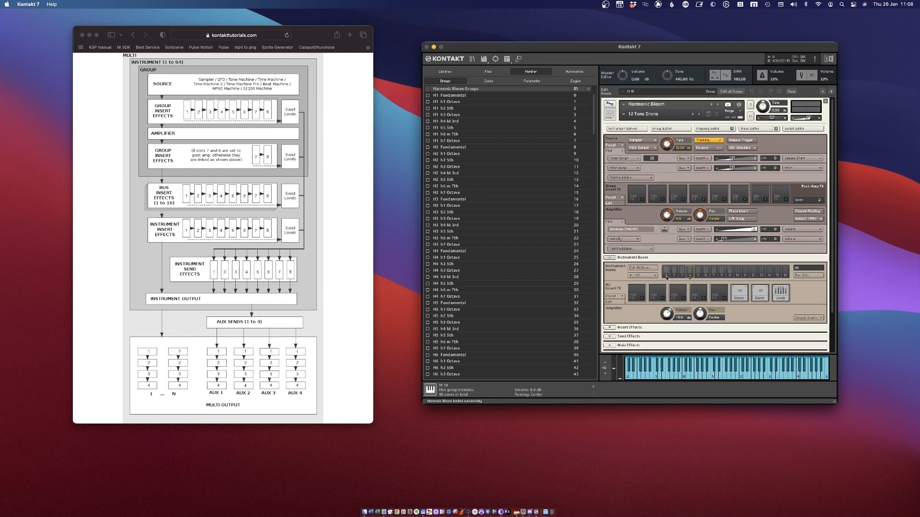
pyautogui.click(706, 271)
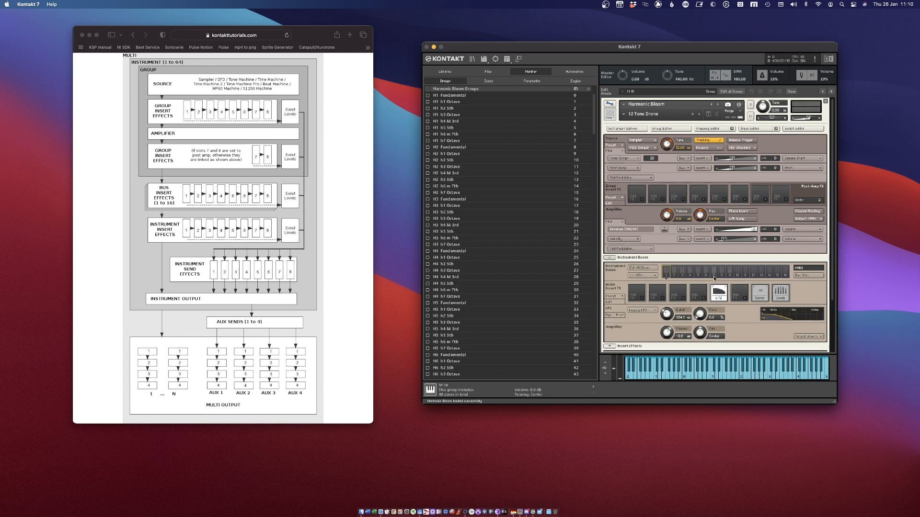
pyautogui.click(682, 272)
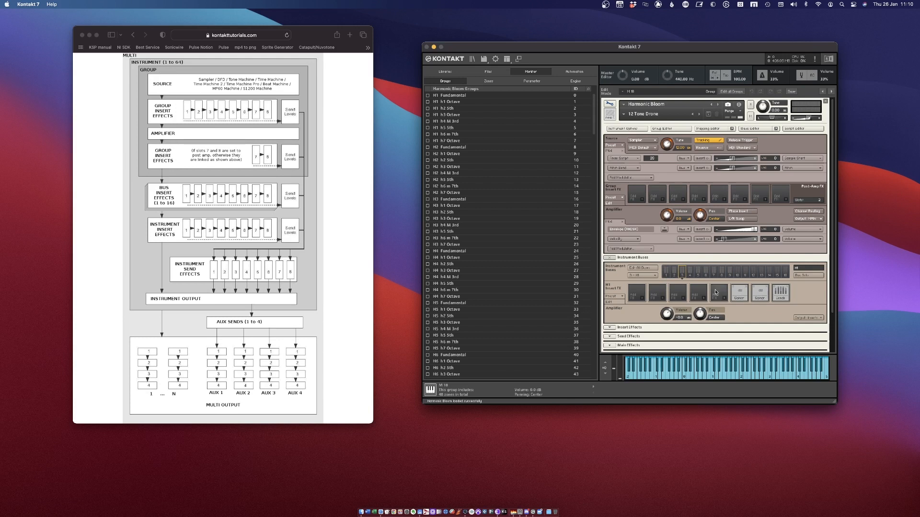
pyautogui.click(675, 272)
# Add an SV BP2 bandpass filter to the first insert slot of the Main bus in Instrument Buses.
pyautogui.scroll(-3, 705, 264)
pyautogui.click(666, 227)
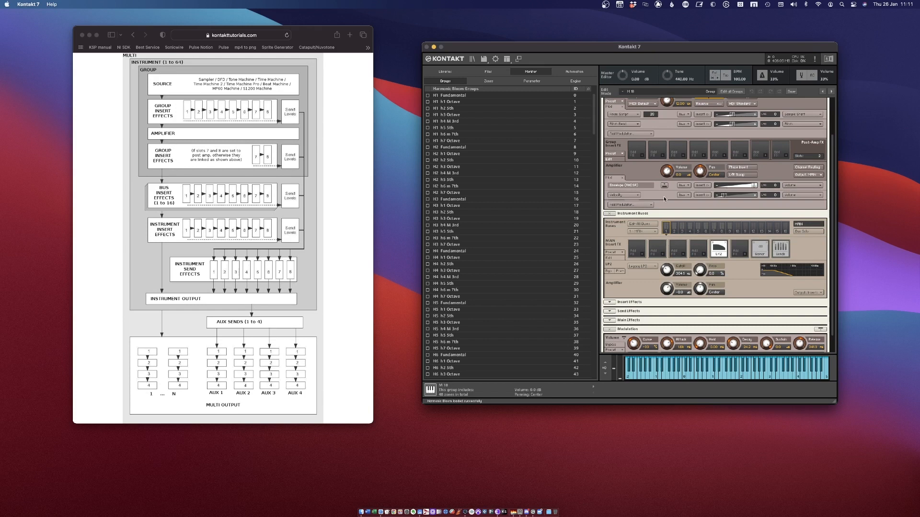
pyautogui.click(640, 255)
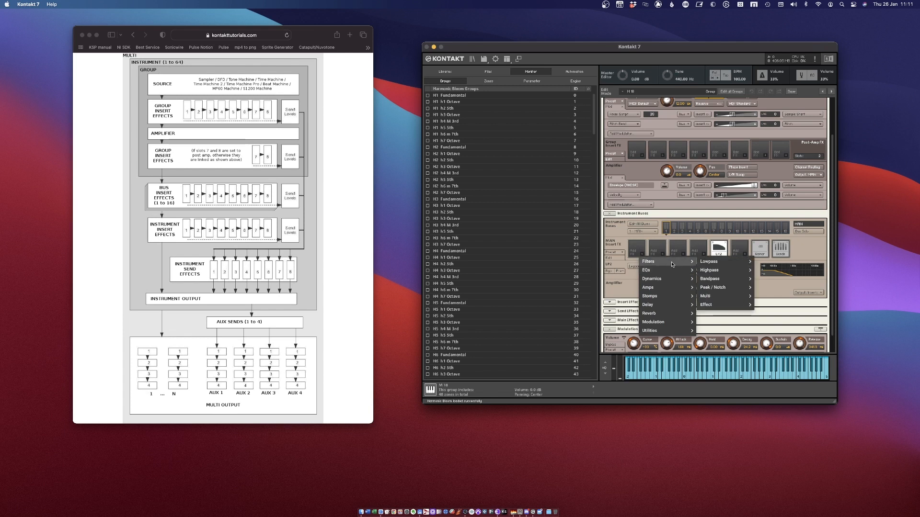
pyautogui.moveTo(670, 261)
pyautogui.moveTo(718, 279)
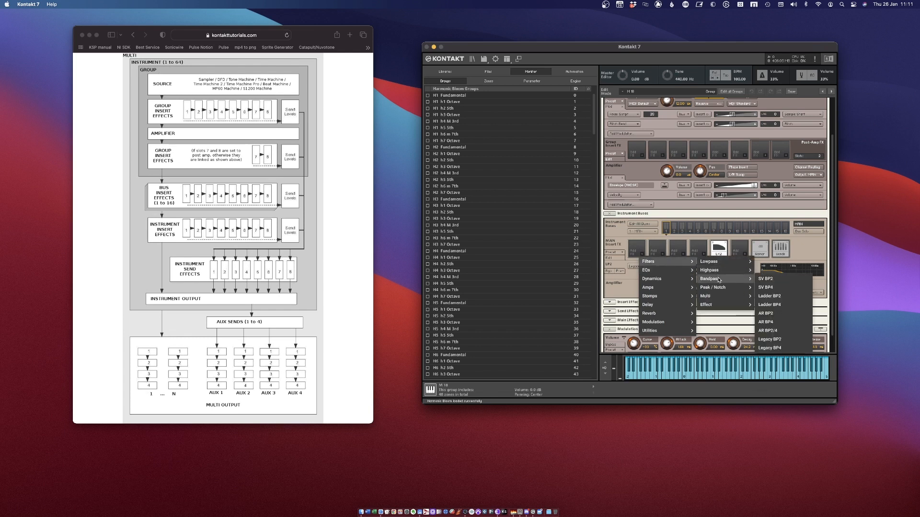
pyautogui.click(765, 279)
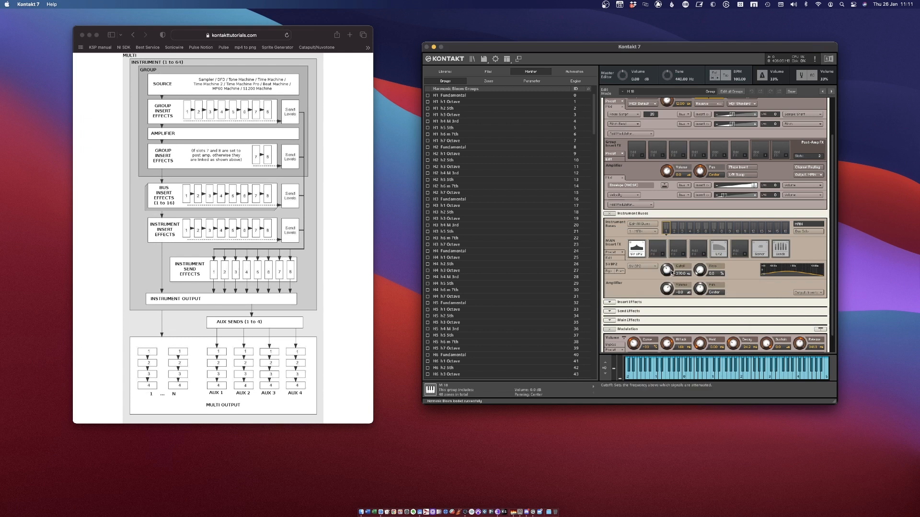
# Assign the bandpass filter's cutoff to CC# 34 with MIDI learn and check its automation options.
pyautogui.rightClick(671, 272)
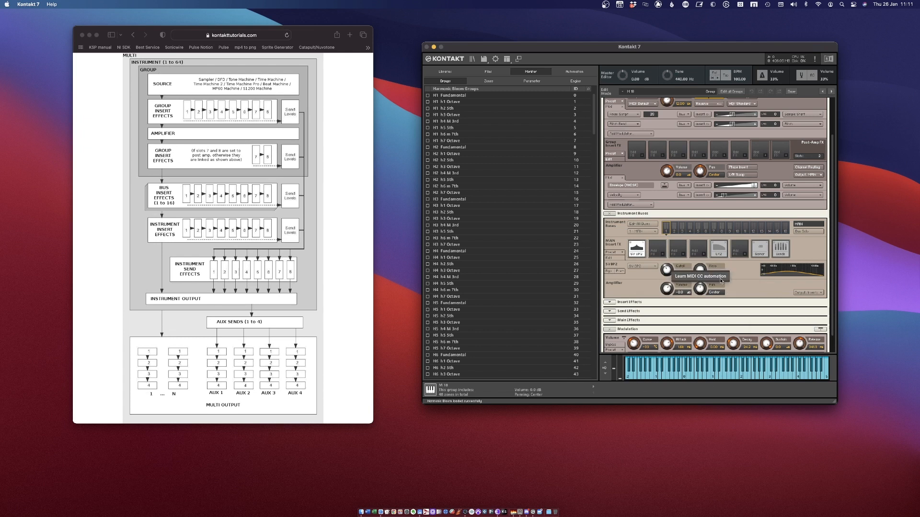
pyautogui.click(721, 281)
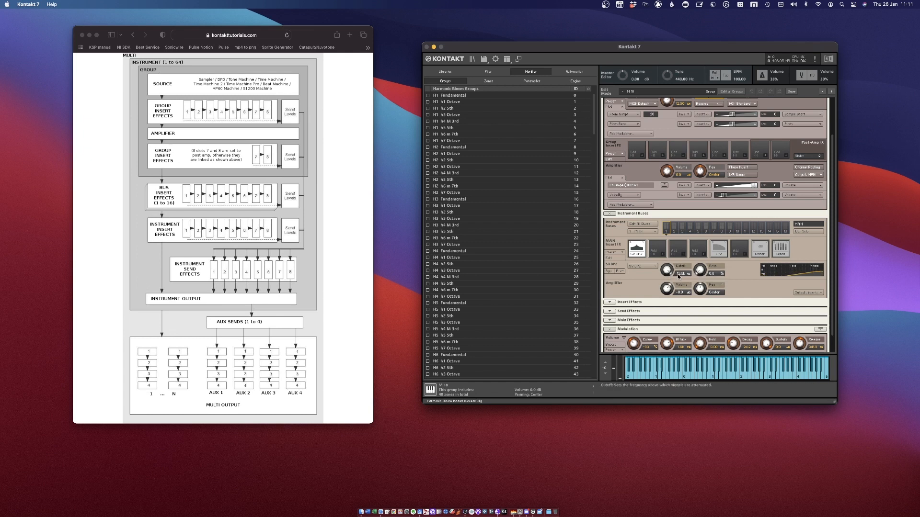
pyautogui.rightClick(670, 272)
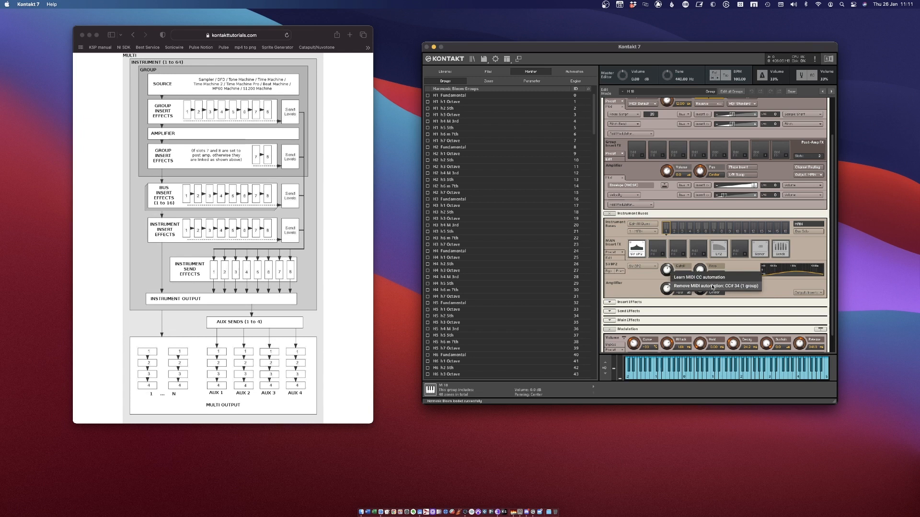
pyautogui.click(666, 289)
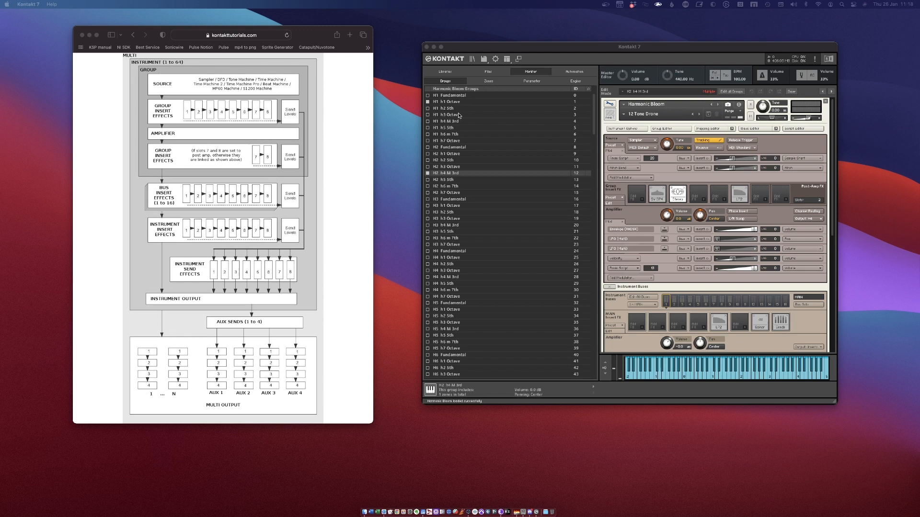
# Try a Rotator in the first group insert slot of the flagged groups H1 h1 Octave and H2 h4 M 3rd, and remove it.
pyautogui.click(640, 201)
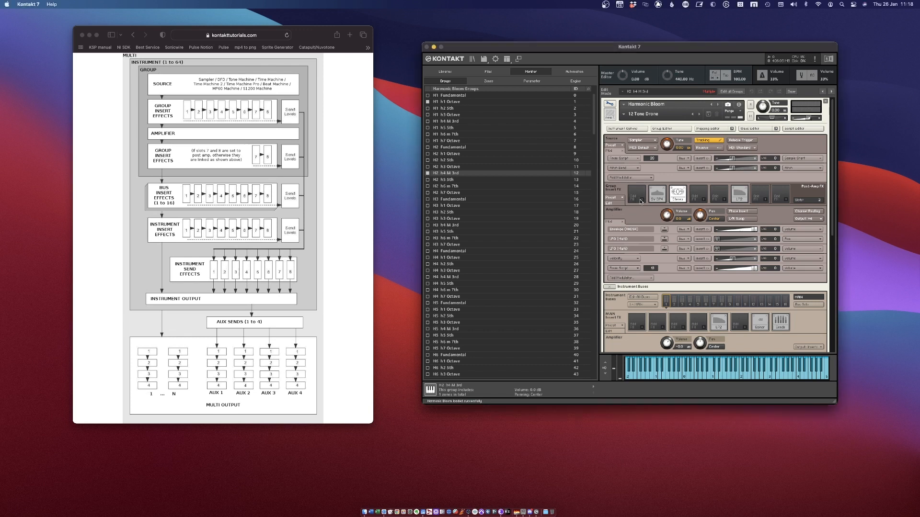
pyautogui.click(640, 202)
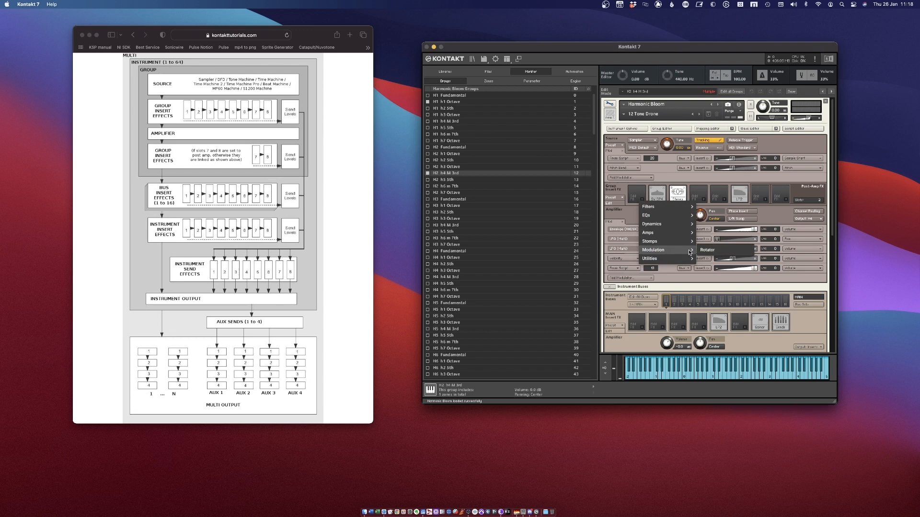
pyautogui.click(708, 249)
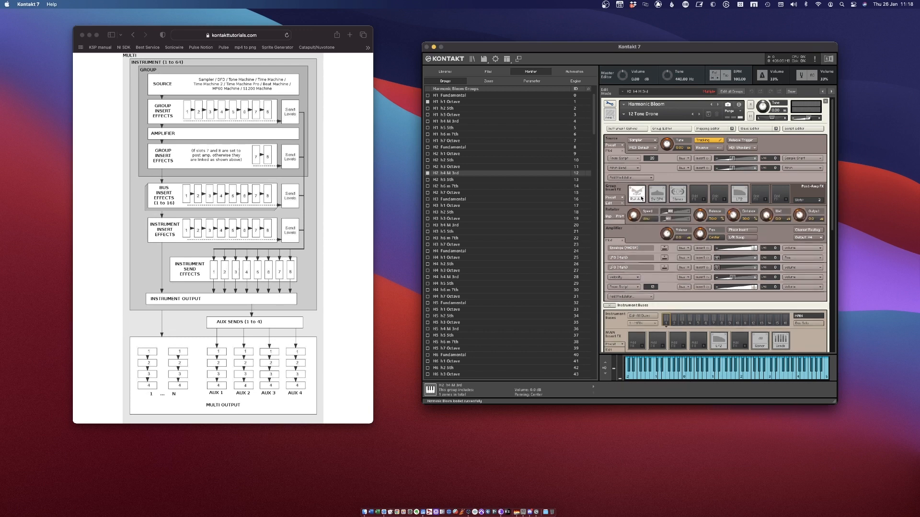
pyautogui.click(460, 103)
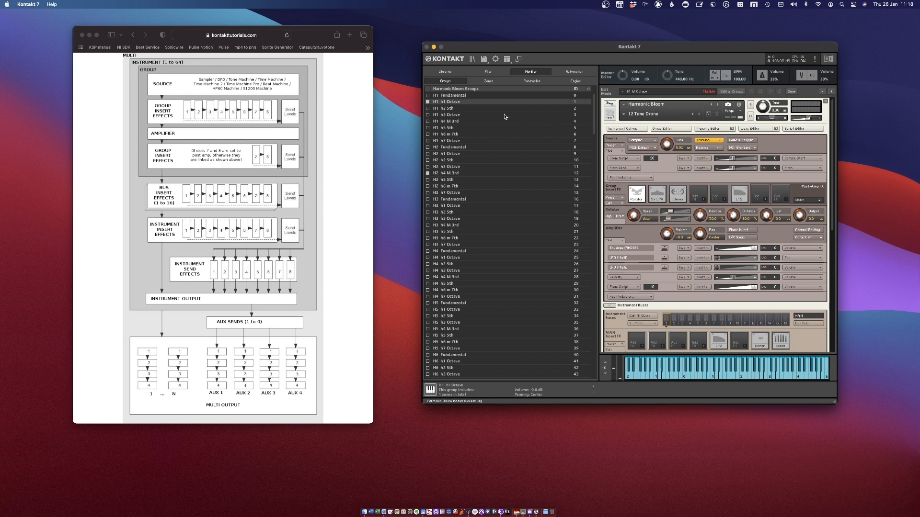
pyautogui.click(644, 188)
# Examine the group insert effects of several H2 groups, including H2 Fundamental, and of H1 h6 m 7th.
pyautogui.click(495, 174)
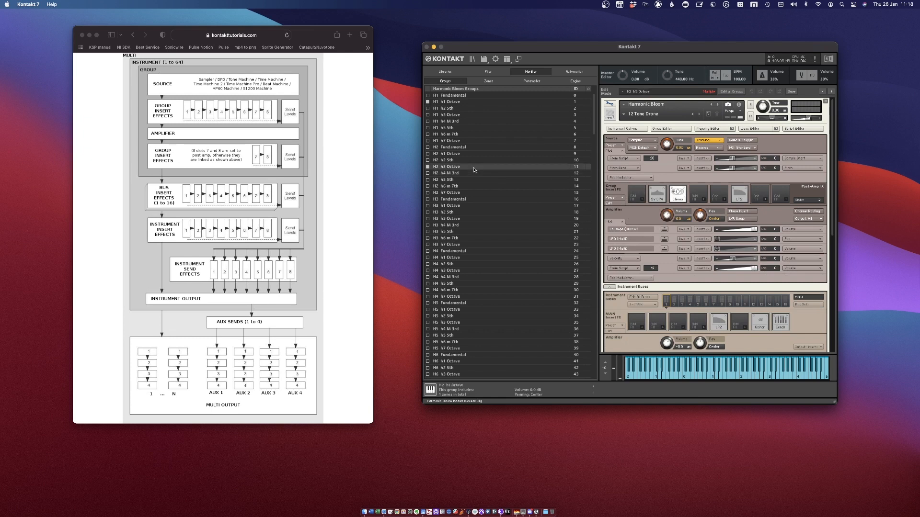
pyautogui.click(495, 180)
pyautogui.click(485, 160)
pyautogui.click(486, 154)
pyautogui.click(485, 148)
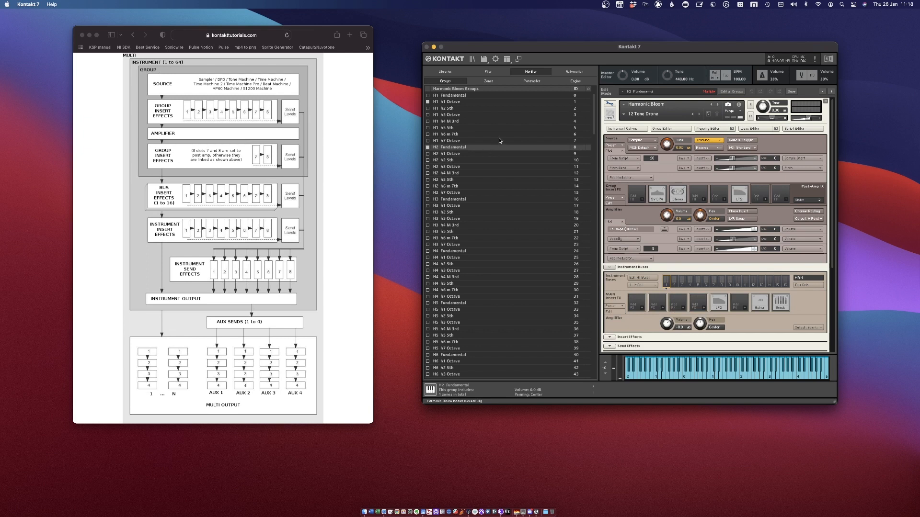
pyautogui.click(499, 136)
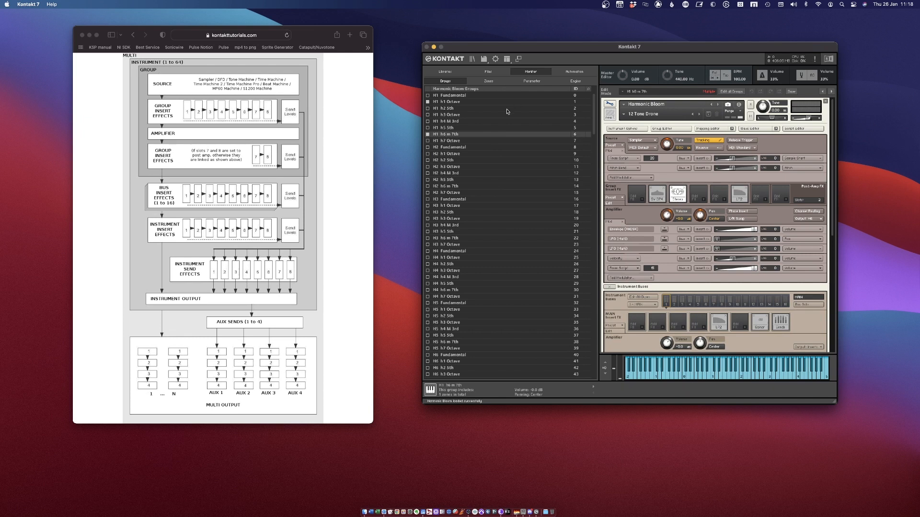
# Show the performance view and set the noise layer's source to Electric Hum.
pyautogui.click(610, 103)
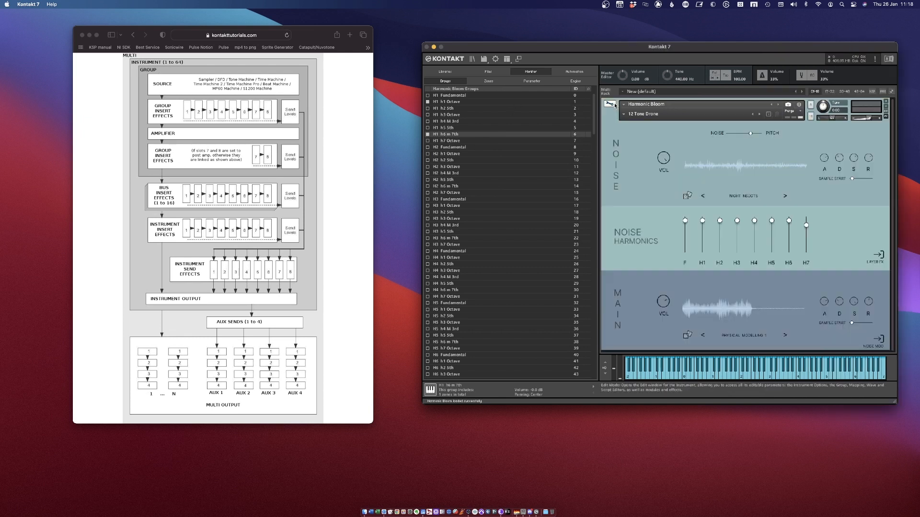
pyautogui.click(753, 197)
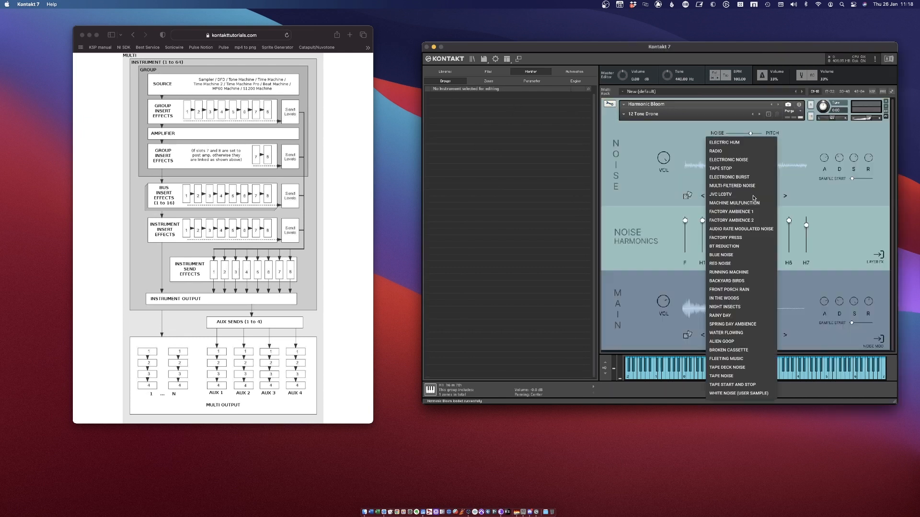
pyautogui.click(733, 147)
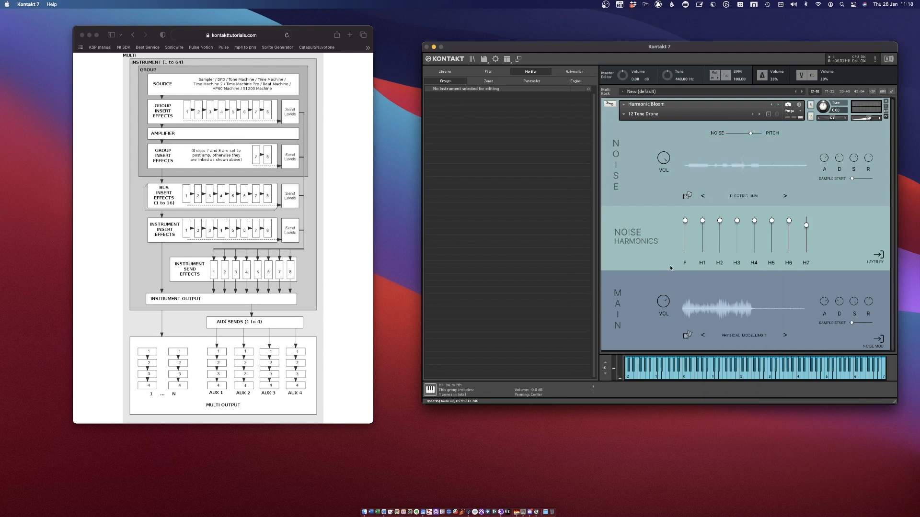
# Return to edit mode and set the edit flag for all H1 groups, from H1 Fundamental to H1 h7 Octave.
pyautogui.click(613, 104)
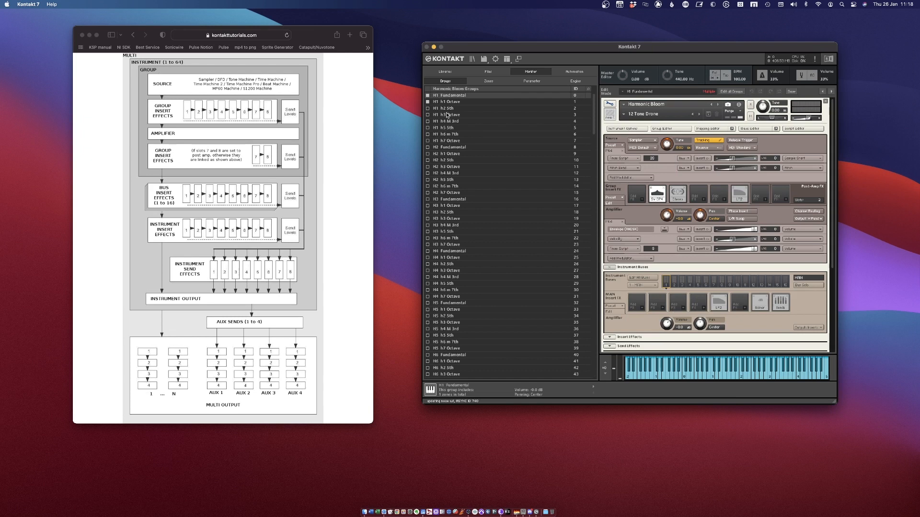
pyautogui.keyDown('shift'); pyautogui.click(457, 142); pyautogui.keyUp('shift')
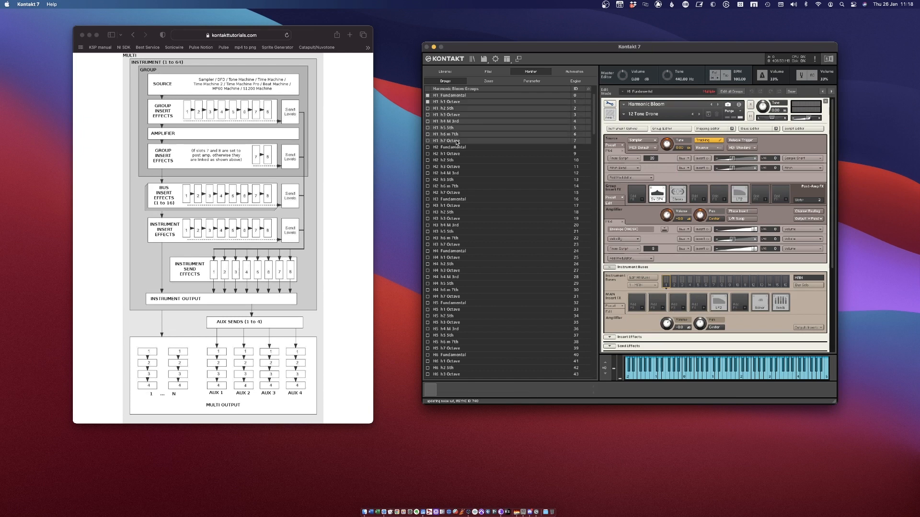
pyautogui.rightClick(459, 129)
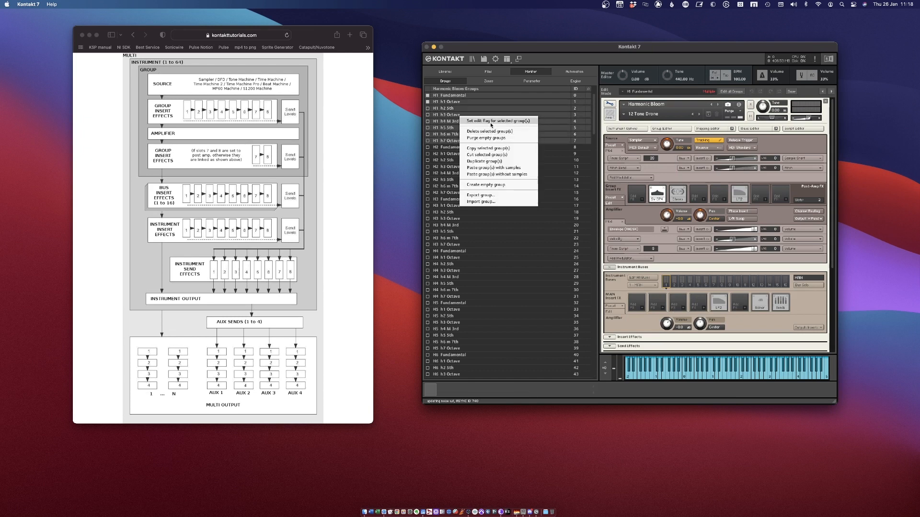
pyautogui.click(490, 122)
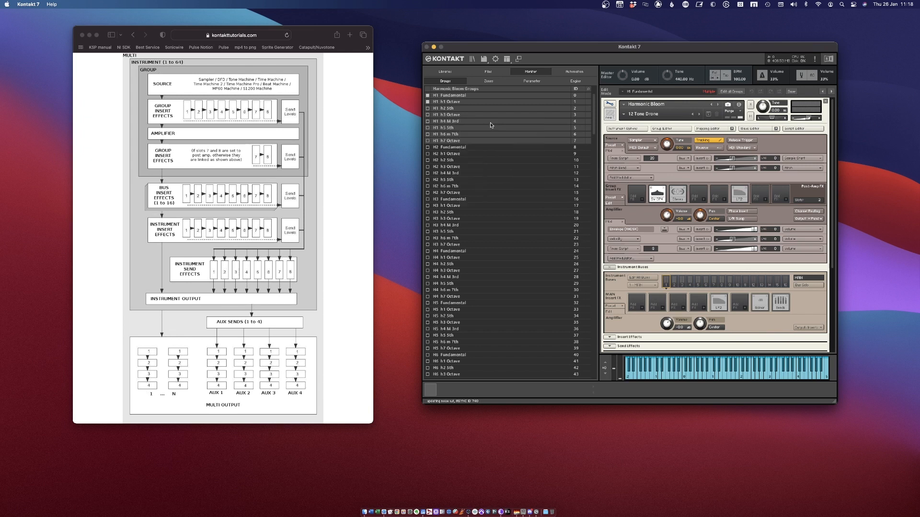
# Add a Lo-Fi effect to the first group insert slot of the flagged H1 groups.
pyautogui.click(642, 200)
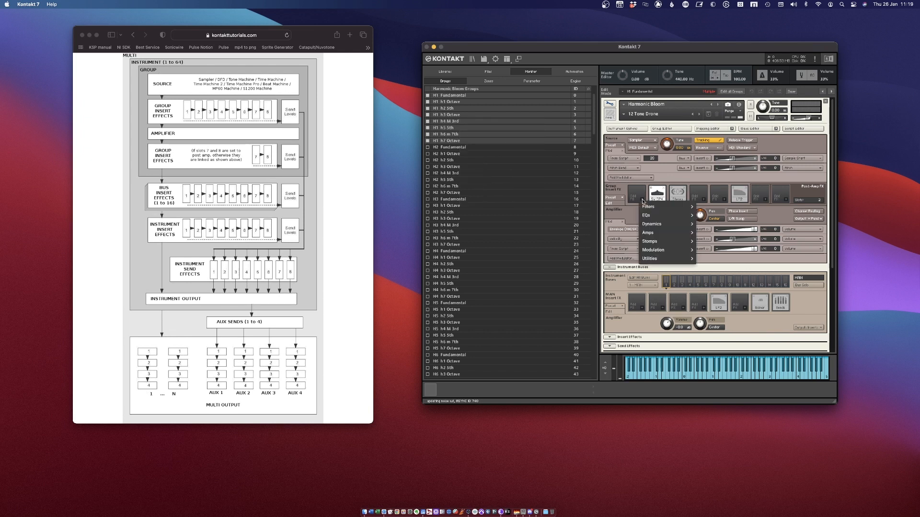
pyautogui.moveTo(661, 249)
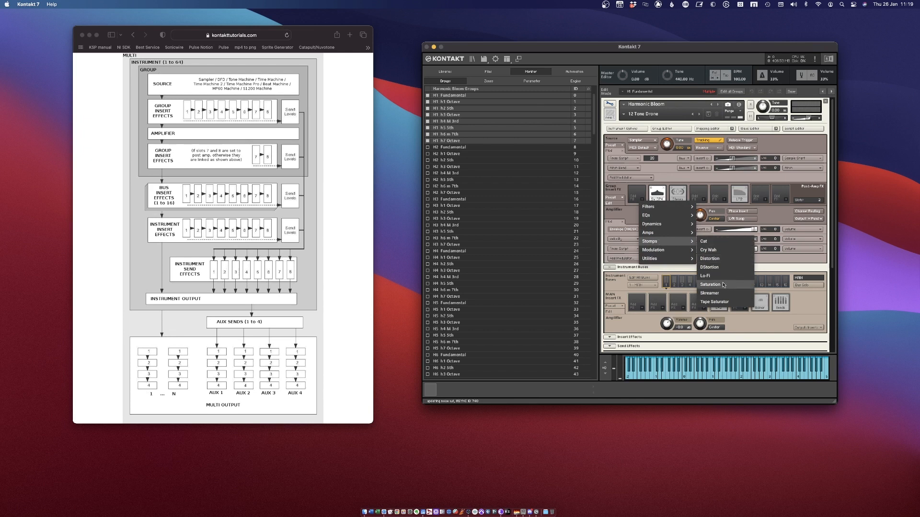
pyautogui.click(705, 275)
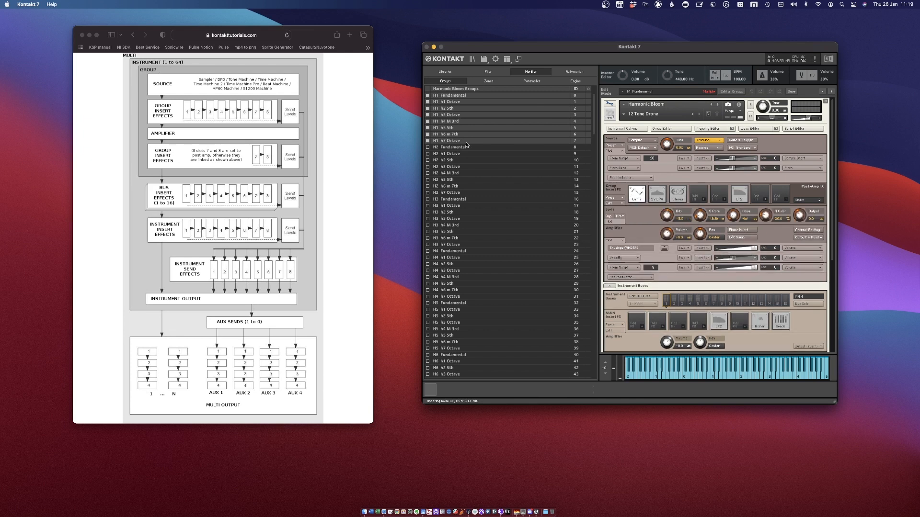
# Compare the group insert effects of individual H1 groups with those of the H2 groups.
pyautogui.click(496, 126)
pyautogui.click(495, 114)
pyautogui.click(477, 167)
pyautogui.click(477, 173)
pyautogui.click(476, 180)
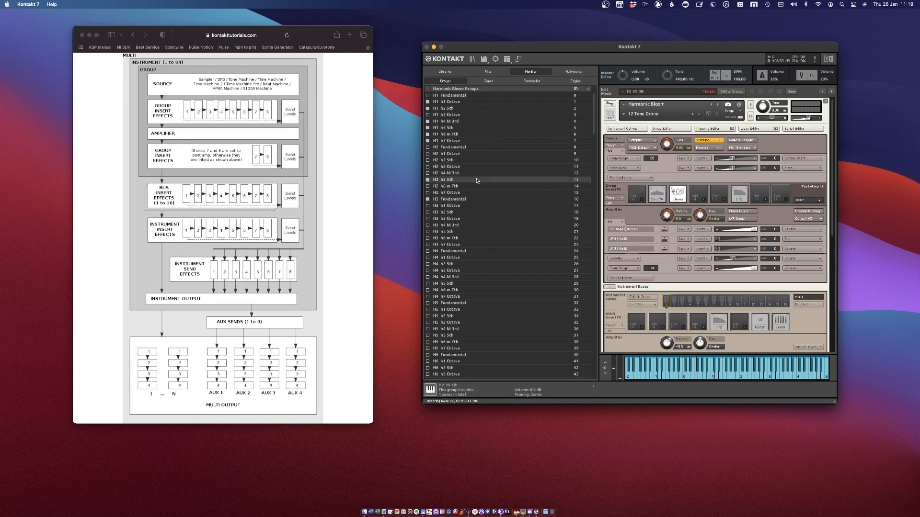
pyautogui.click(476, 161)
pyautogui.click(502, 135)
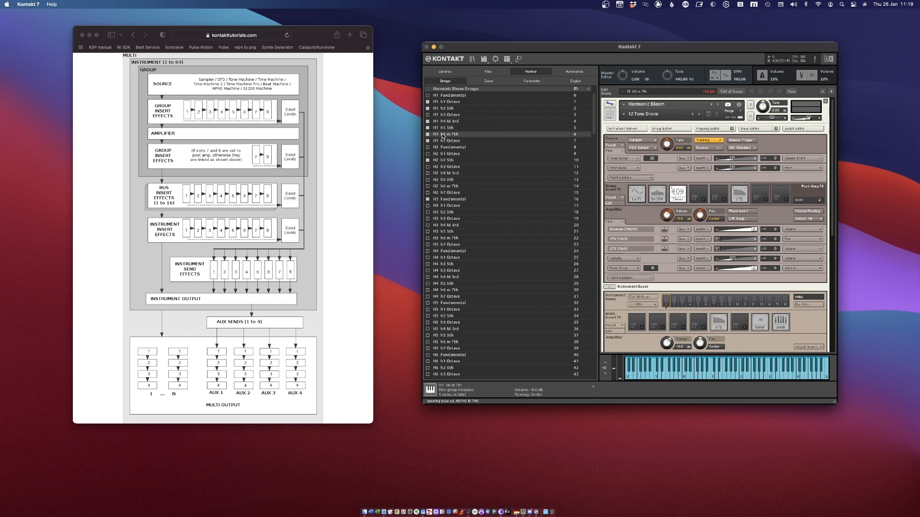
# Flag only the group H1 h6 m 7th for editing and add an SV HP2 highpass filter to its fourth group insert slot.
pyautogui.rightClick(470, 136)
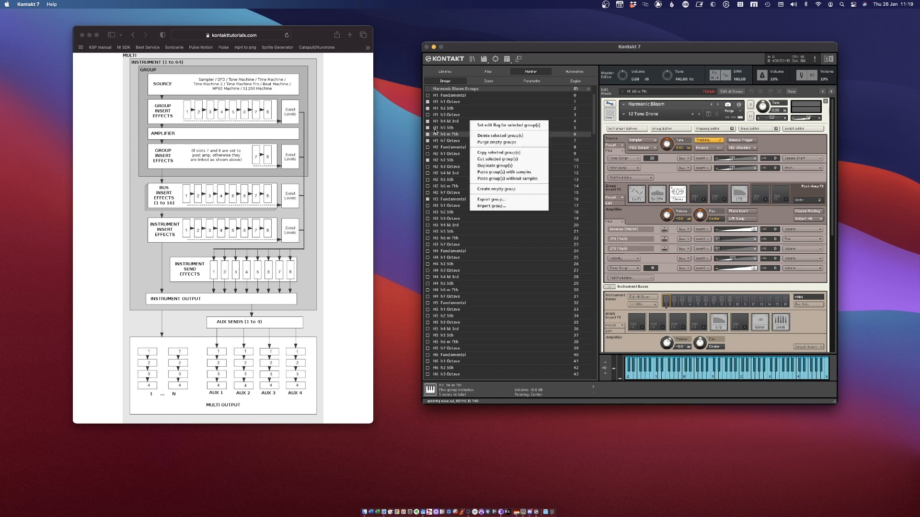
pyautogui.click(514, 127)
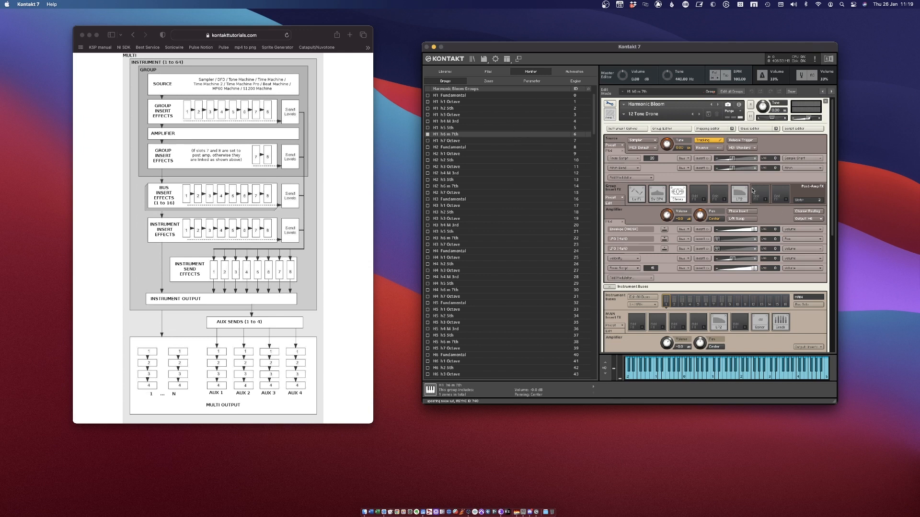
pyautogui.click(705, 200)
pyautogui.moveTo(715, 206)
pyautogui.moveTo(771, 215)
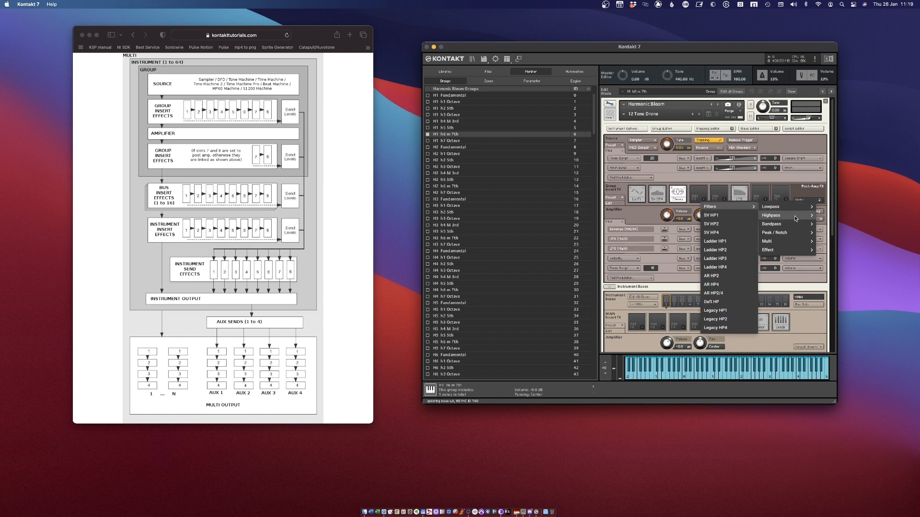
pyautogui.click(718, 223)
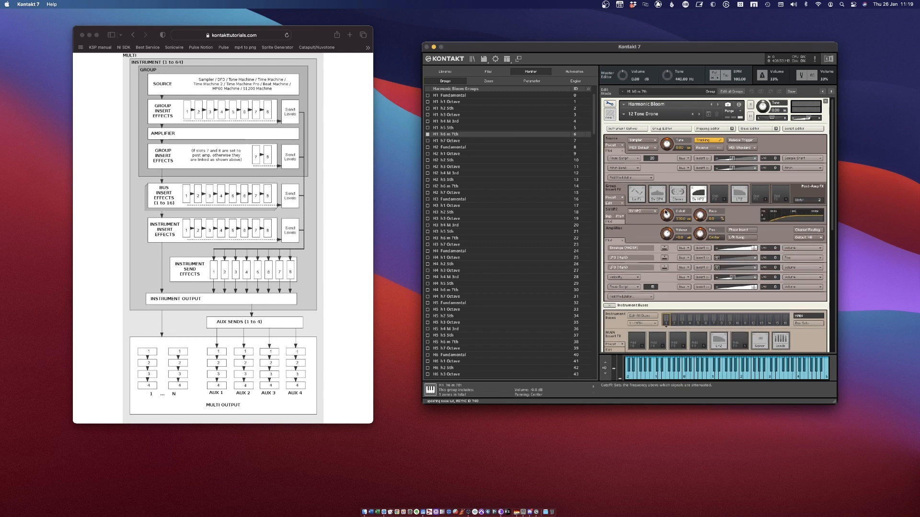
# Reload the 12 Tone Drone preset from the factory Cinematic Pads and Drones category.
pyautogui.click(623, 114)
pyautogui.moveTo(647, 122)
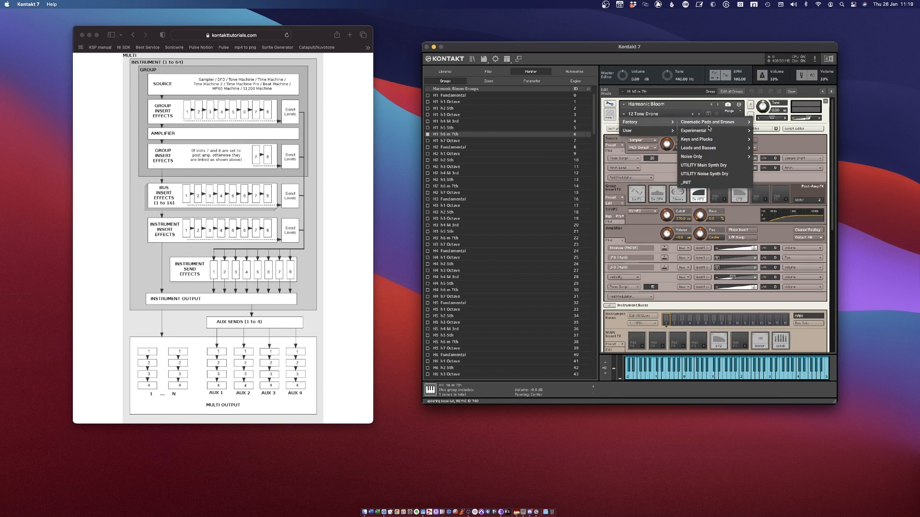
pyautogui.moveTo(710, 124)
pyautogui.click(784, 123)
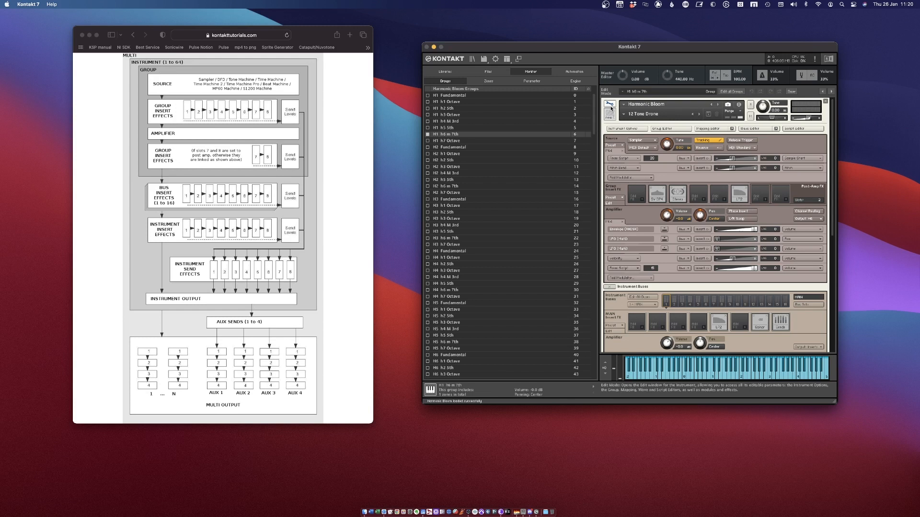
# Look through the instrument's group list from H3 to H8 and return to the performance view.
pyautogui.scroll(-5, 503, 336)
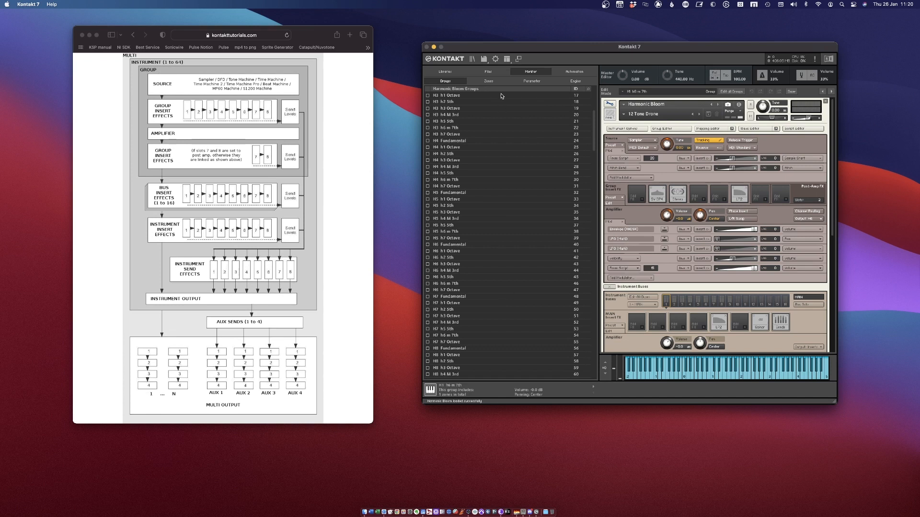
pyautogui.click(616, 104)
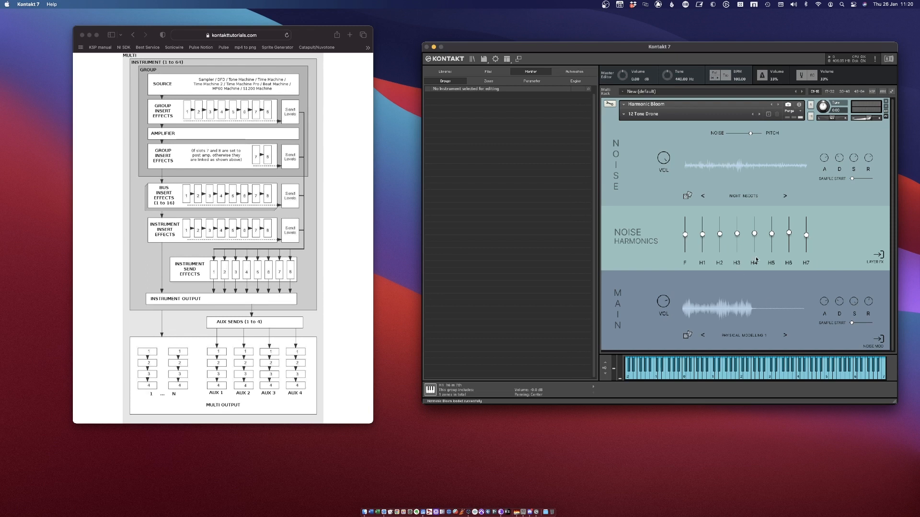
# Look through the list of sound sources for the MAIN layer in the performance view without changing the source.
pyautogui.click(609, 104)
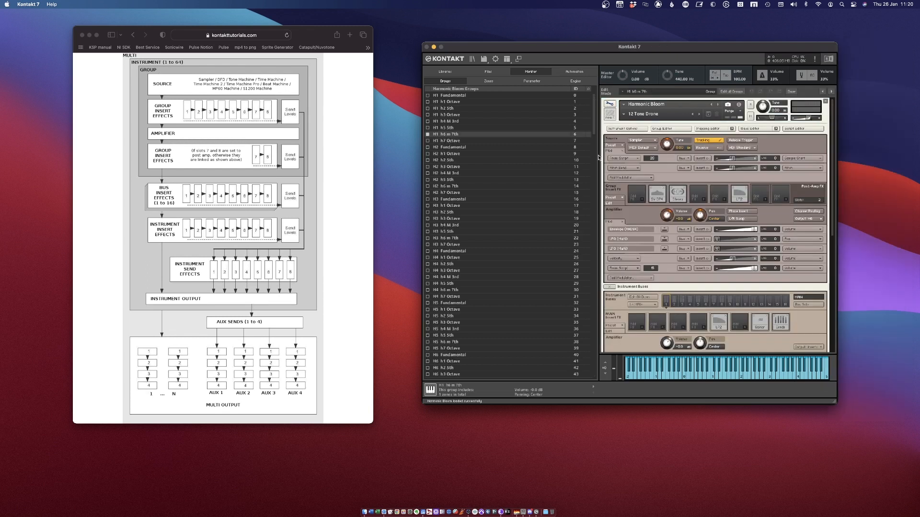
pyautogui.click(610, 105)
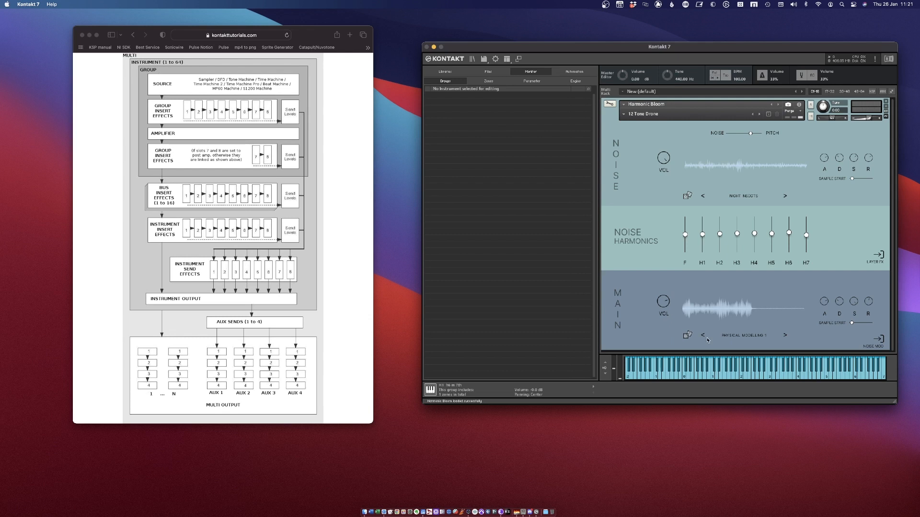
pyautogui.click(751, 336)
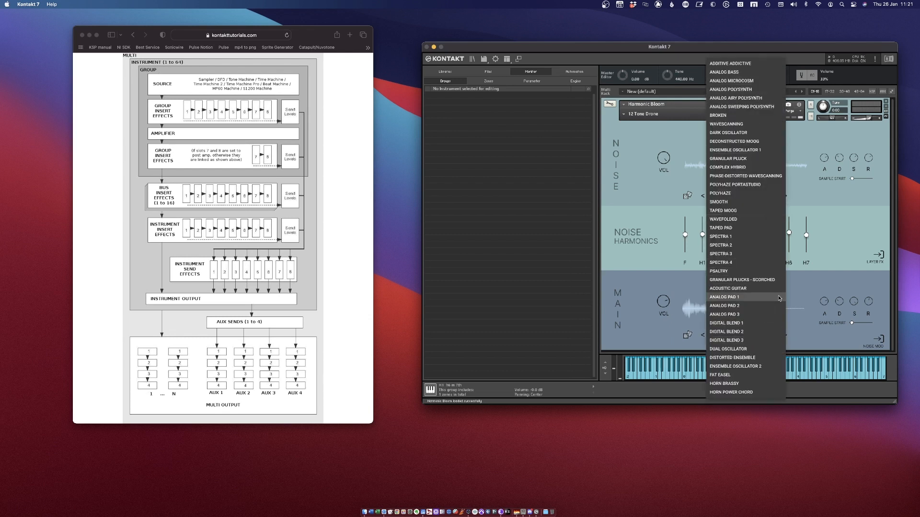
pyautogui.click(700, 350)
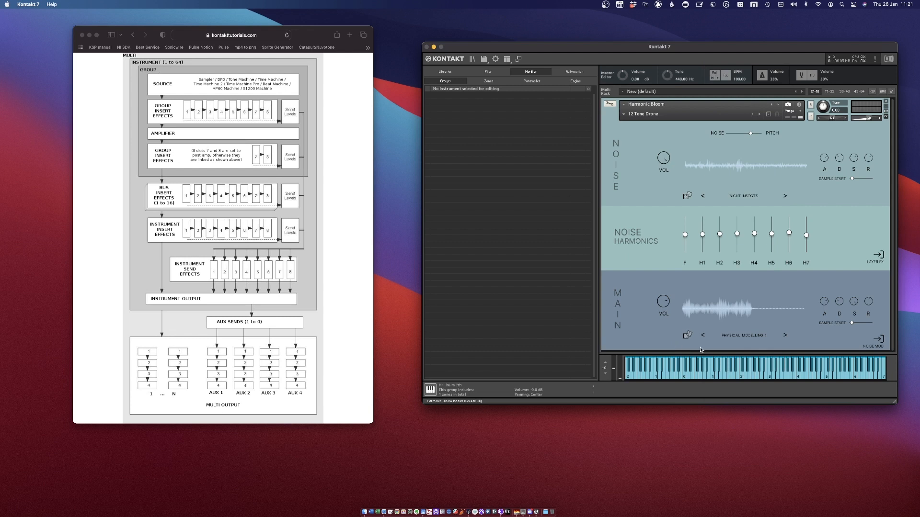
# Find the group that sounds for the MAIN layer among the M groups near the list's end and select M 41.
pyautogui.click(615, 108)
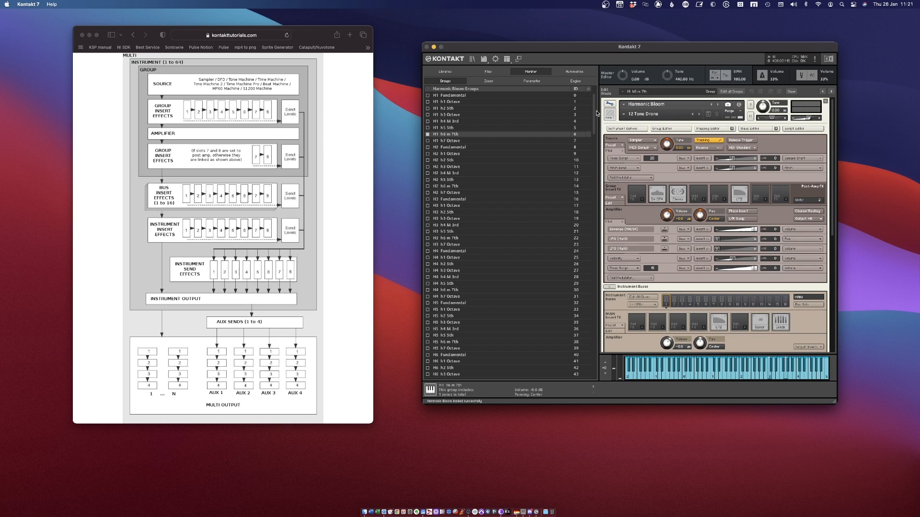
pyautogui.scroll(-1, 595, 119)
pyautogui.moveTo(595, 119); pyautogui.dragTo(596, 263)
pyautogui.scroll(2, 589, 256)
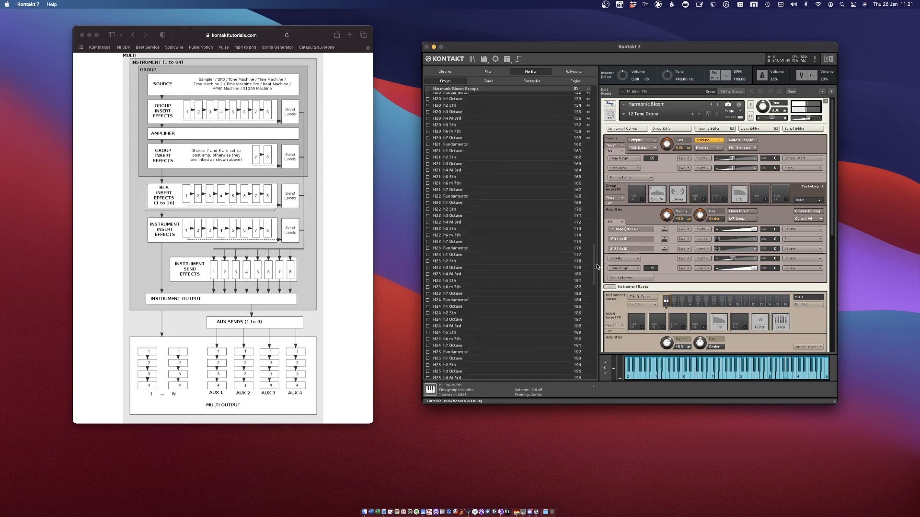
pyautogui.moveTo(594, 243); pyautogui.dragTo(614, 356)
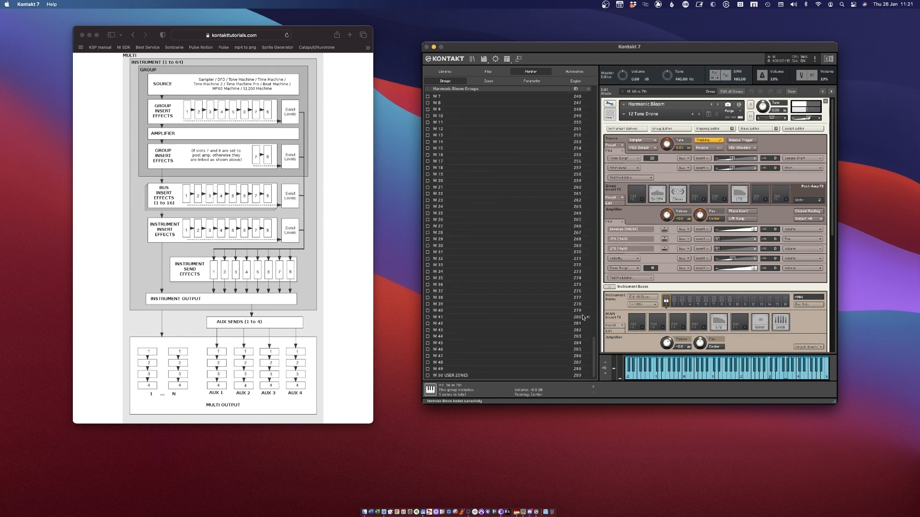
pyautogui.click(460, 318)
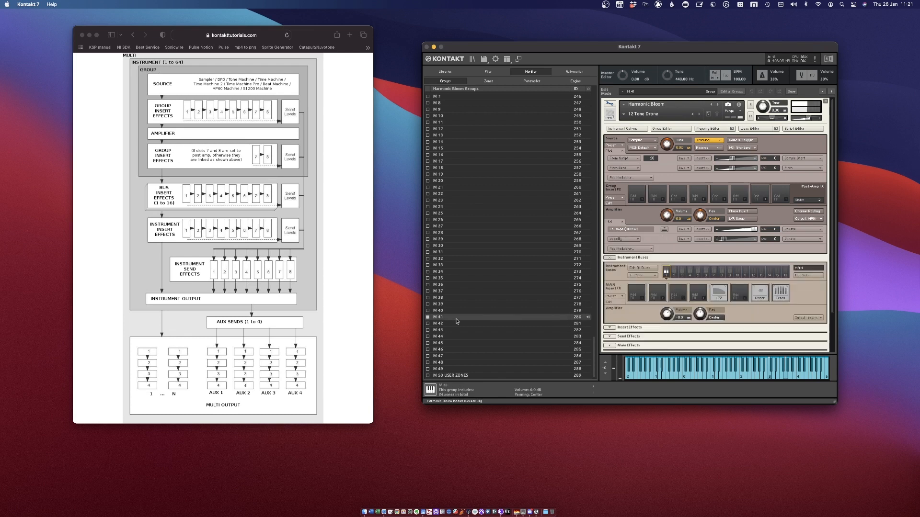
# Return to group M 41 in the instrument's edit view and set the edit flag for it.
pyautogui.click(608, 104)
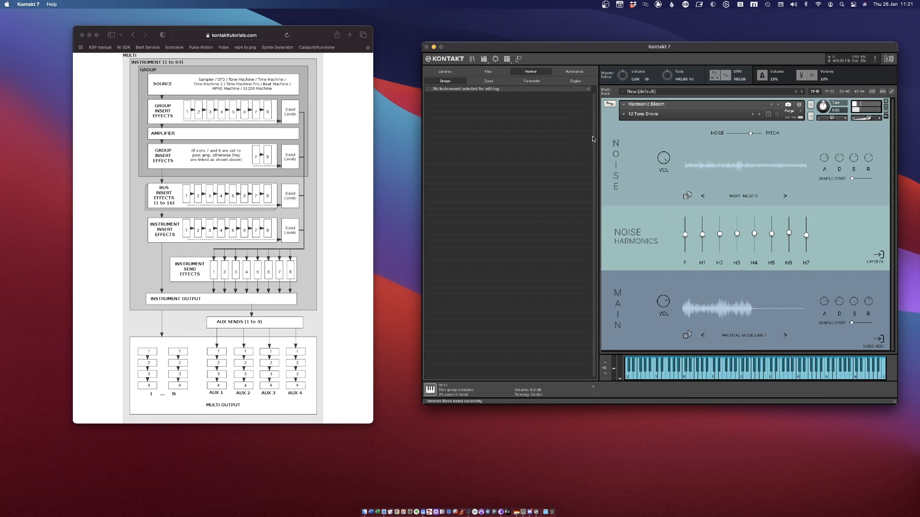
pyautogui.click(609, 105)
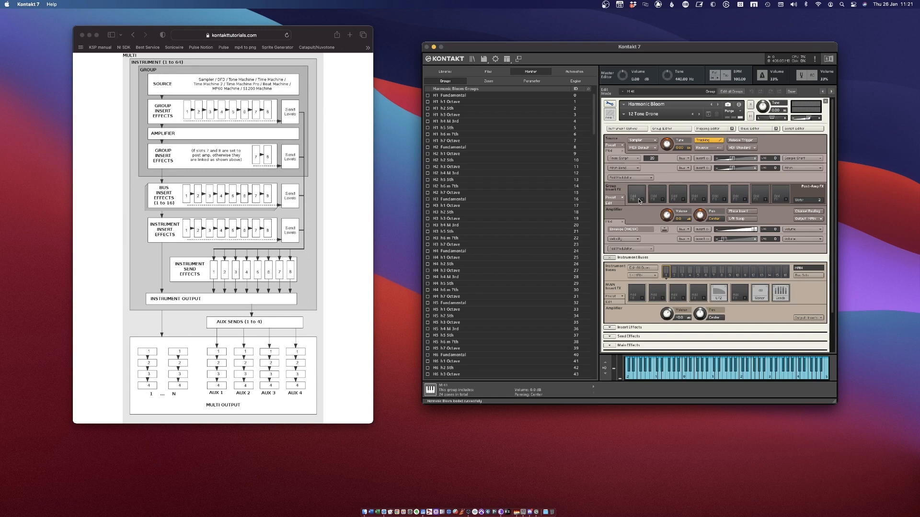
pyautogui.scroll(-15, 556, 282)
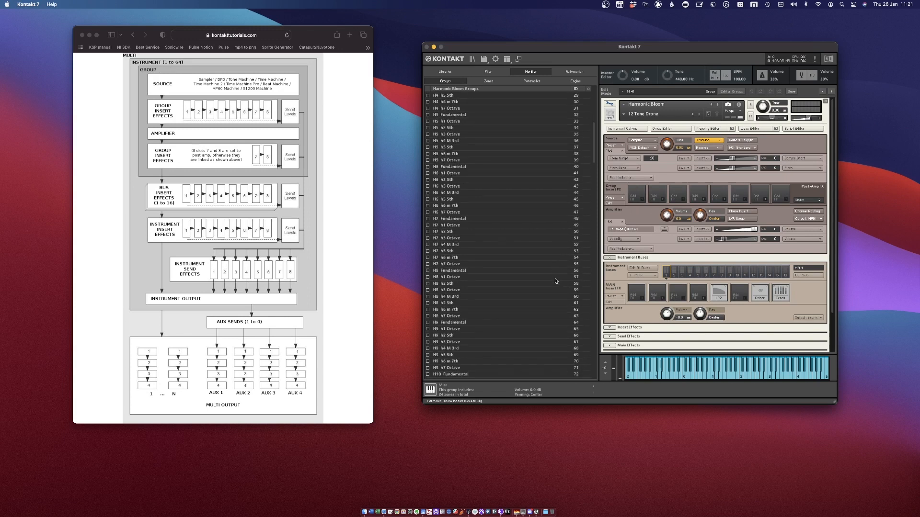
pyautogui.scroll(-10, 555, 285)
pyautogui.scroll(-15, 592, 263)
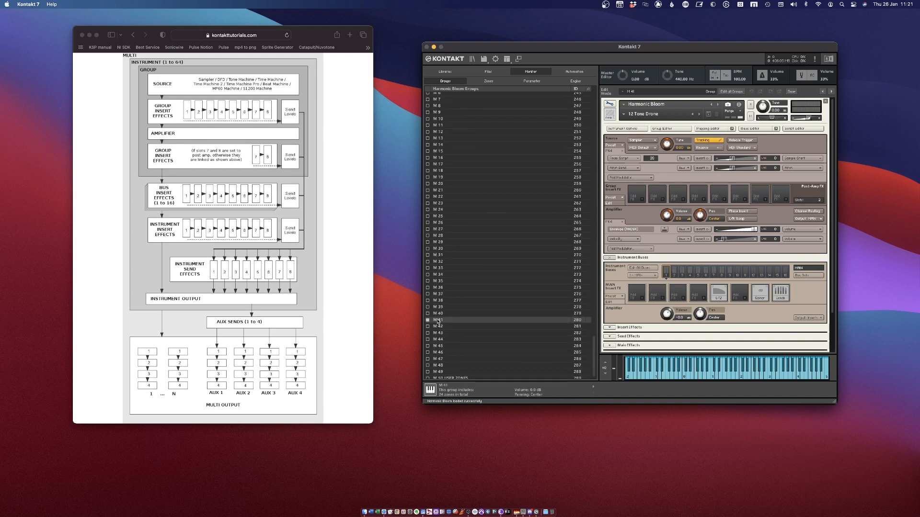
pyautogui.rightClick(452, 324)
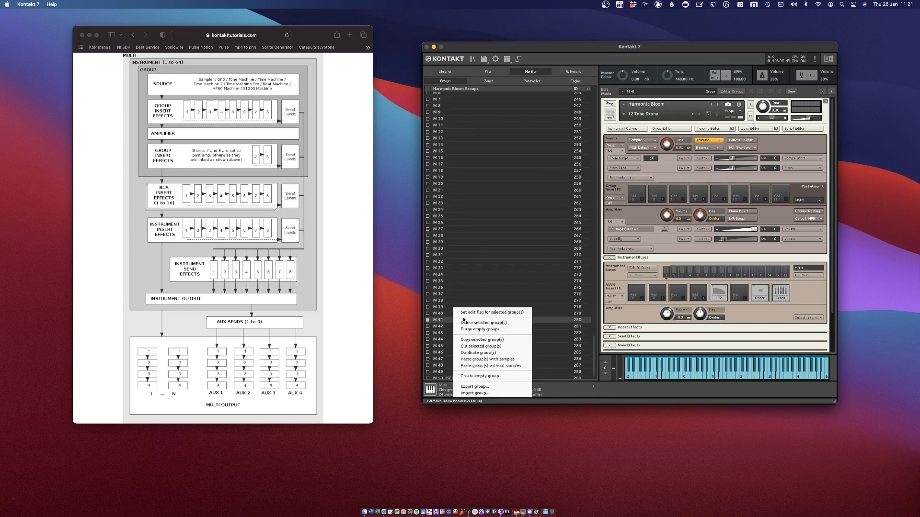
pyautogui.click(471, 313)
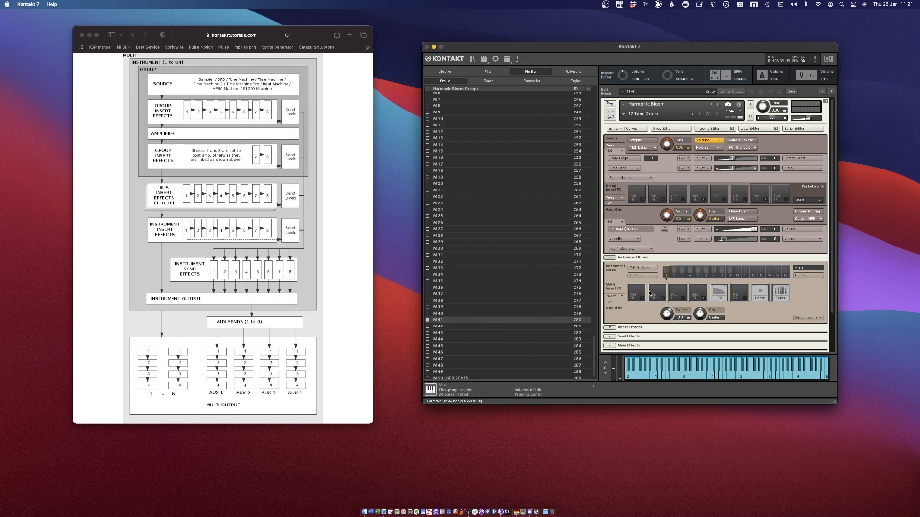
# Add a Lo-Fi effect to the first group insert slot of M 41 and lower its Bits value.
pyautogui.click(644, 206)
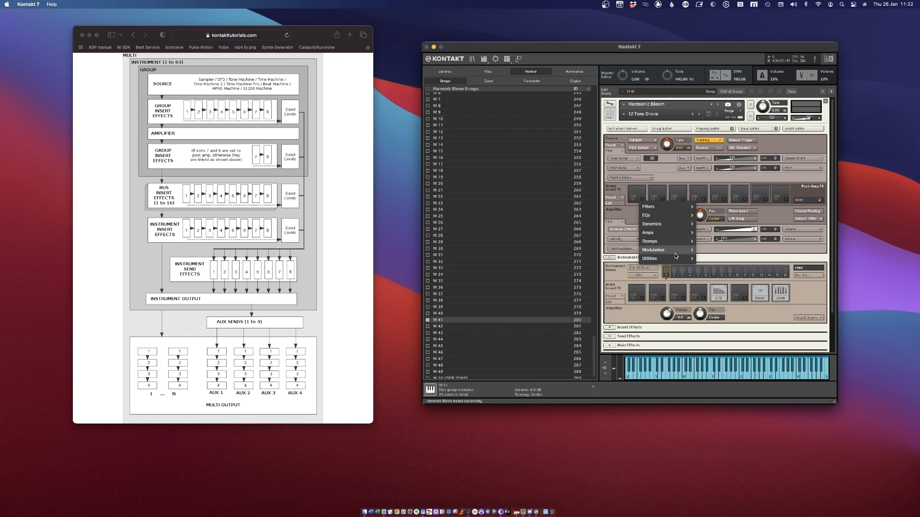
pyautogui.moveTo(676, 242)
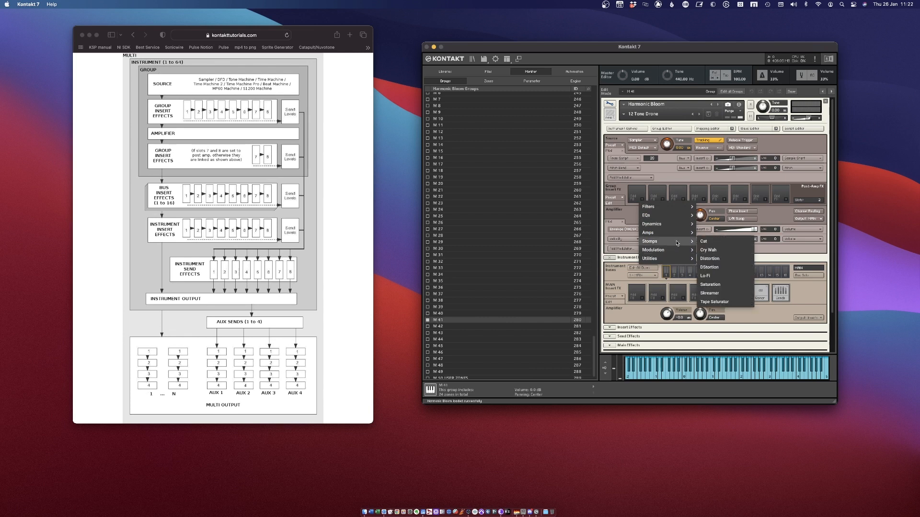
pyautogui.click(742, 276)
pyautogui.scroll(-1, 741, 276)
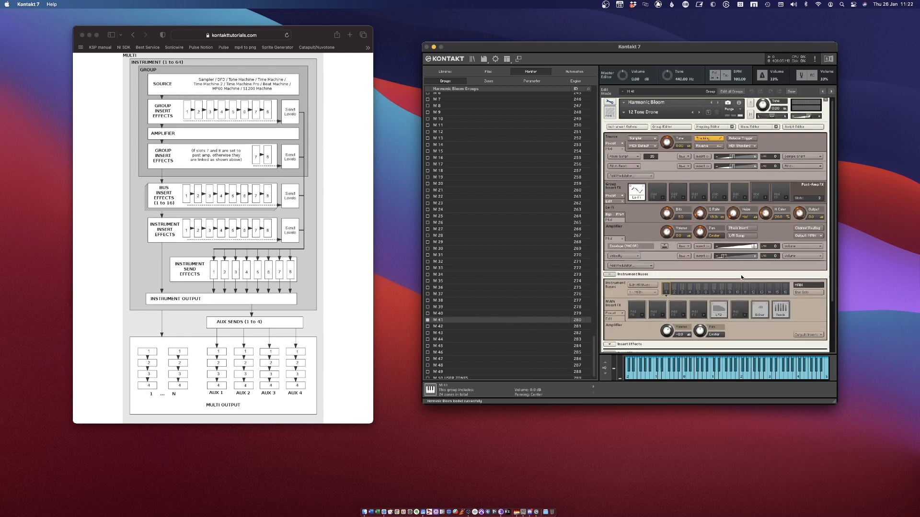
pyautogui.moveTo(668, 211); pyautogui.dragTo(669, 208)
pyautogui.moveTo(669, 204); pyautogui.dragTo(668, 223)
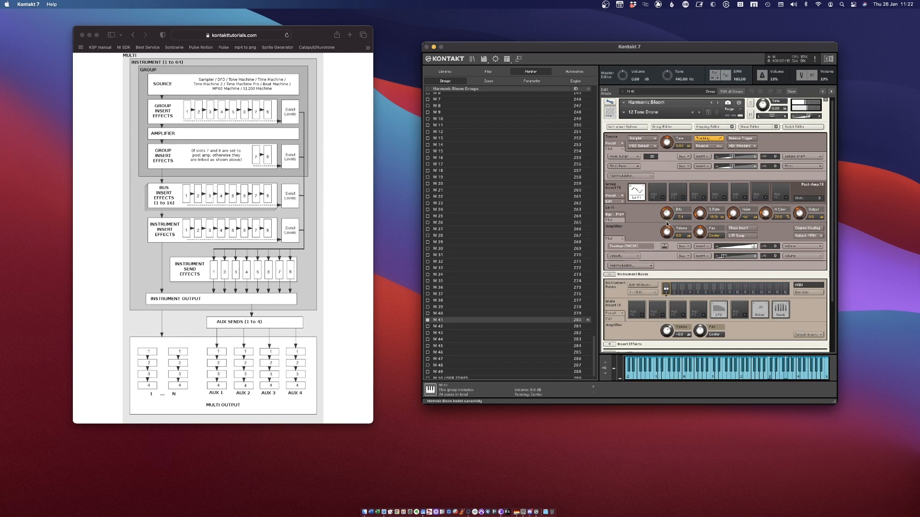
# Show the NOISE layer's effect controls in the performance view and lower the sample rate of M 41's Lo-Fi effect.
pyautogui.click(614, 102)
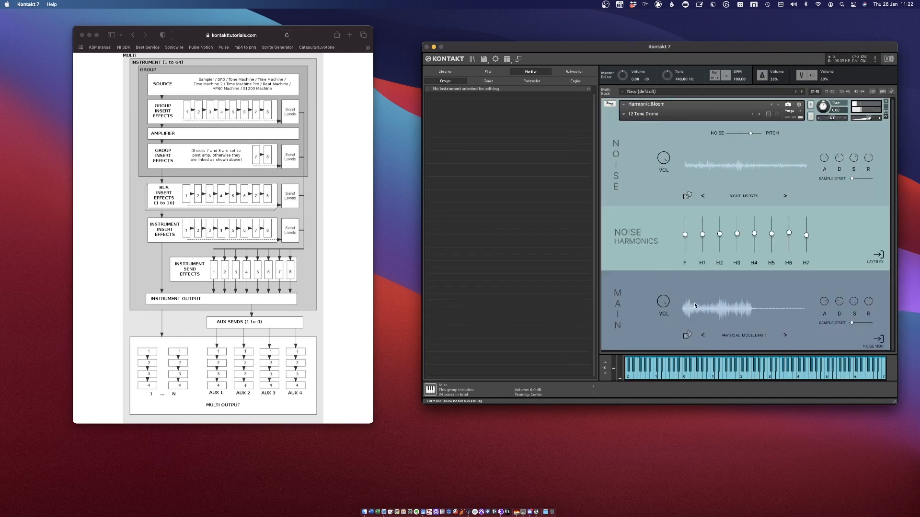
pyautogui.click(878, 254)
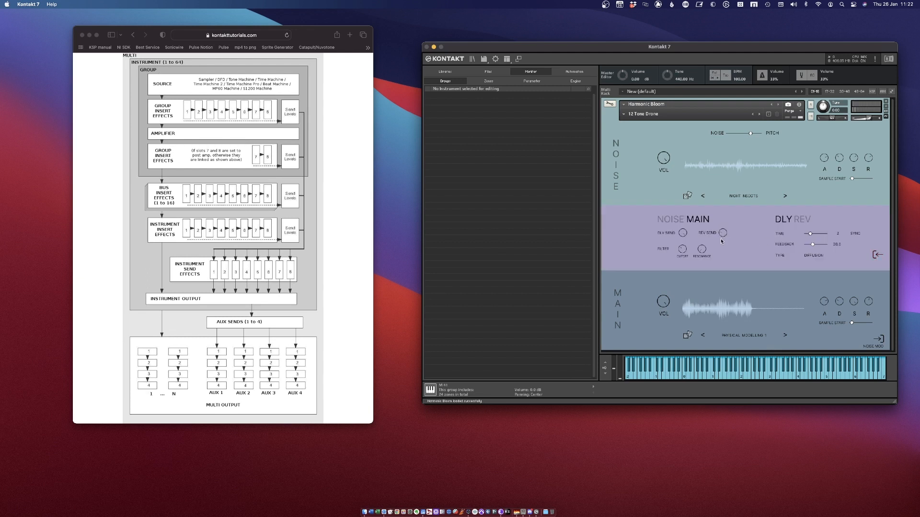
pyautogui.click(679, 222)
pyautogui.click(609, 103)
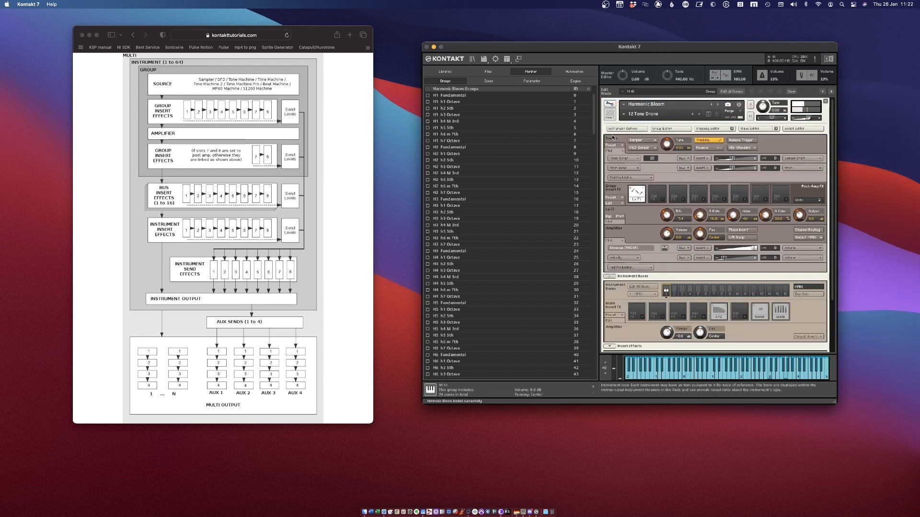
pyautogui.moveTo(700, 216); pyautogui.dragTo(697, 215)
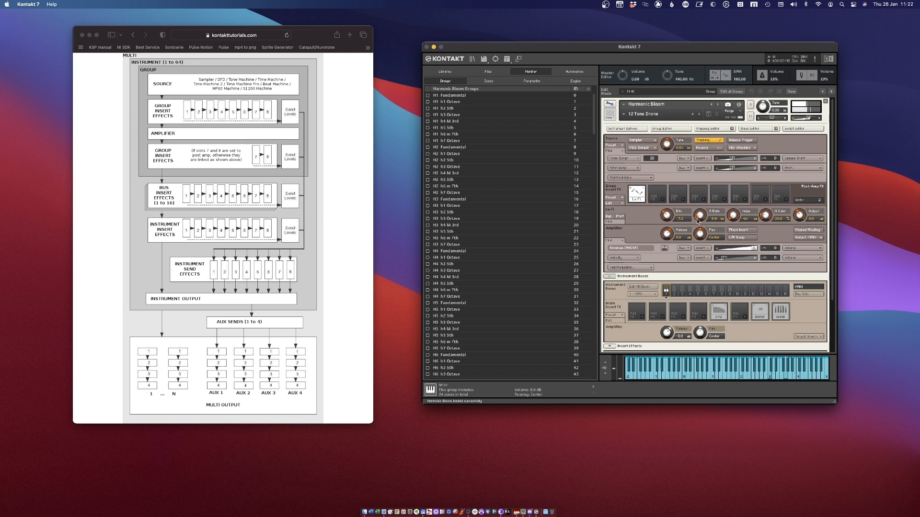
# Shift the NOISE layer's noise/pitch balance towards noise and lower the Bits value of M 41's Lo-Fi effect further.
pyautogui.click(609, 104)
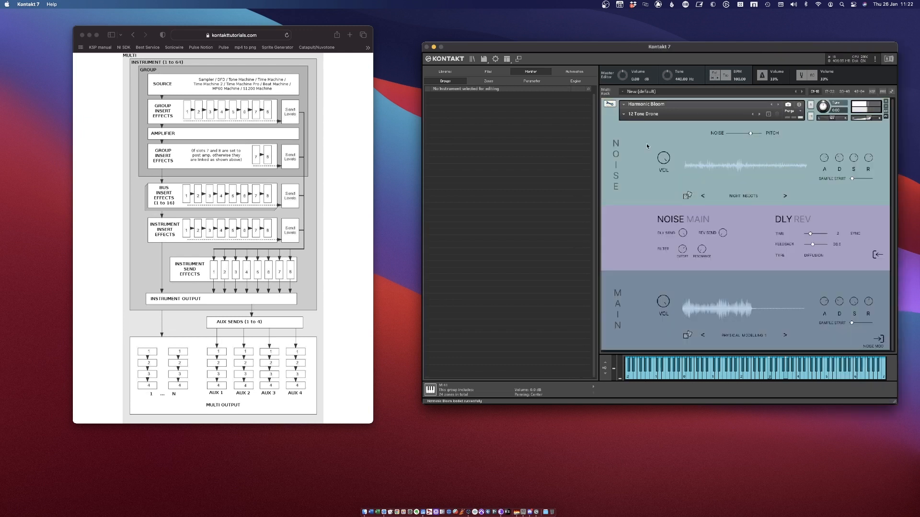
pyautogui.click(736, 133)
pyautogui.click(610, 104)
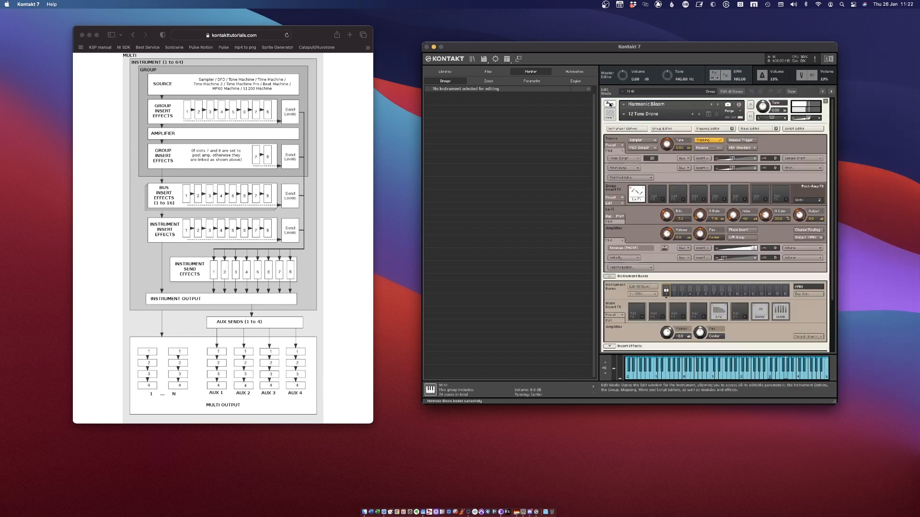
pyautogui.moveTo(667, 217)
pyautogui.mouseDown()
pyautogui.moveTo(672, 177)
pyautogui.moveTo(669, 228)
pyautogui.mouseUp()
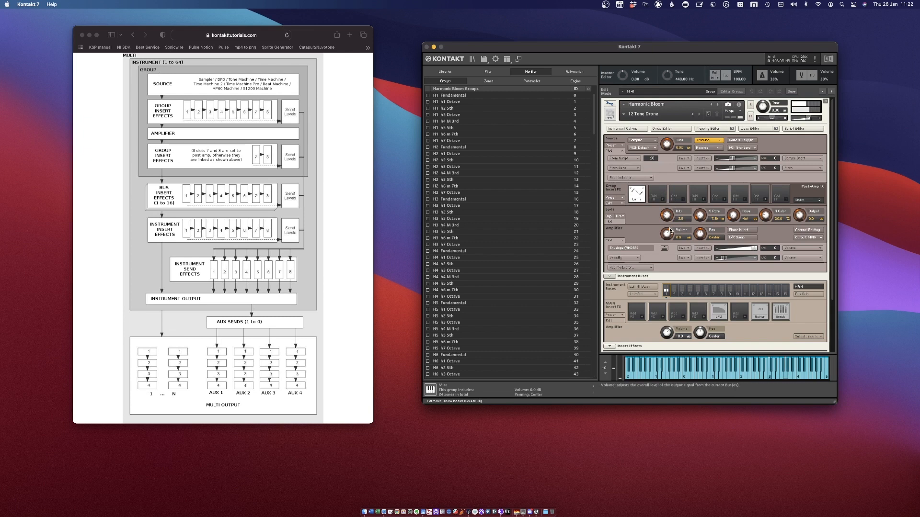
# Switch the performance view's layer effect controls to MAIN and raise the sample rate of M 41's Lo-Fi effect.
pyautogui.click(610, 104)
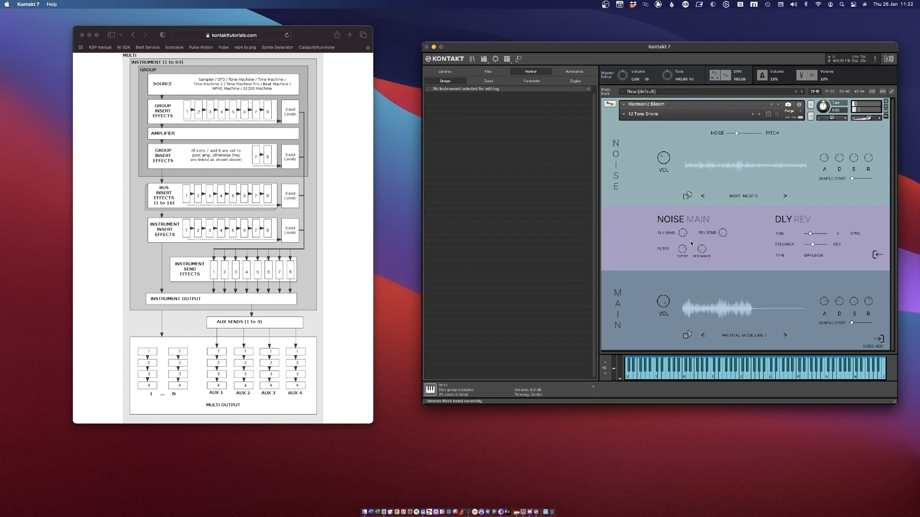
pyautogui.click(697, 221)
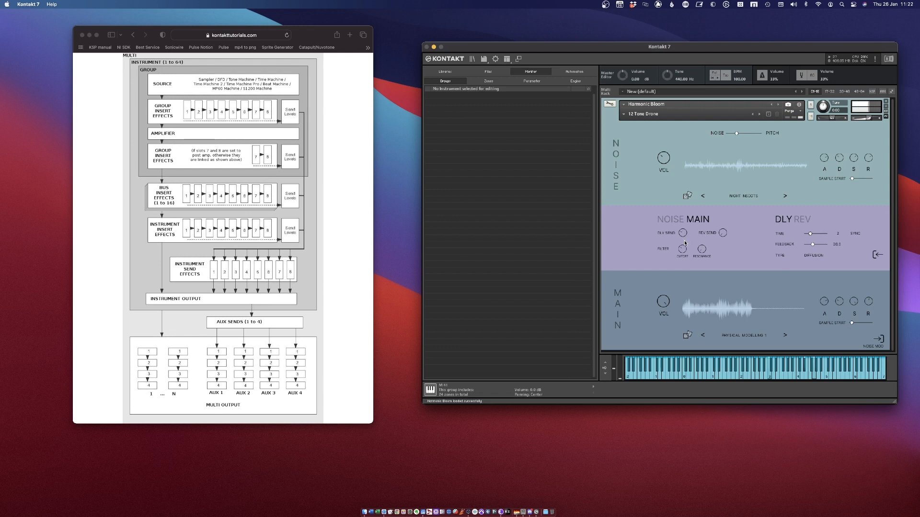
pyautogui.click(609, 105)
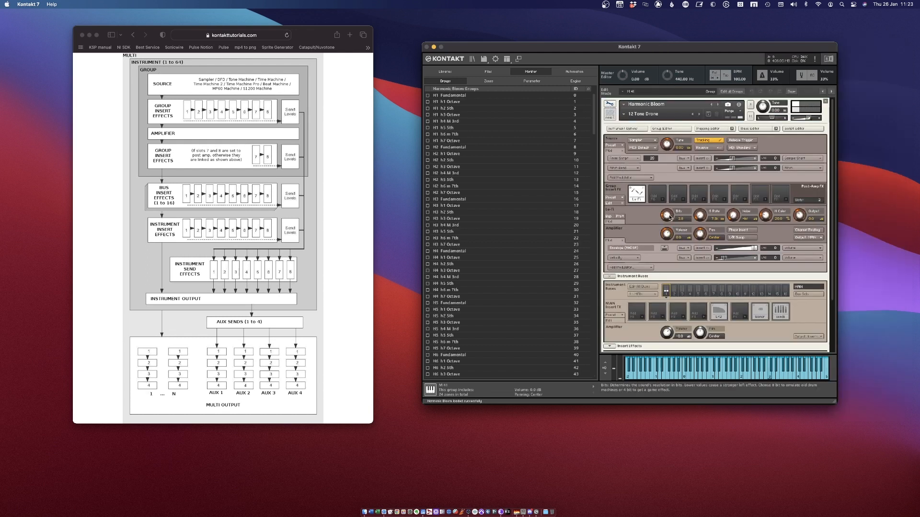
pyautogui.moveTo(669, 214); pyautogui.dragTo(700, 184)
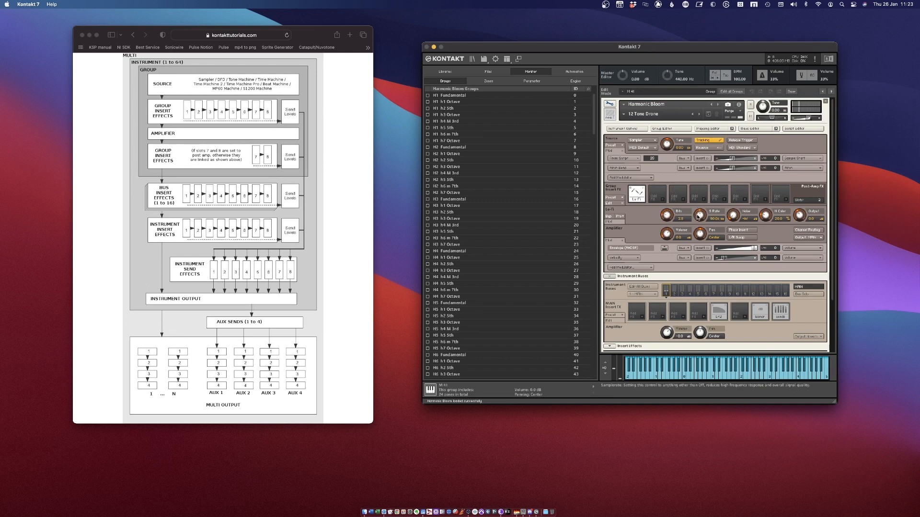
pyautogui.moveTo(698, 224); pyautogui.dragTo(700, 221)
# Modulate the Lo-Fi effect's bit depth with a sine LFO, keep Bit Depth as target and set the intensity to 100%.
pyautogui.rightClick(671, 216)
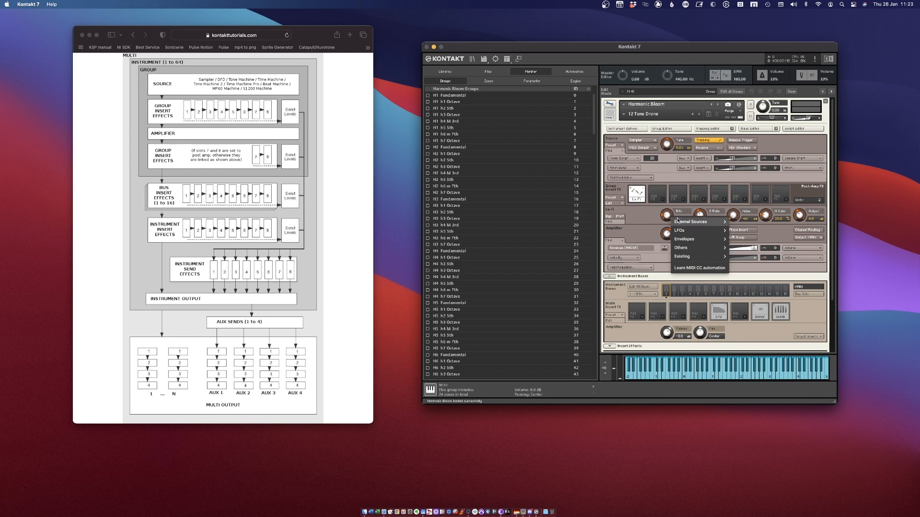
pyautogui.moveTo(690, 259)
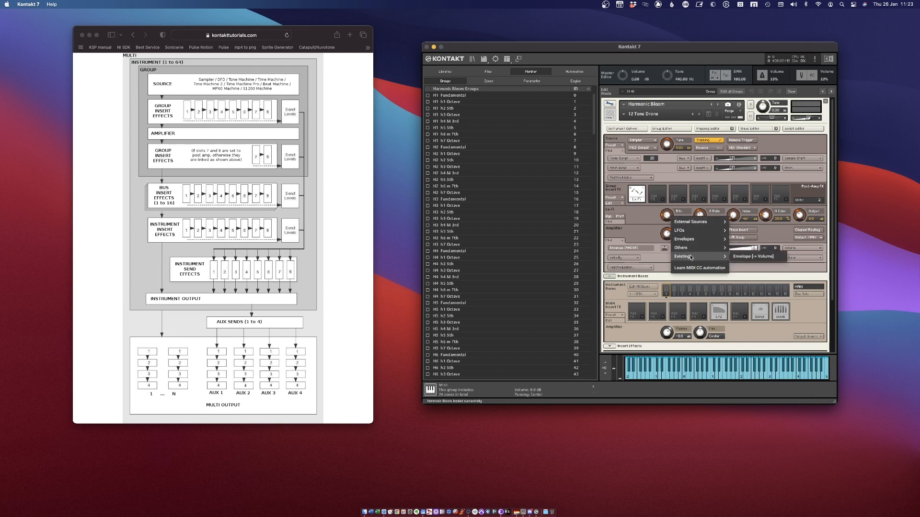
pyautogui.moveTo(697, 234)
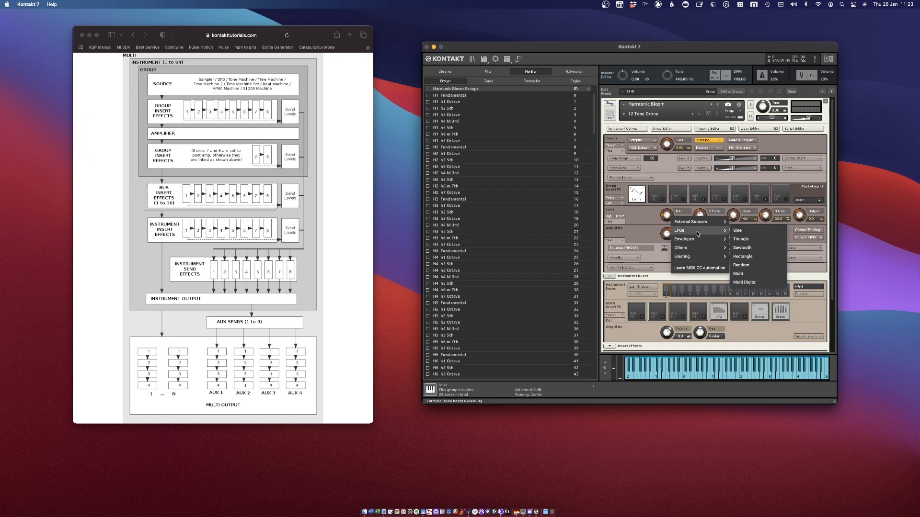
pyautogui.click(746, 233)
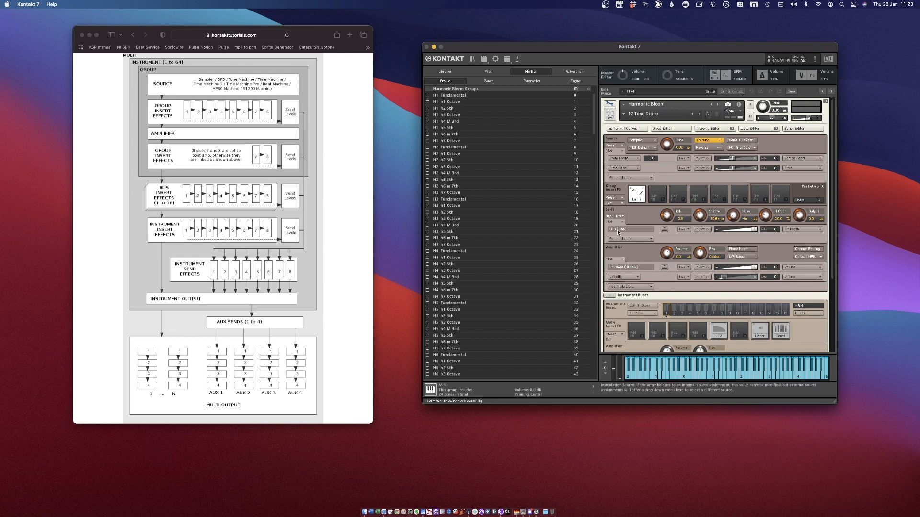
pyautogui.click(791, 230)
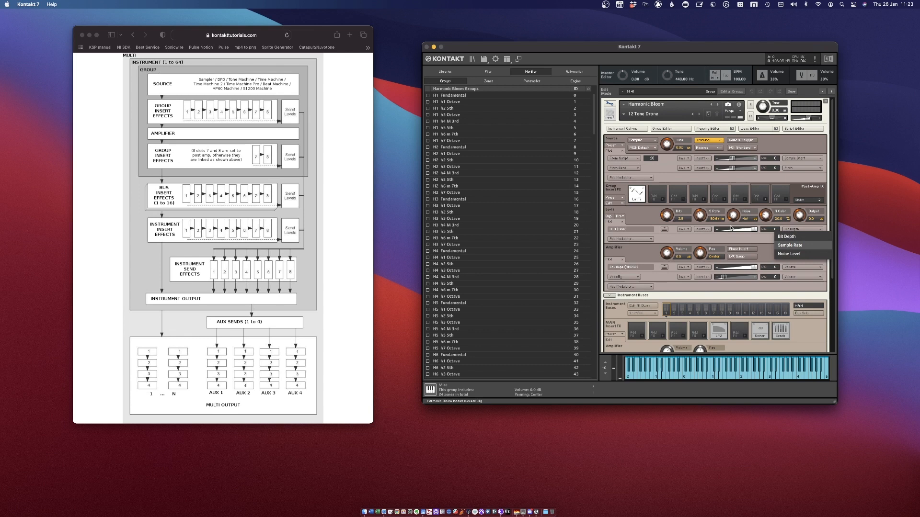
pyautogui.click(738, 182)
pyautogui.moveTo(752, 230)
pyautogui.mouseDown()
pyautogui.moveTo(730, 229)
pyautogui.moveTo(763, 226)
pyautogui.mouseUp()
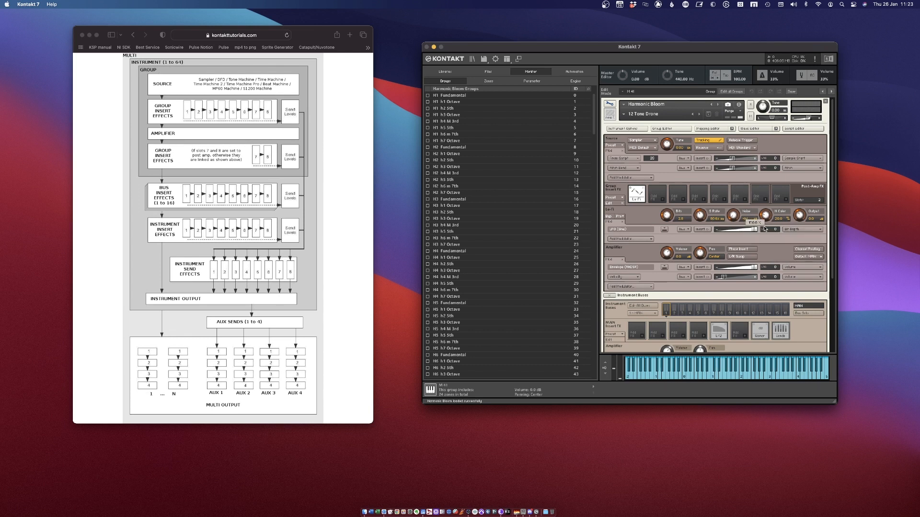
# Raise the frequency of the sine LFO modulating the Lo-Fi bit depth and change its frequency unit to a tempo-synced note value.
pyautogui.scroll(-3, 765, 234)
pyautogui.scroll(-5, 763, 236)
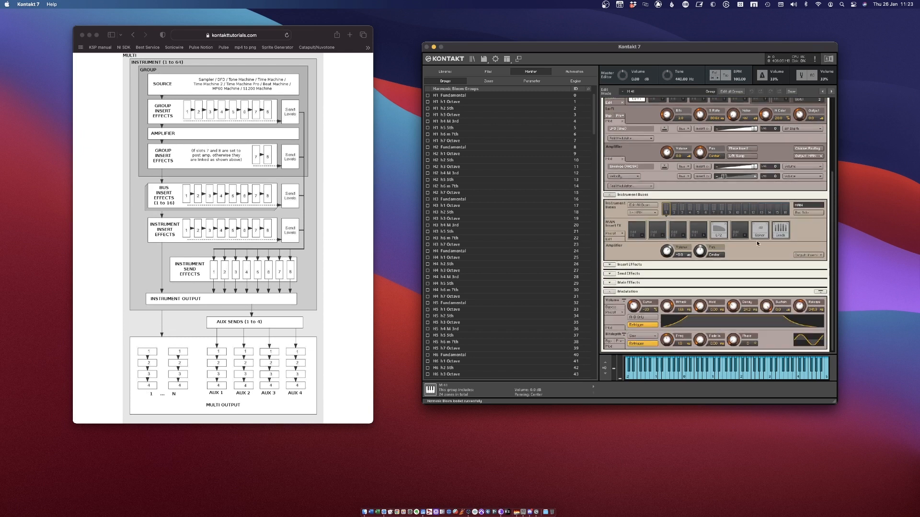
pyautogui.scroll(4, 757, 240)
pyautogui.scroll(-2, 668, 183)
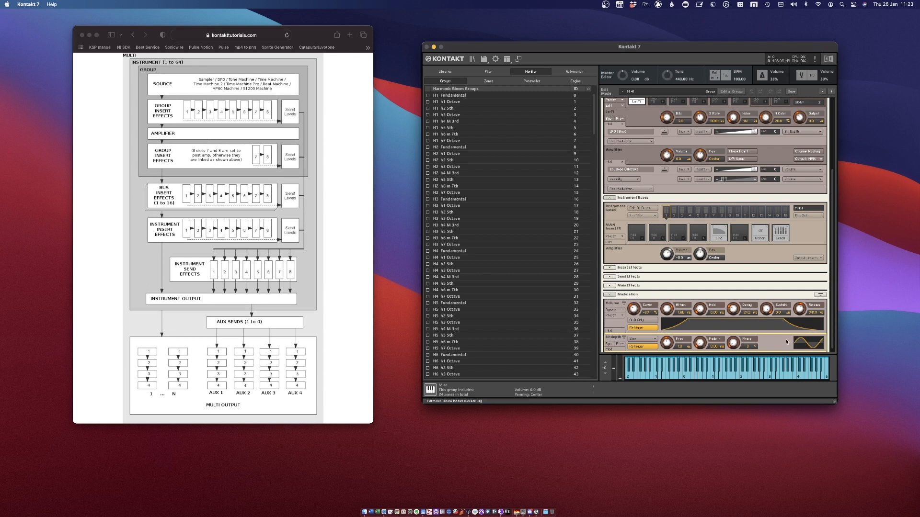
pyautogui.moveTo(667, 342); pyautogui.dragTo(670, 331)
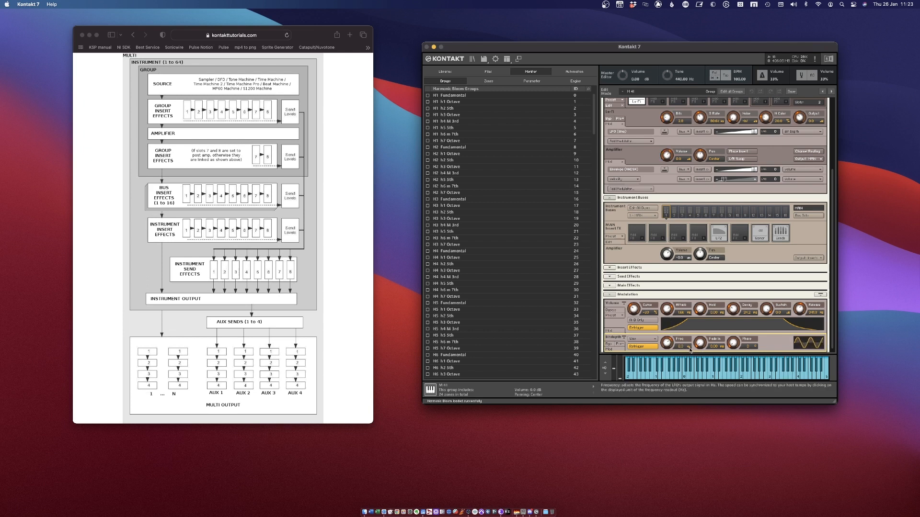
pyautogui.click(690, 351)
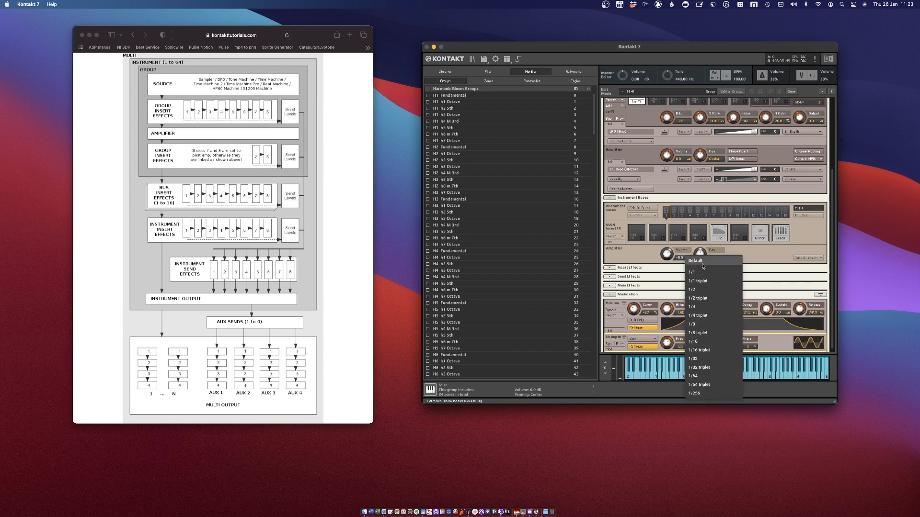
pyautogui.click(719, 294)
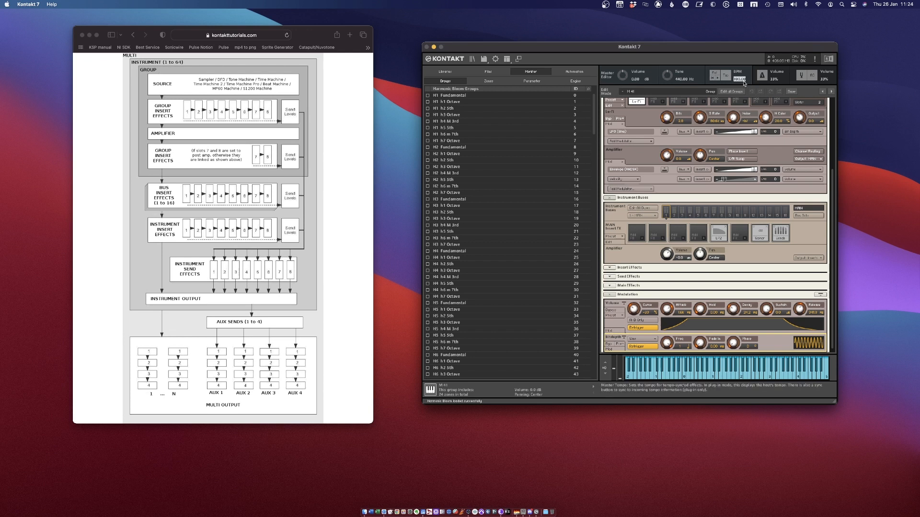
# Set the master tempo to 150 BPM and choose another note value as the sine LFO's frequency unit.
pyautogui.write('150')
pyautogui.press('Return')
pyautogui.click(688, 348)
pyautogui.click(701, 346)
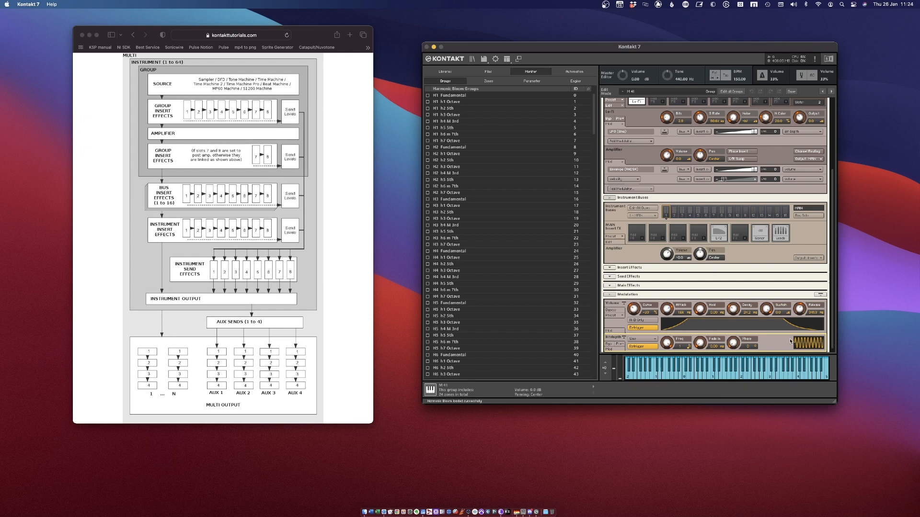
# Add a Step Modulator to the Bits parameter of M 41's Lo-Fi effect and bring up its step graph.
pyautogui.scroll(5, 785, 336)
pyautogui.rightClick(665, 213)
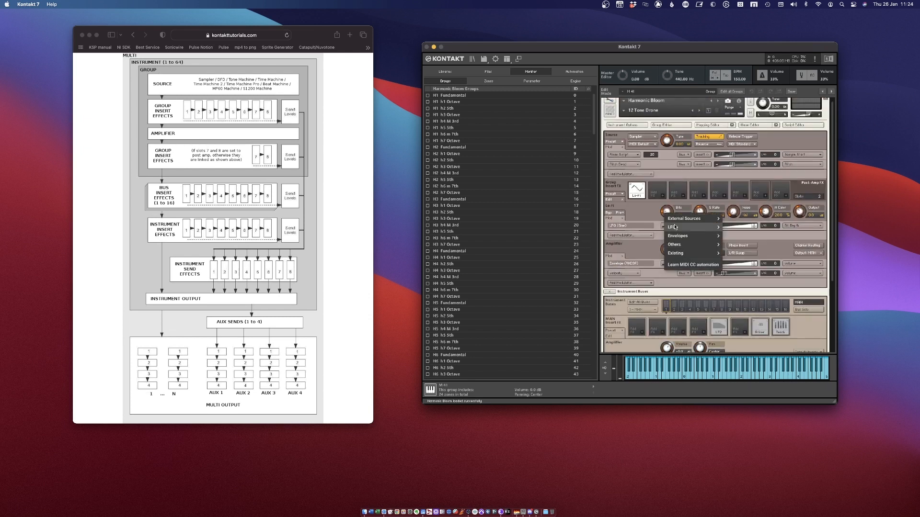
pyautogui.moveTo(691, 224)
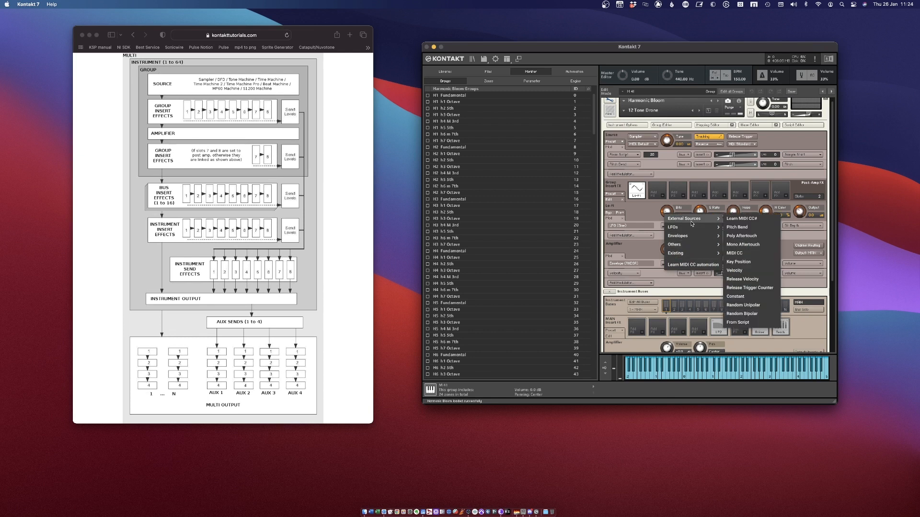
pyautogui.moveTo(696, 246)
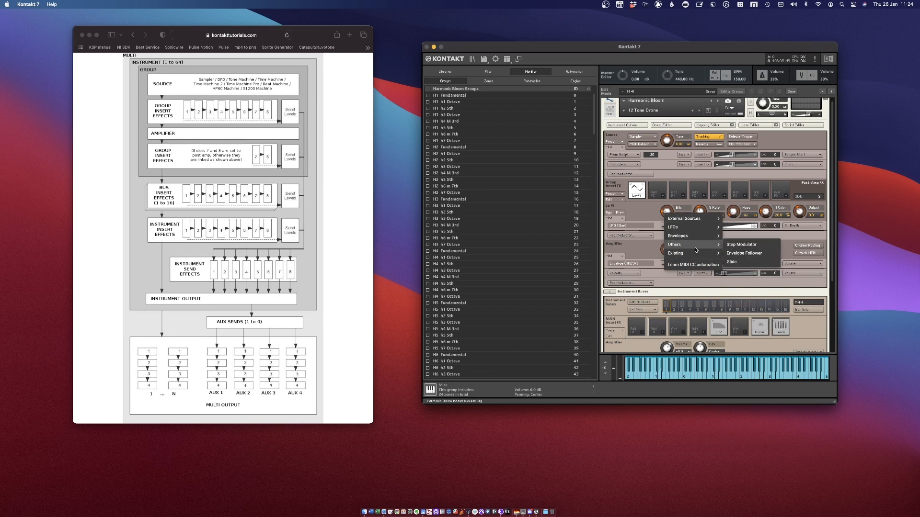
pyautogui.click(756, 247)
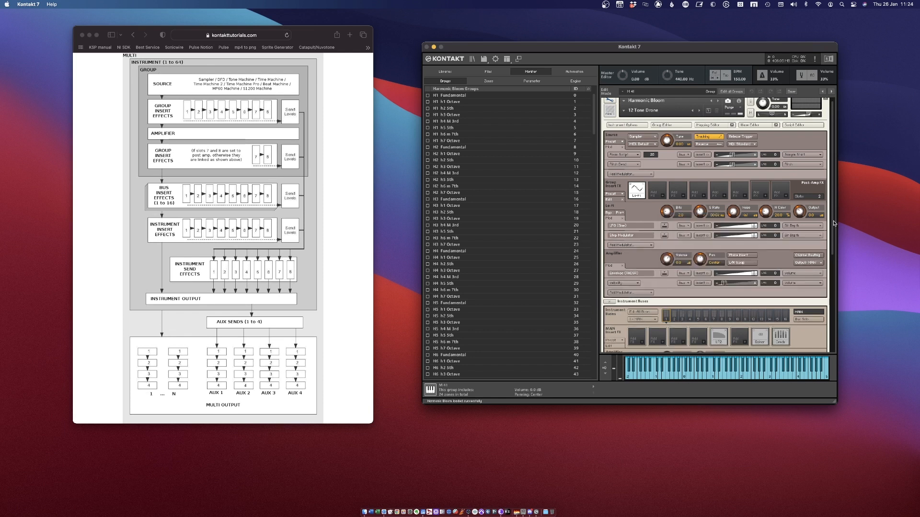
pyautogui.moveTo(834, 220); pyautogui.dragTo(853, 354)
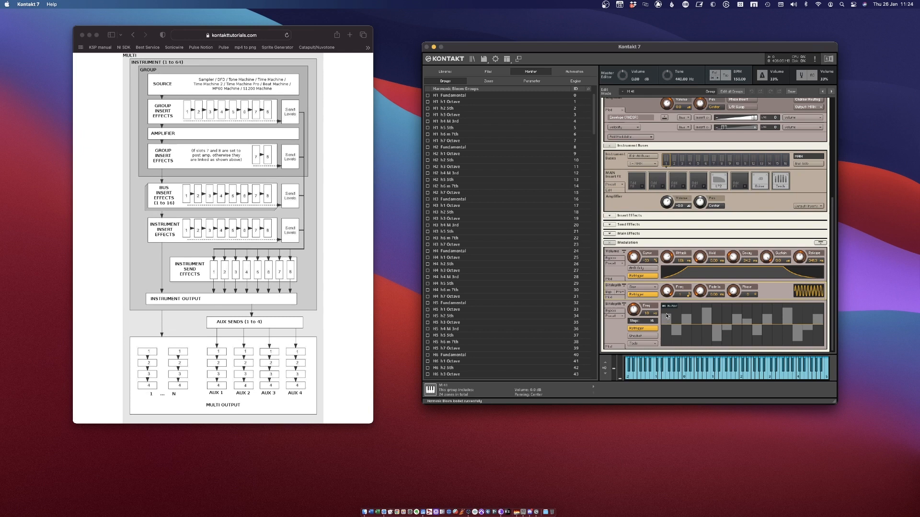
pyautogui.scroll(10, 775, 287)
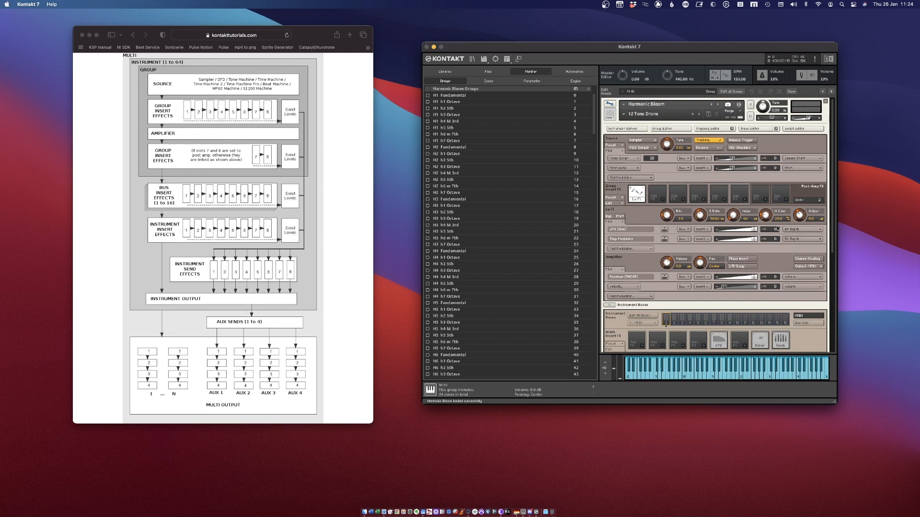
# Retarget the sine LFO to the Lo-Fi effect's Sample Rate, sync it to 1/4 notes and raise its frequency.
pyautogui.click(790, 229)
pyautogui.click(801, 246)
pyautogui.scroll(-5, 834, 197)
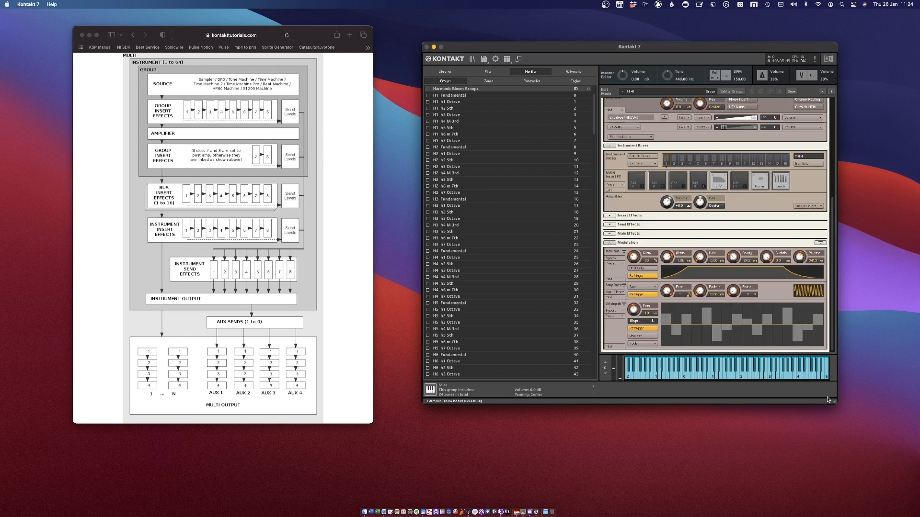
pyautogui.moveTo(667, 294); pyautogui.dragTo(671, 319)
pyautogui.click(688, 295)
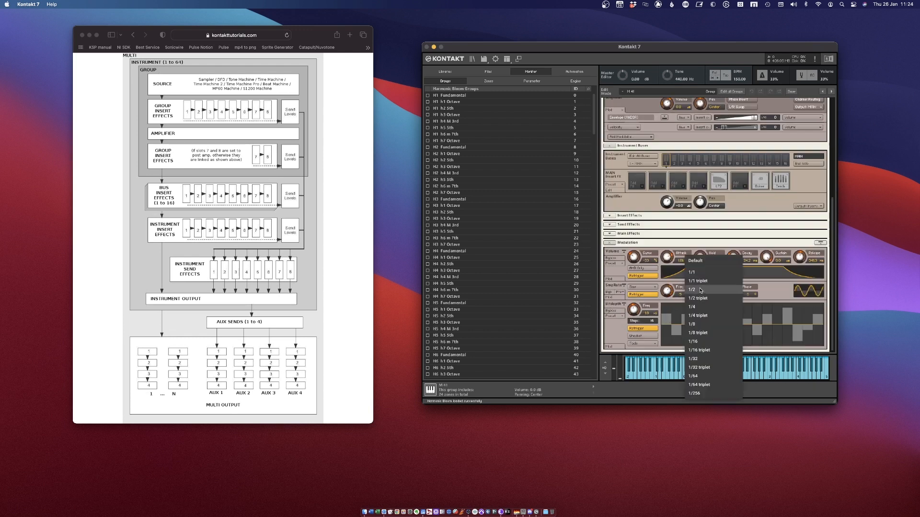
pyautogui.click(704, 309)
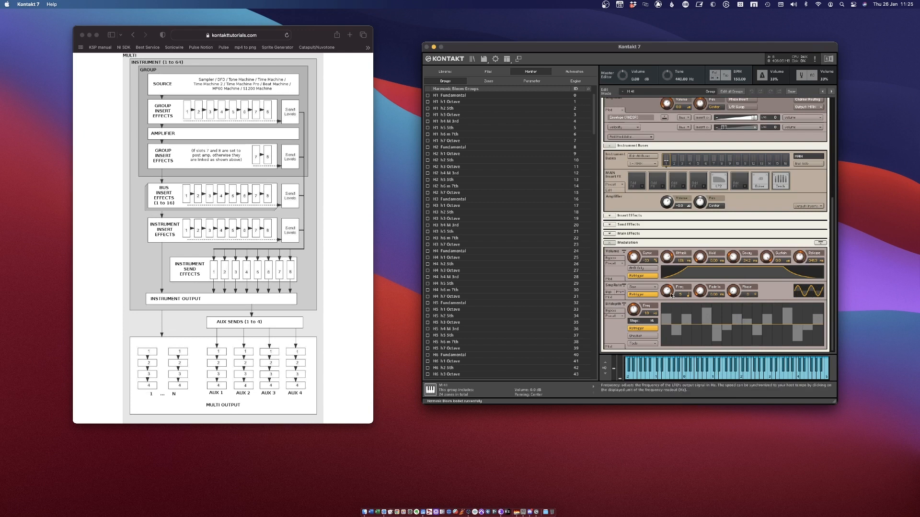
pyautogui.moveTo(667, 292); pyautogui.dragTo(665, 260)
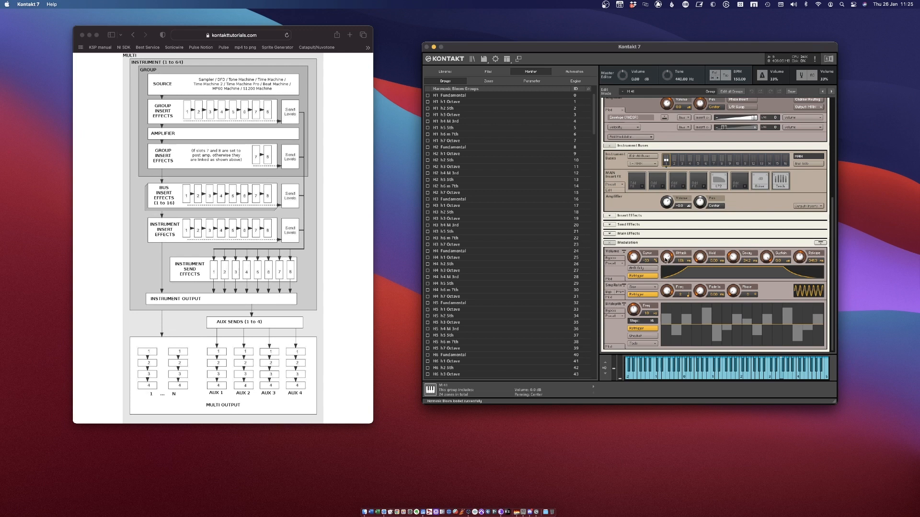
# Sync the step modulator's frequency to 1/16 notes and raise the Bits value of M 41's Lo-Fi effect.
pyautogui.click(655, 314)
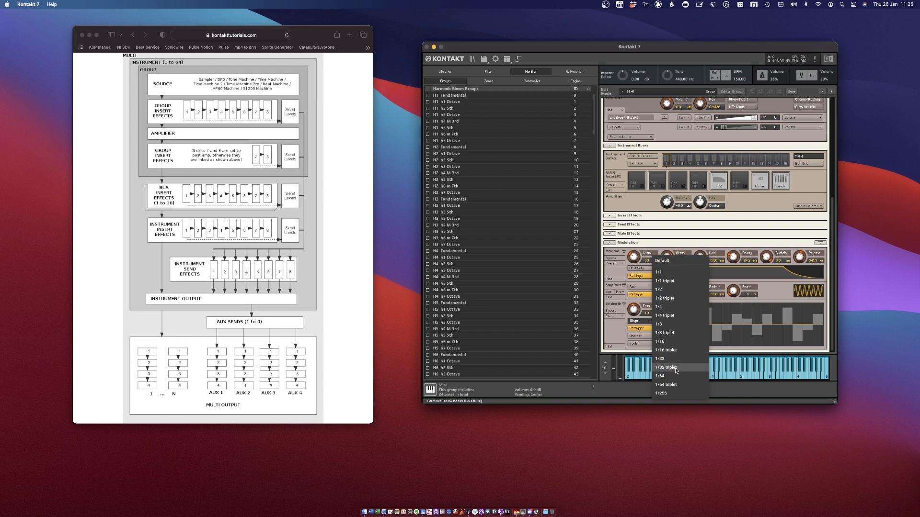
pyautogui.click(679, 343)
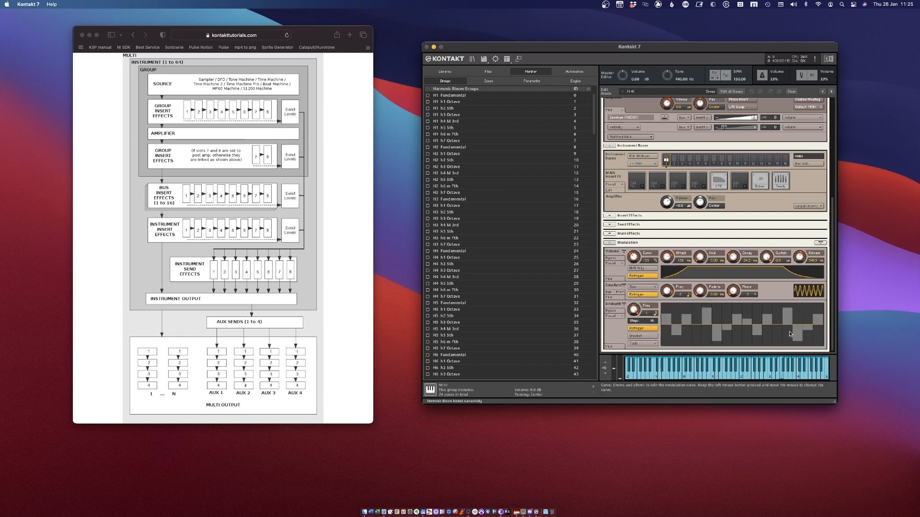
pyautogui.scroll(10, 726, 313)
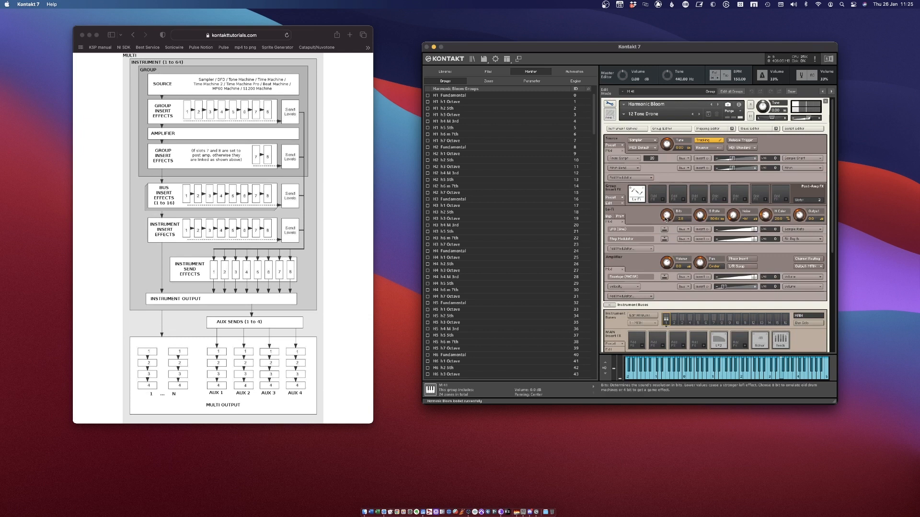
pyautogui.moveTo(670, 219); pyautogui.dragTo(677, 177)
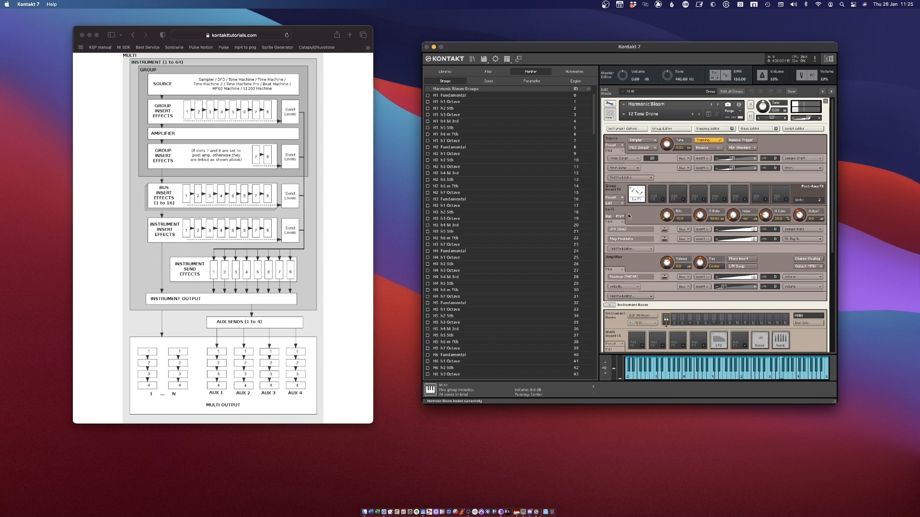
# Show the NOISE layer's effect controls in the performance view and shift the noise/pitch balance fully to PITCH.
pyautogui.click(610, 104)
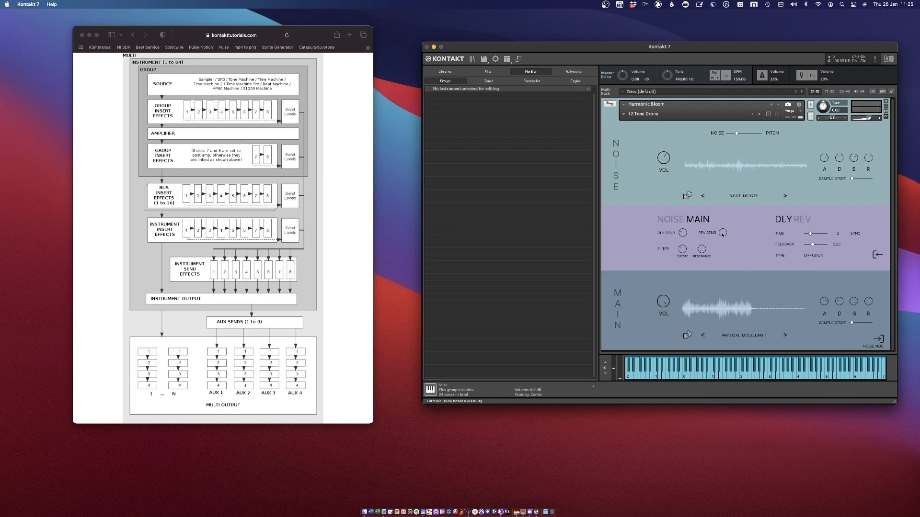
pyautogui.click(674, 221)
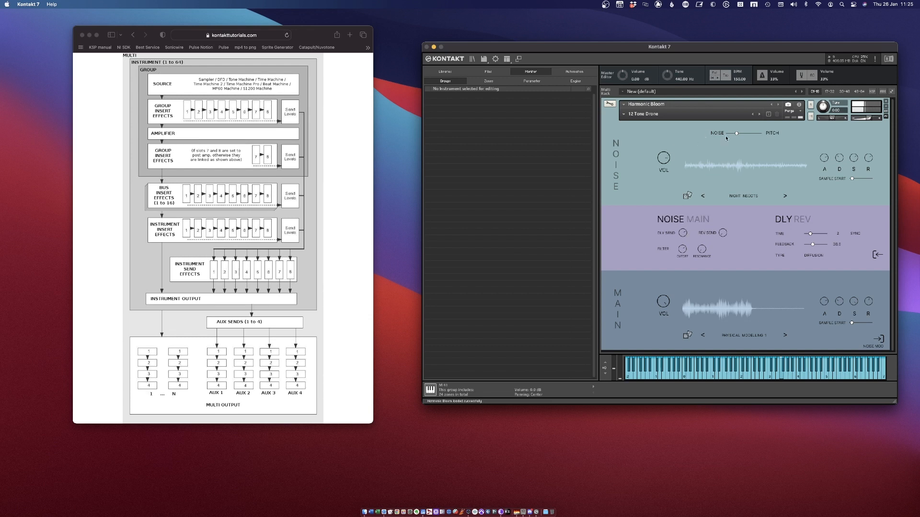
pyautogui.moveTo(734, 133); pyautogui.dragTo(729, 135)
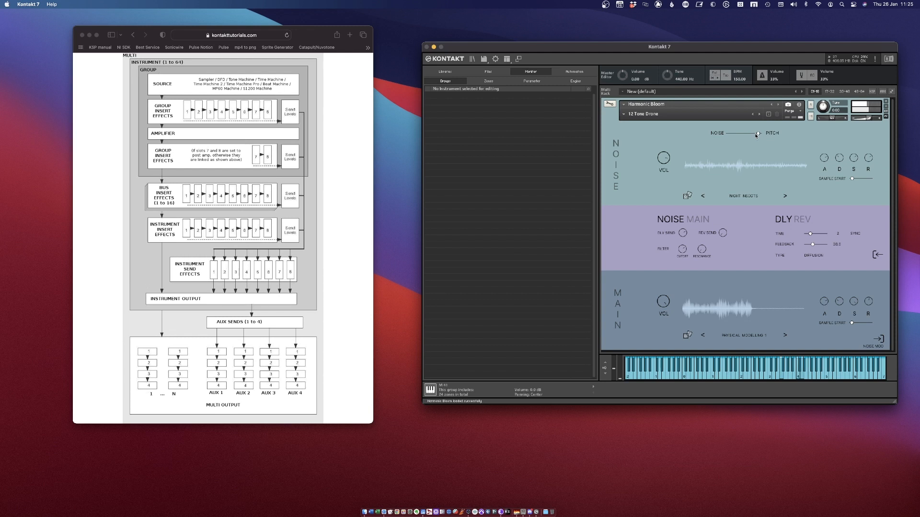
pyautogui.click(608, 104)
pyautogui.moveTo(833, 172); pyautogui.dragTo(835, 150)
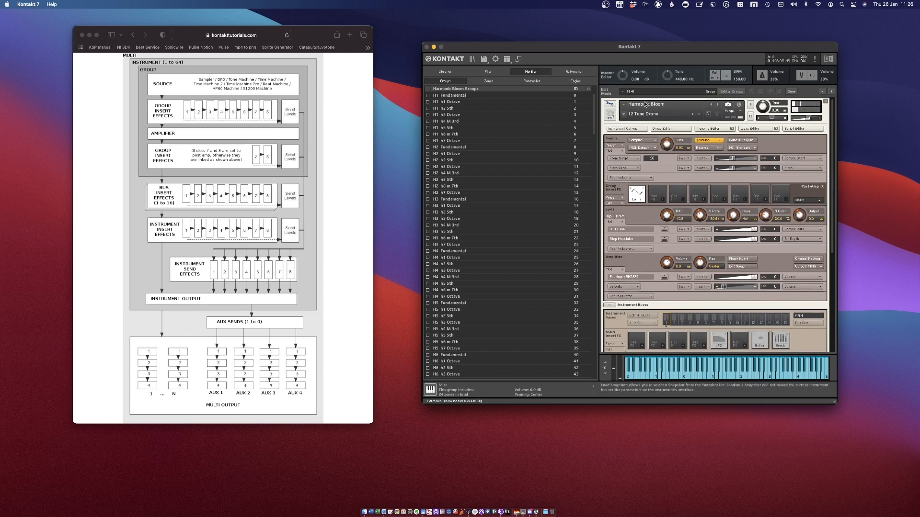
pyautogui.click(609, 104)
# Show the NOISE HARMONICS sliders in the performance view and raise the H2 harmonic to its maximum.
pyautogui.click(877, 255)
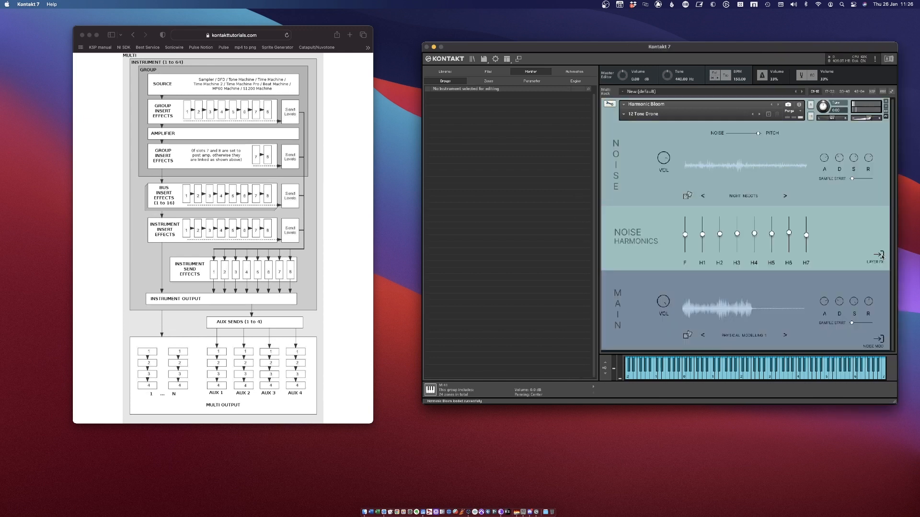
pyautogui.moveTo(720, 234); pyautogui.dragTo(719, 220)
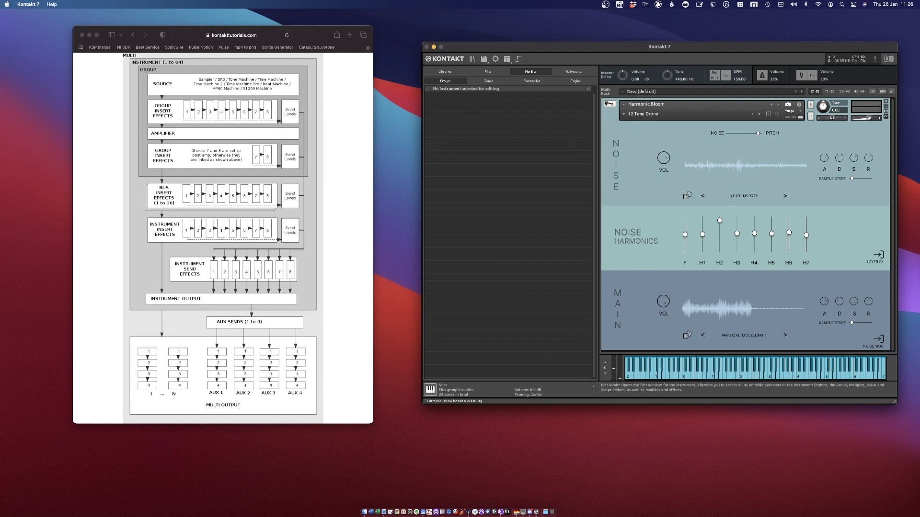
# Add a Skreamer to the first insert slot of the H2 instrument bus and raise its Drive.
pyautogui.click(609, 104)
pyautogui.moveTo(833, 176); pyautogui.dragTo(840, 279)
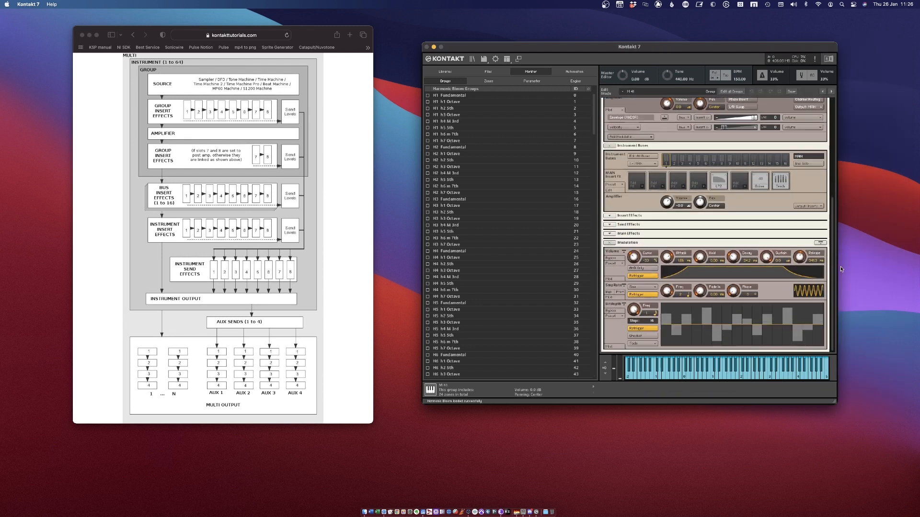
pyautogui.click(690, 160)
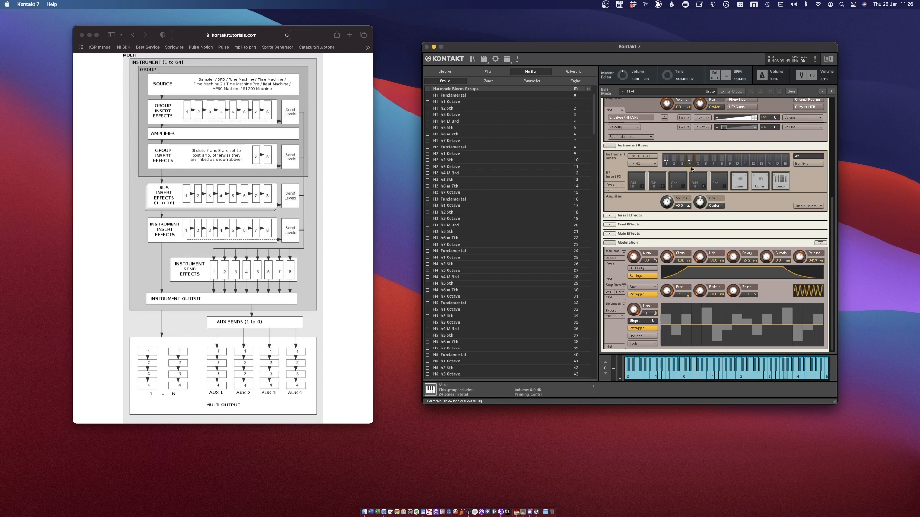
pyautogui.click(643, 188)
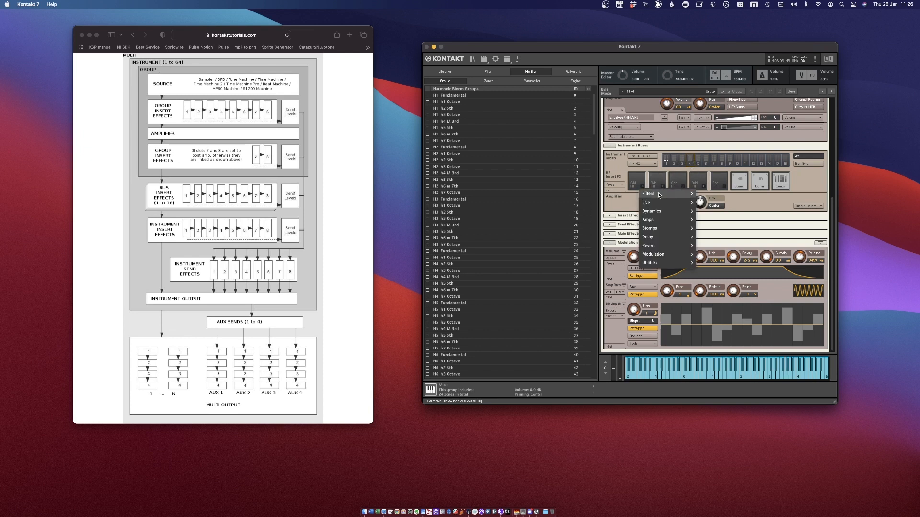
pyautogui.moveTo(659, 254)
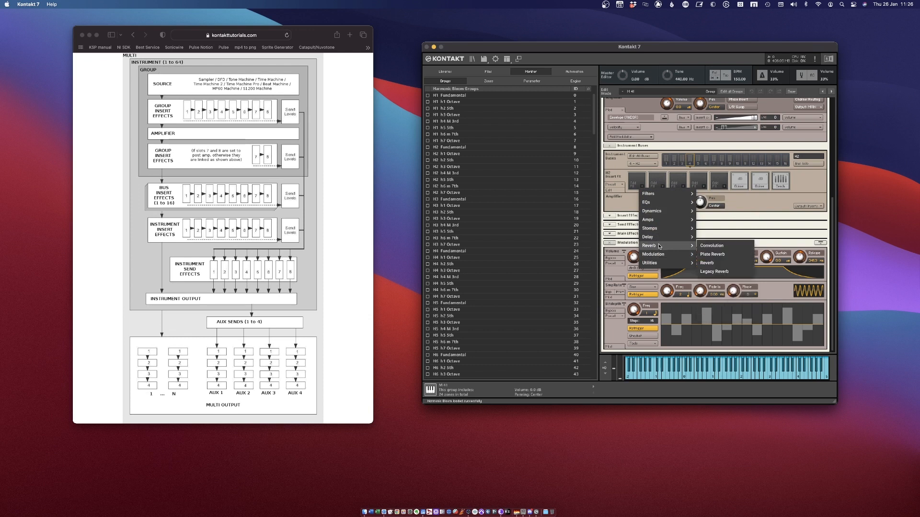
pyautogui.moveTo(659, 230)
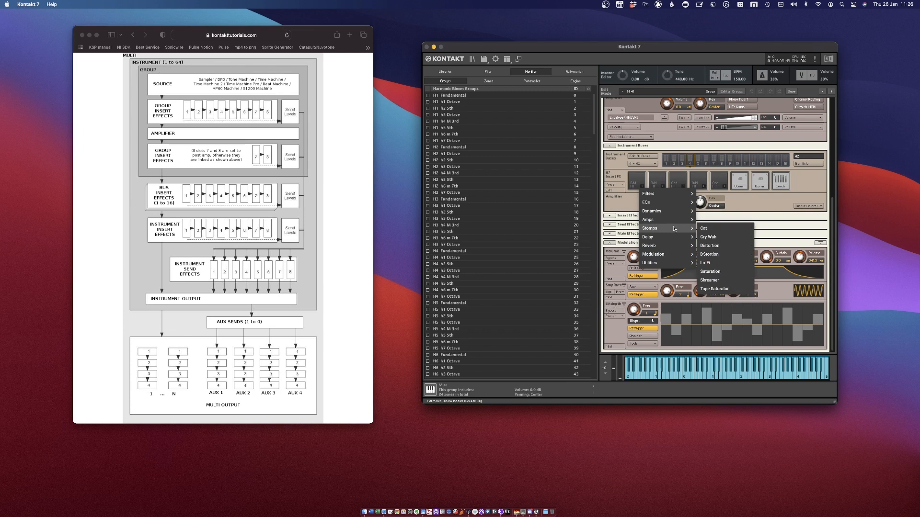
pyautogui.click(738, 282)
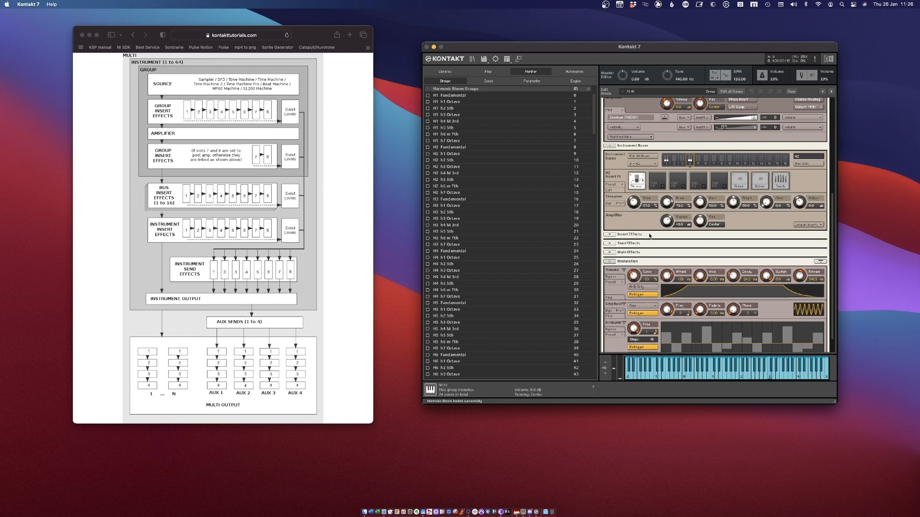
pyautogui.moveTo(667, 202); pyautogui.dragTo(674, 179)
# Save the instrument's current settings as a snapshot named "My preset".
pyautogui.scroll(5, 674, 180)
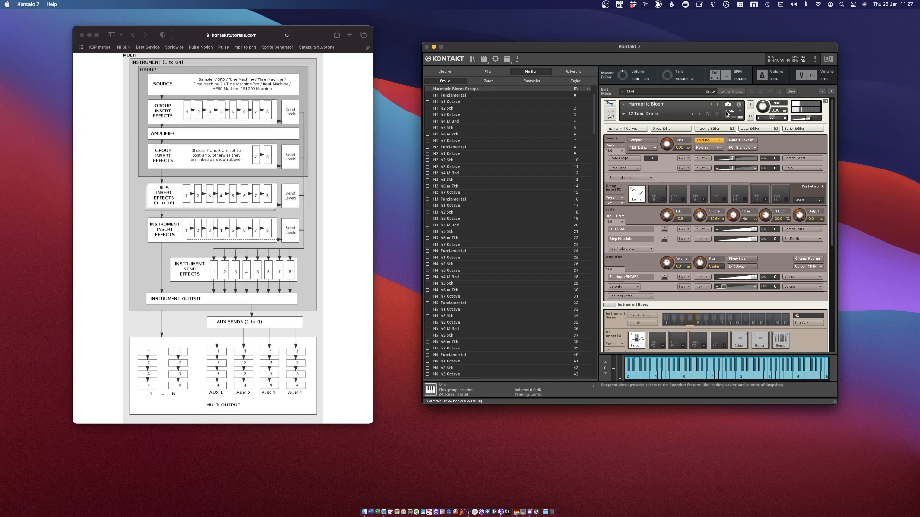
pyautogui.click(708, 114)
pyautogui.doubleClick(410, 255)
pyautogui.press('BackSpace')
pyautogui.write('My preset')
pyautogui.click(493, 267)
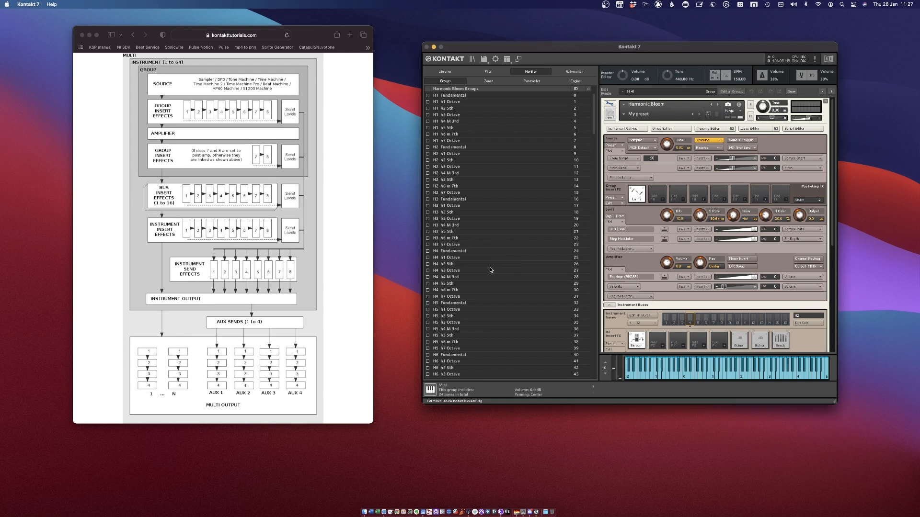
# Load the factory snapshot 12 Tone Drone from the Cinematic Pads and Drones category.
pyautogui.click(624, 114)
pyautogui.moveTo(647, 130)
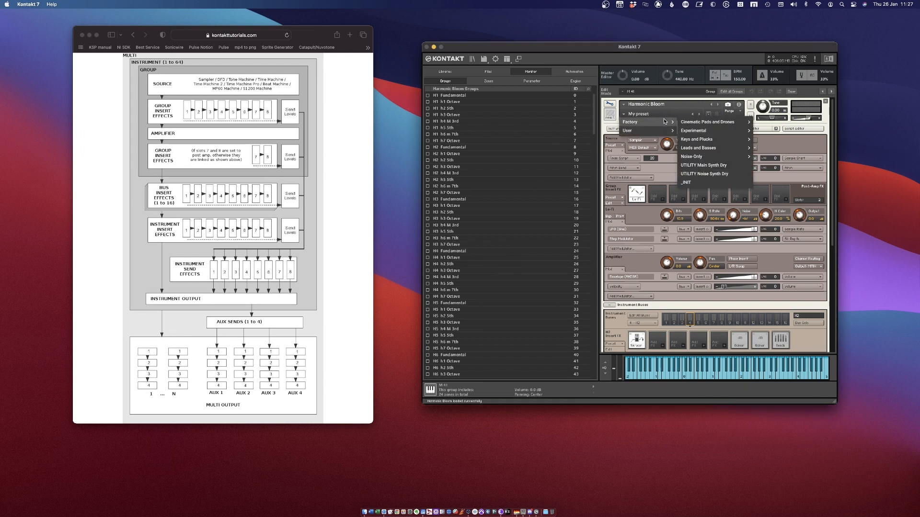
pyautogui.moveTo(728, 122)
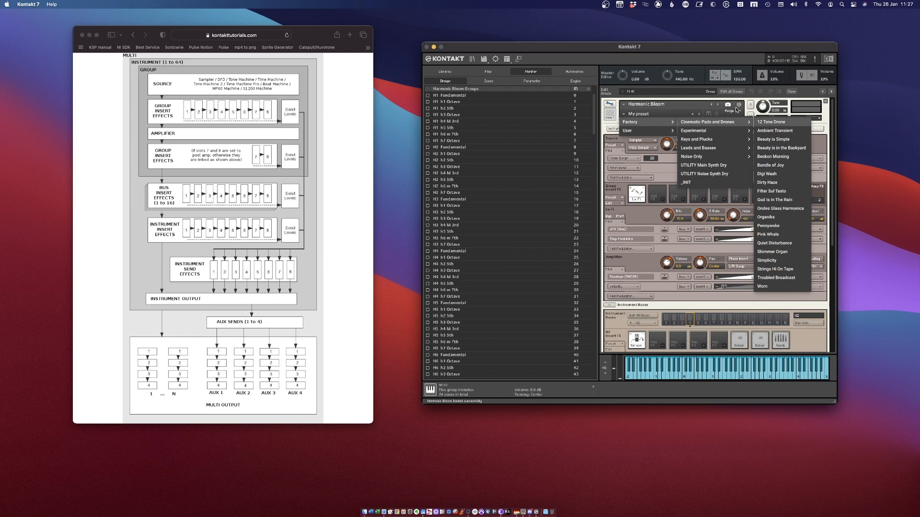
pyautogui.click(767, 122)
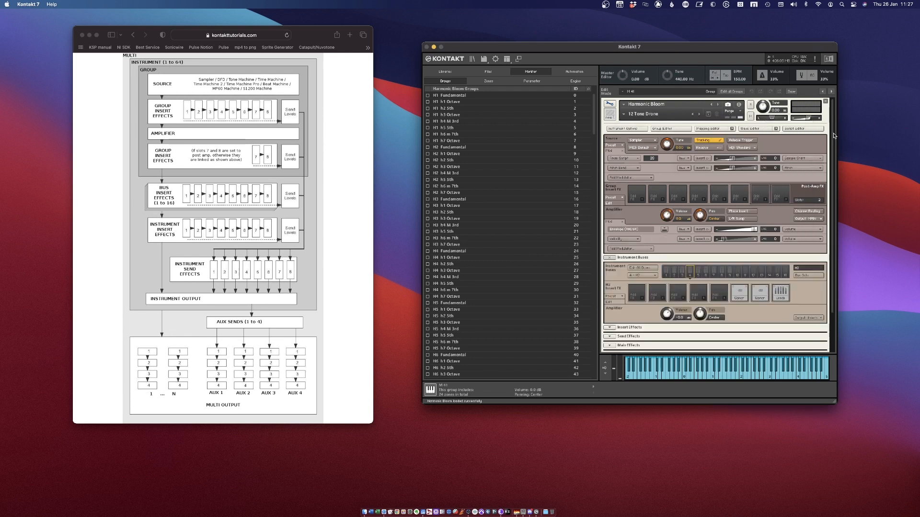
pyautogui.scroll(-2, 832, 155)
pyautogui.scroll(-1, 832, 155)
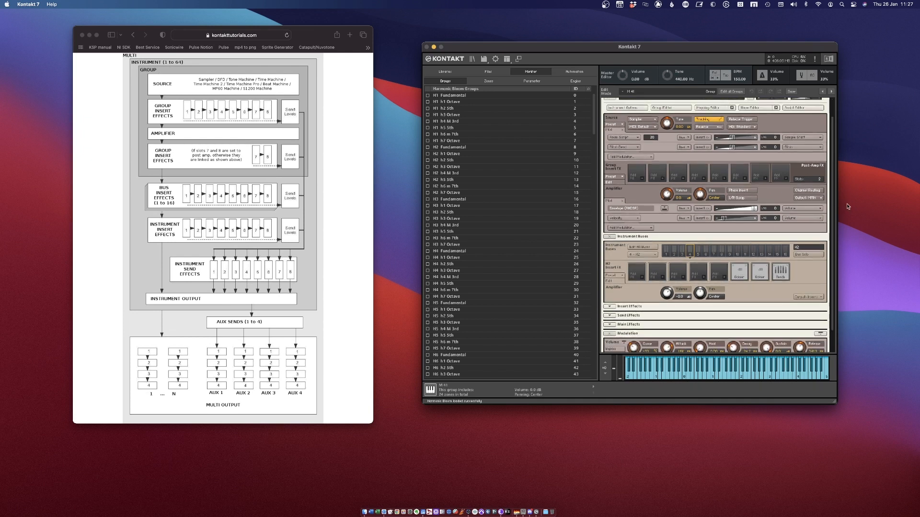
pyautogui.scroll(3, 832, 221)
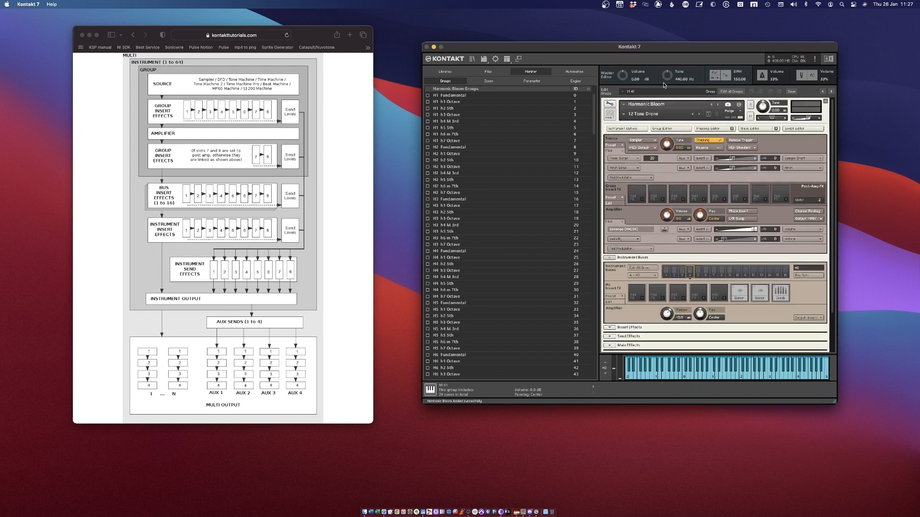
# In the performance view, raise noise harmonics F, H2, H4 and H6 to maximum and shift the noise/pitch balance slightly toward PITCH.
pyautogui.click(610, 105)
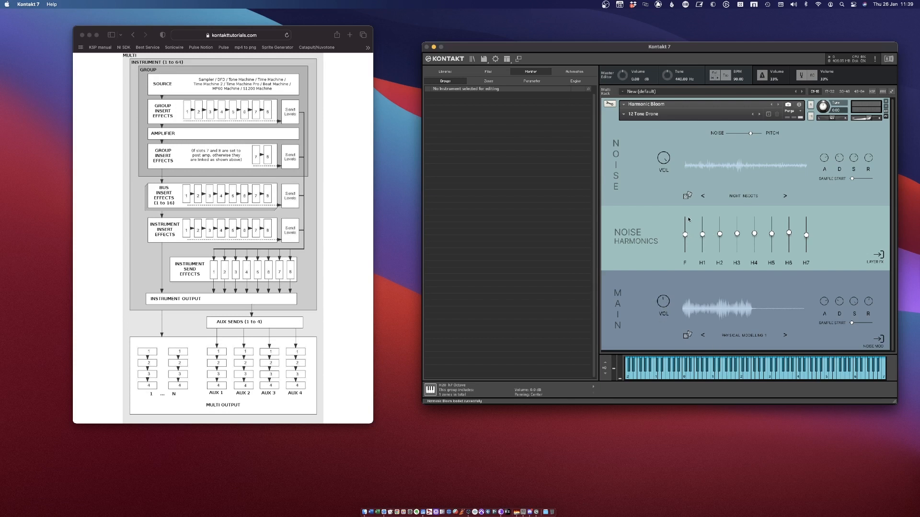
pyautogui.moveTo(684, 236)
pyautogui.mouseDown()
pyautogui.moveTo(685, 221)
pyautogui.moveTo(789, 220)
pyautogui.moveTo(805, 241)
pyautogui.mouseUp()
pyautogui.moveTo(758, 129)
pyautogui.mouseDown()
pyautogui.moveTo(741, 134)
pyautogui.moveTo(755, 134)
pyautogui.mouseUp()
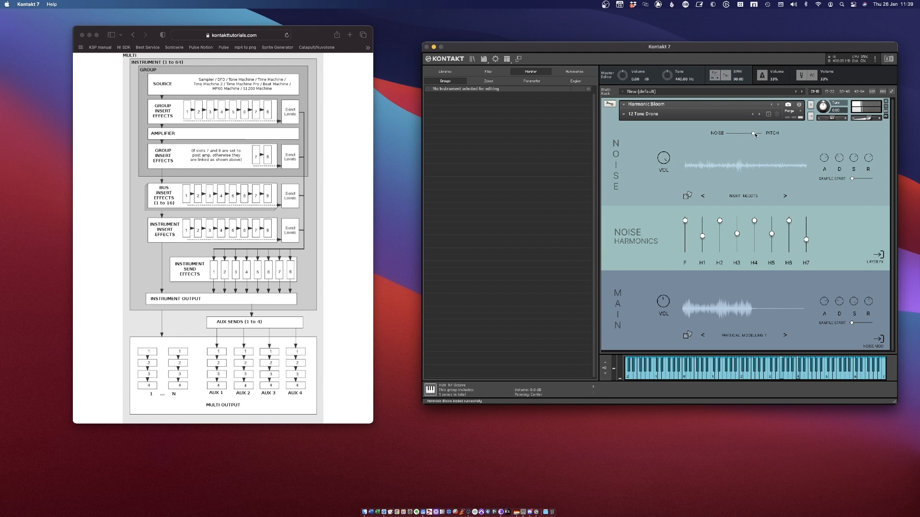
# In the instrument editor, flag the H20 groups Fundamental, h2 5th, h4 M 3rd and h6 m 7th for editing.
pyautogui.click(606, 104)
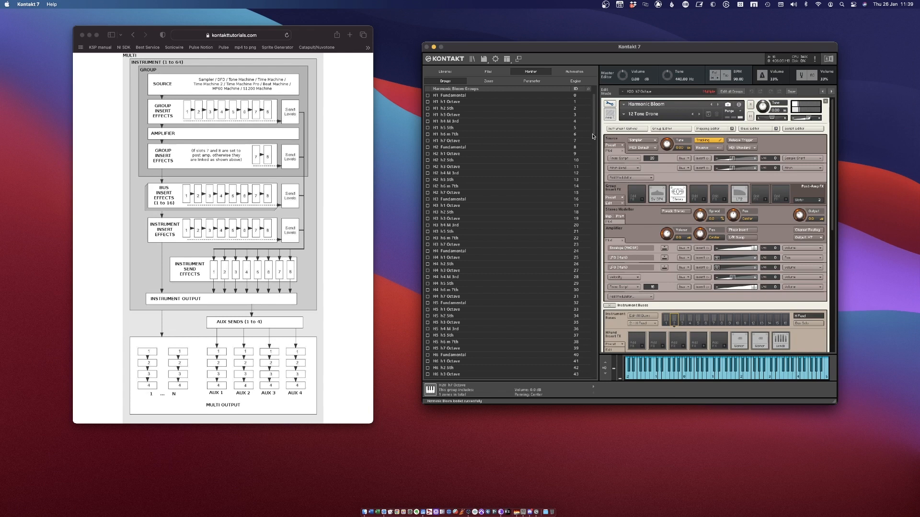
pyautogui.moveTo(592, 148); pyautogui.dragTo(592, 264)
pyautogui.click(561, 238)
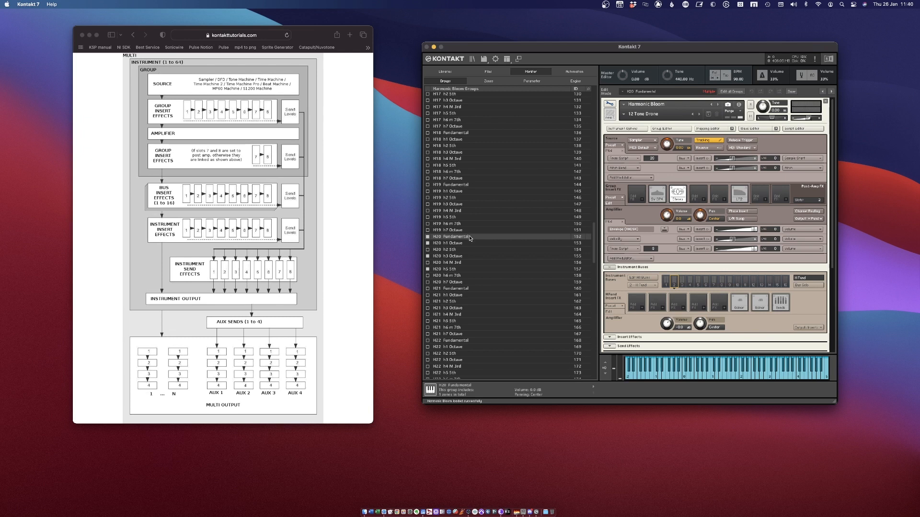
pyautogui.click(460, 249)
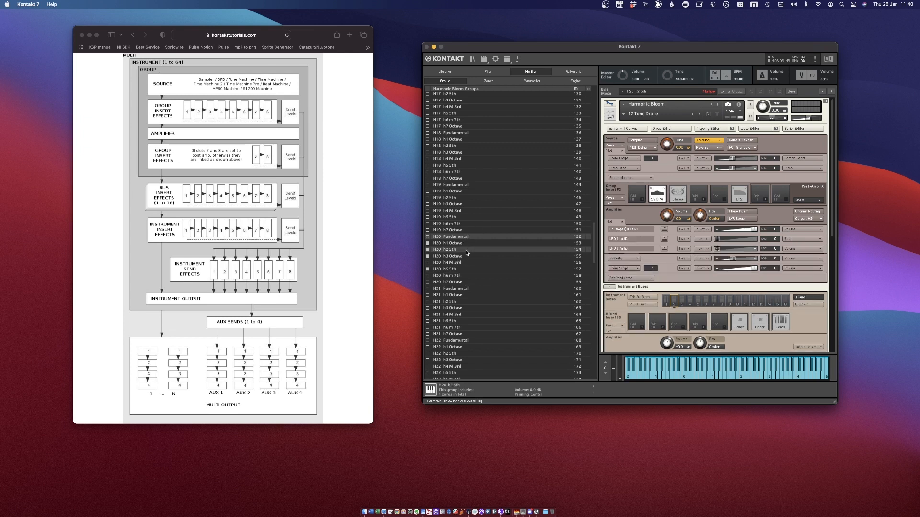
pyautogui.click(459, 263)
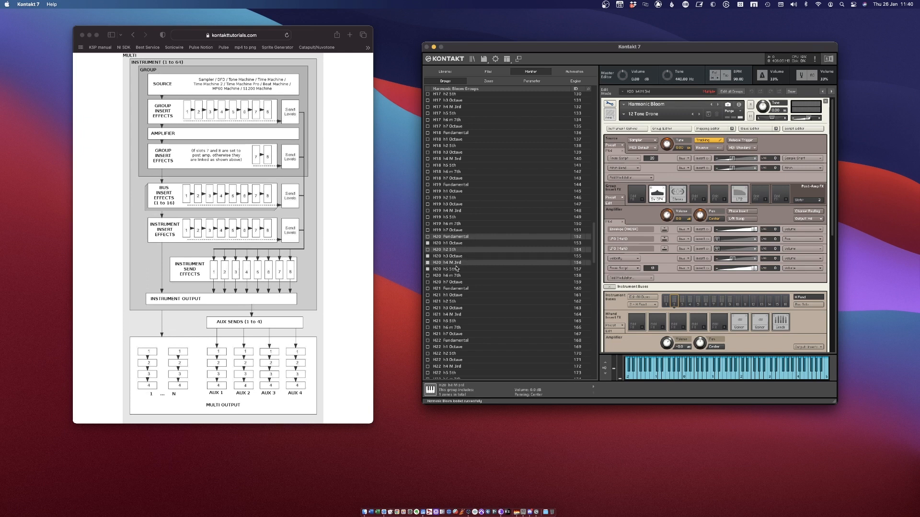
pyautogui.click(459, 276)
pyautogui.rightClick(459, 276)
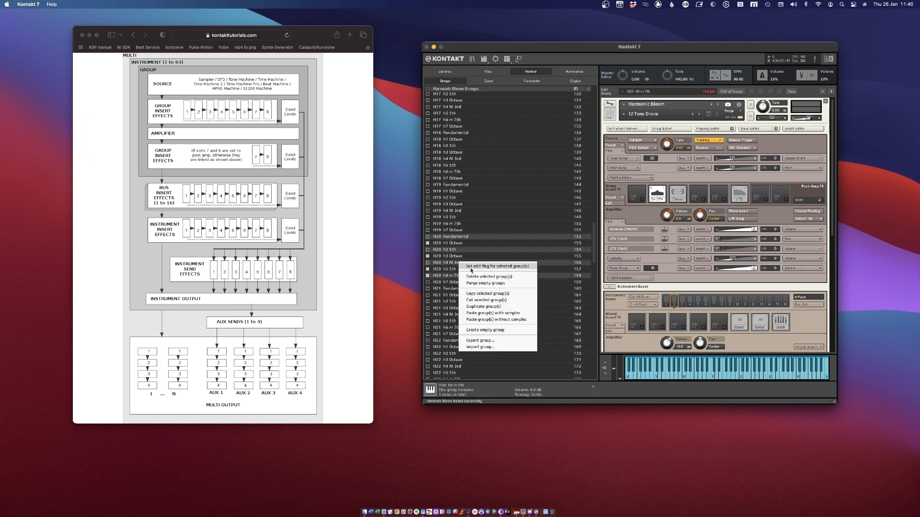
pyautogui.click(471, 271)
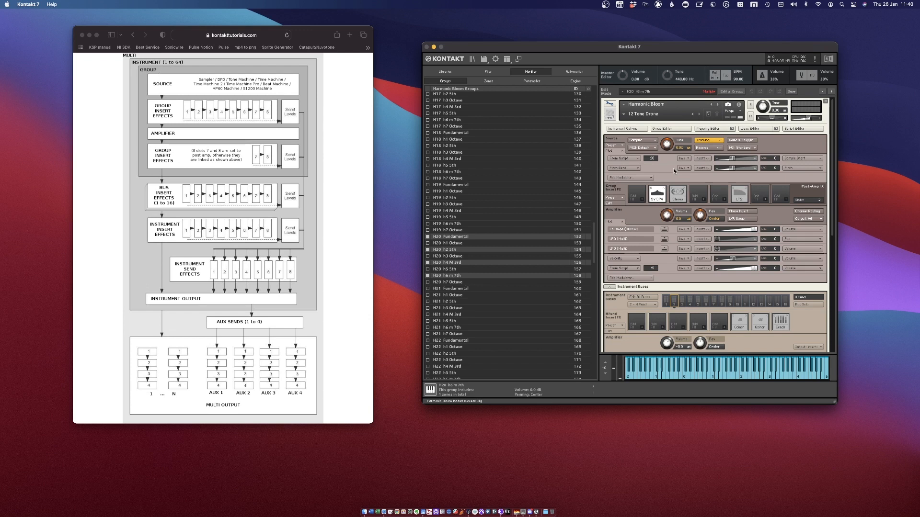
# Add a Lo-Fi effect to the fourth group insert slot and adjust its Bits, sample rate, noise color and output.
pyautogui.click(704, 201)
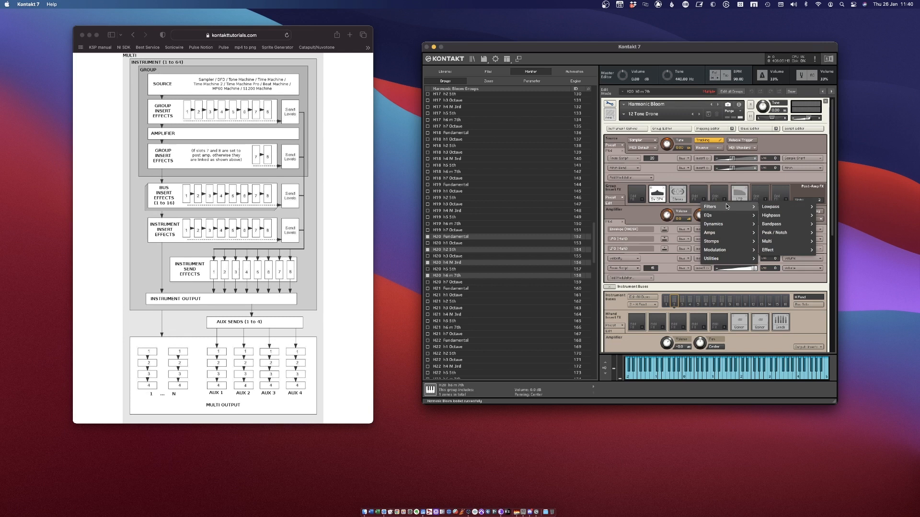
pyautogui.moveTo(724, 242)
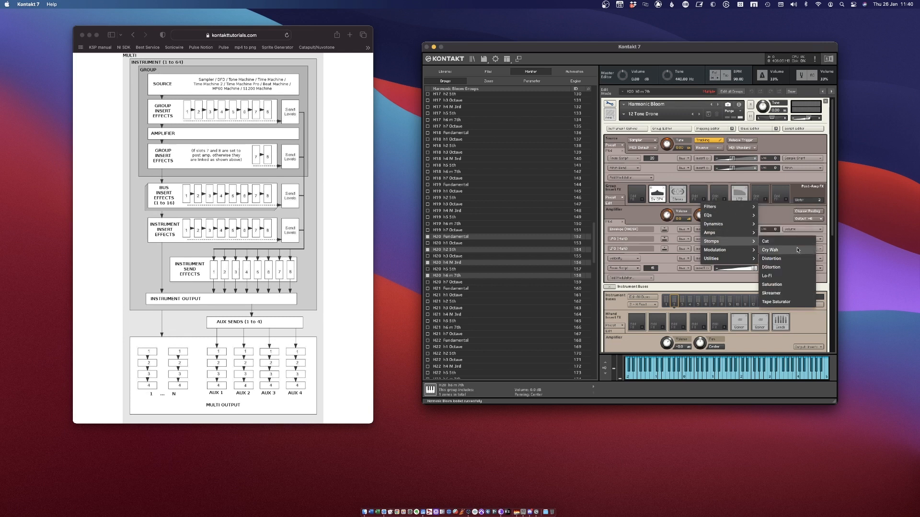
pyautogui.click(793, 277)
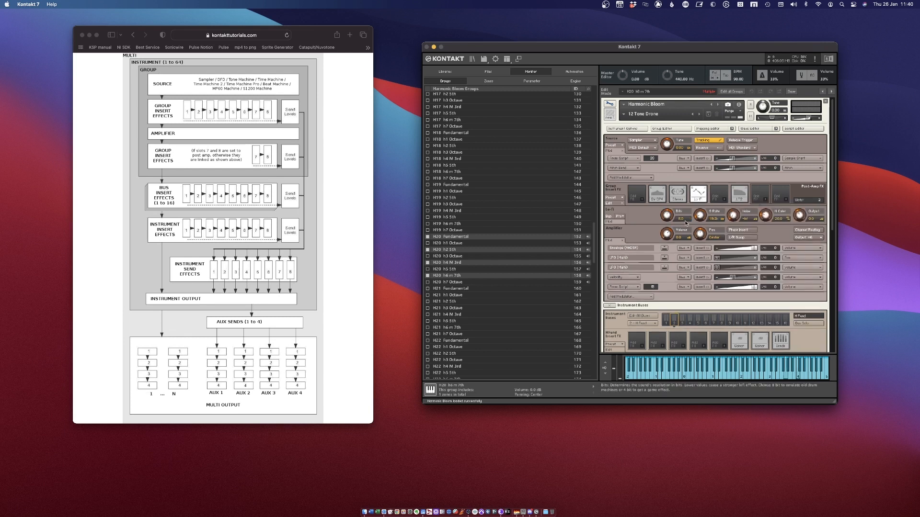
pyautogui.moveTo(667, 217); pyautogui.dragTo(702, 213)
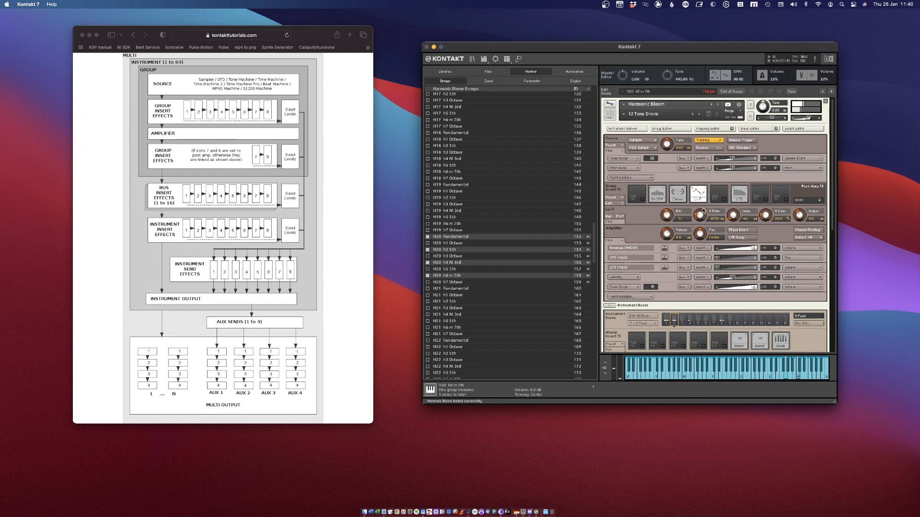
pyautogui.moveTo(766, 216); pyautogui.dragTo(767, 215)
pyautogui.moveTo(701, 216); pyautogui.dragTo(669, 222)
pyautogui.moveTo(799, 216); pyautogui.dragTo(799, 196)
pyautogui.moveTo(670, 217); pyautogui.dragTo(670, 217)
pyautogui.moveTo(799, 219); pyautogui.dragTo(799, 221)
# Modulate the Lo-Fi's Bits with an AHDSR envelope and raise the envelope's Attack and Sustain.
pyautogui.rightClick(667, 216)
pyautogui.moveTo(695, 239)
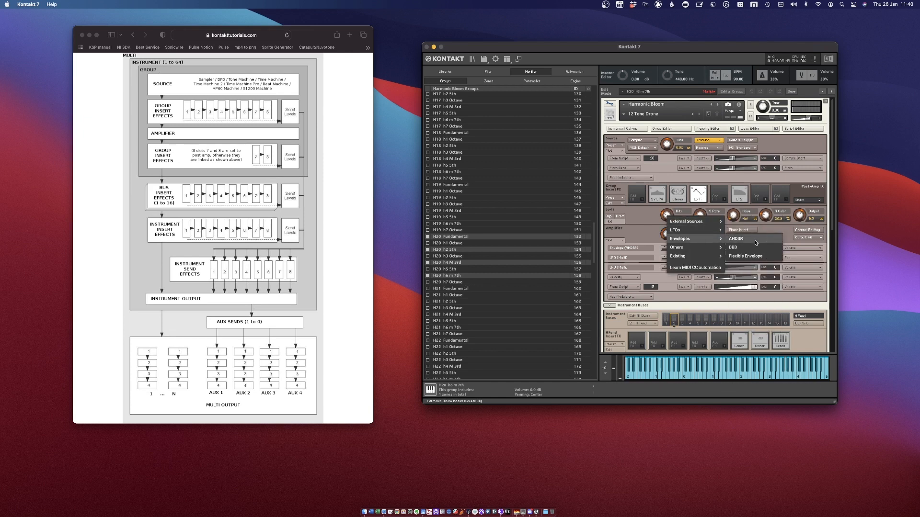
pyautogui.click(755, 243)
pyautogui.click(664, 230)
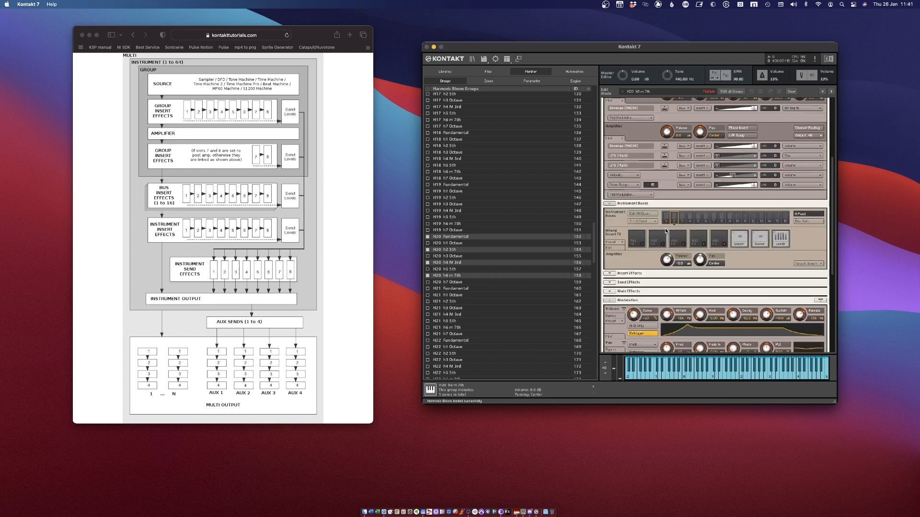
pyautogui.moveTo(670, 328); pyautogui.dragTo(672, 286)
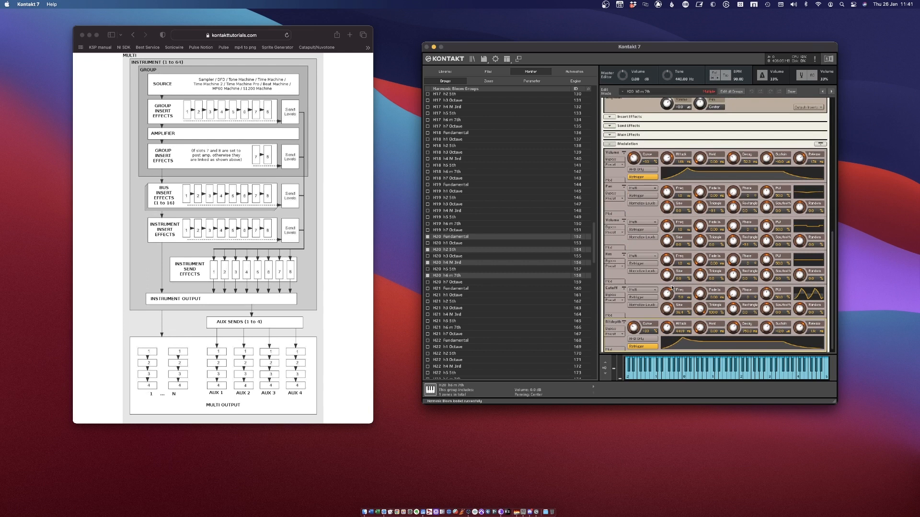
pyautogui.moveTo(768, 331); pyautogui.dragTo(768, 292)
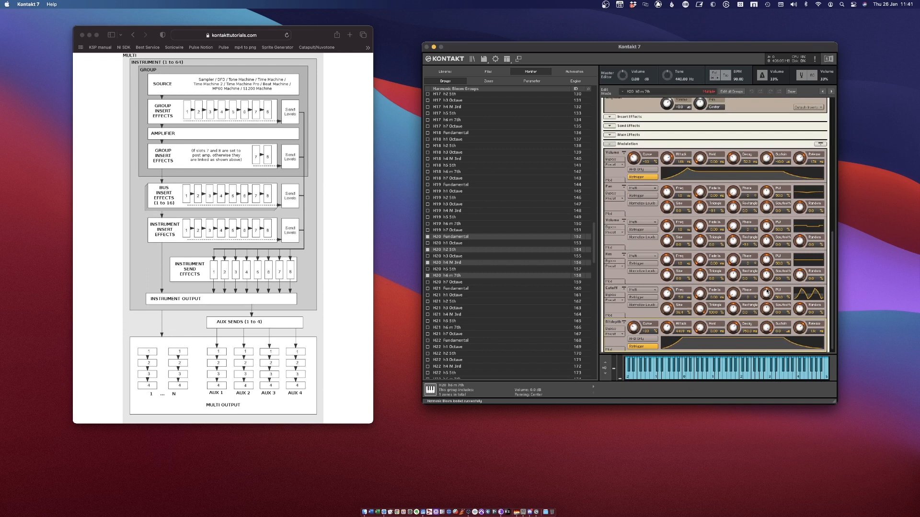
pyautogui.moveTo(664, 332); pyautogui.dragTo(666, 317)
# Raise the Lo-Fi's Bits and sample rate and invert the envelope modulation of Bits.
pyautogui.scroll(10, 666, 315)
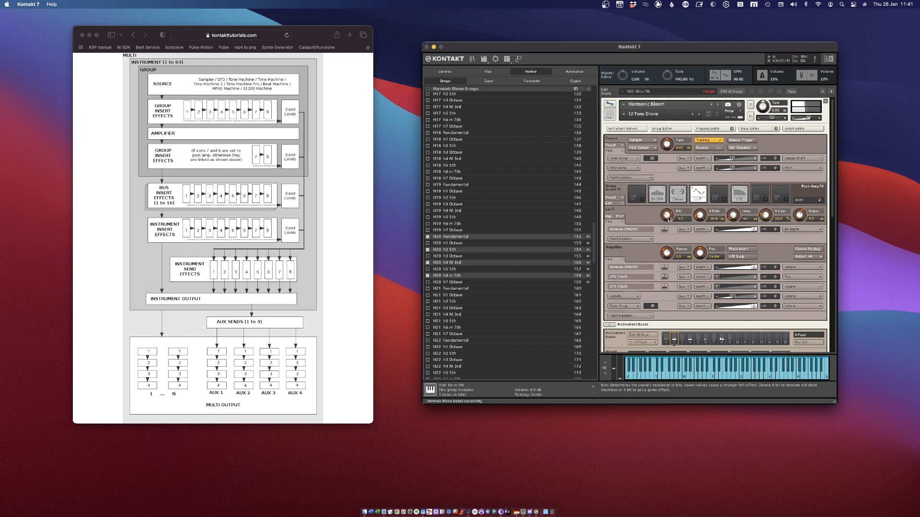
pyautogui.moveTo(663, 216); pyautogui.dragTo(671, 151)
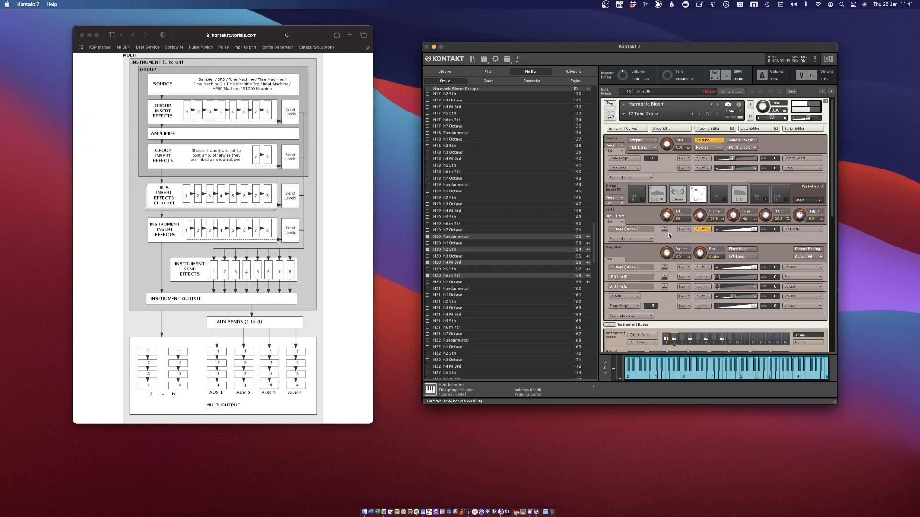
pyautogui.moveTo(699, 216); pyautogui.dragTo(699, 194)
# Assign a Step Modulator to the Lo-Fi's sample rate.
pyautogui.rightClick(699, 217)
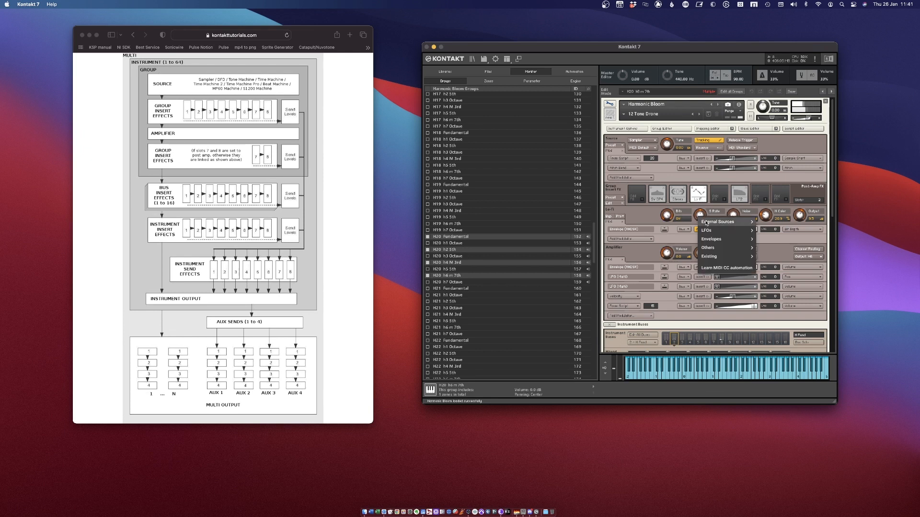
pyautogui.moveTo(720, 230)
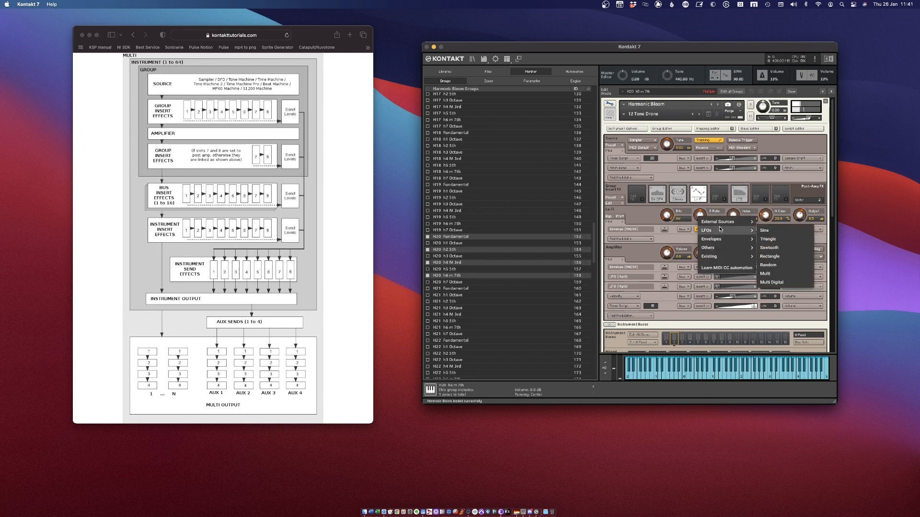
pyautogui.moveTo(719, 247)
pyautogui.click(772, 249)
pyautogui.scroll(-1, 746, 263)
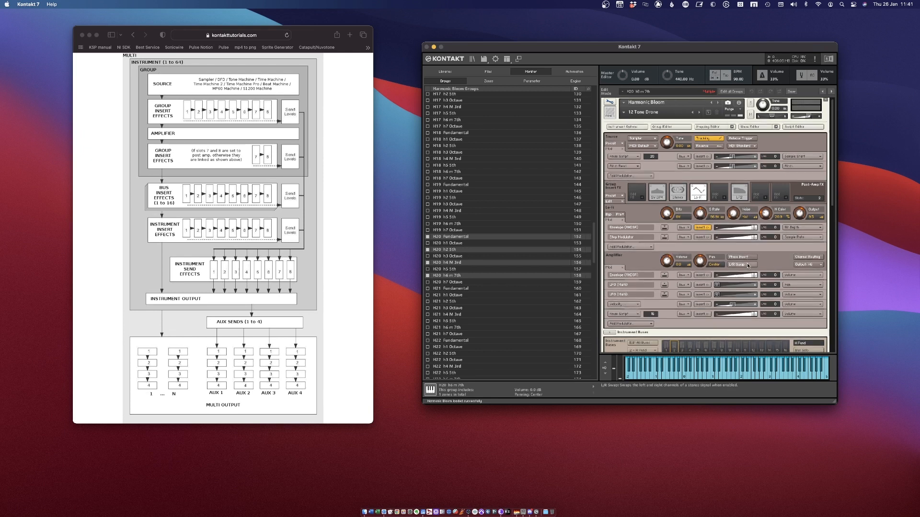
# Draw a pattern of alternating positive and negative steps in the Step Modulator and sync its frequency to 1/4.
pyautogui.click(665, 237)
pyautogui.moveTo(665, 322)
pyautogui.mouseDown()
pyautogui.moveTo(734, 336)
pyautogui.moveTo(729, 331)
pyautogui.mouseUp()
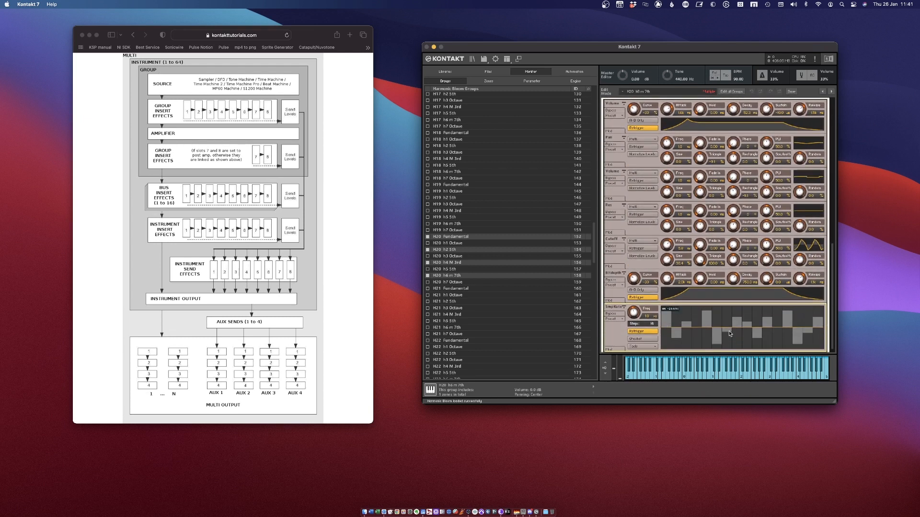
pyautogui.click(654, 316)
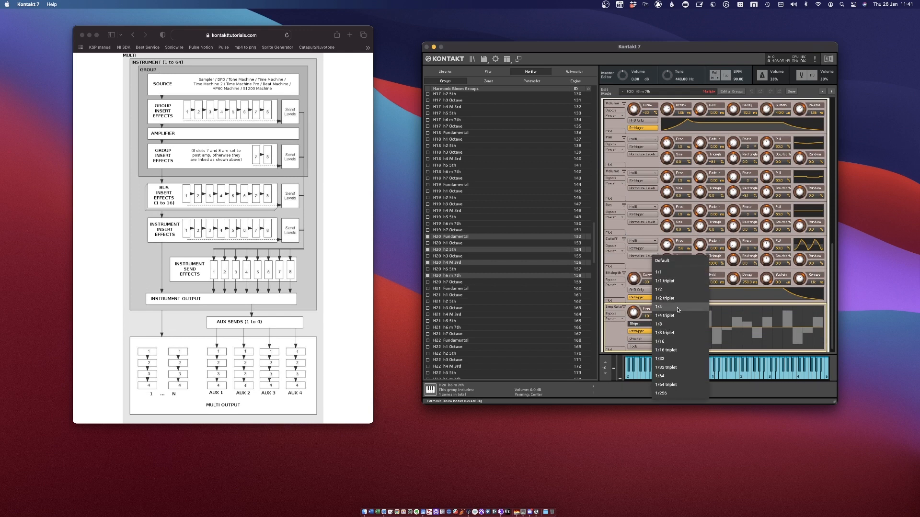
pyautogui.click(677, 309)
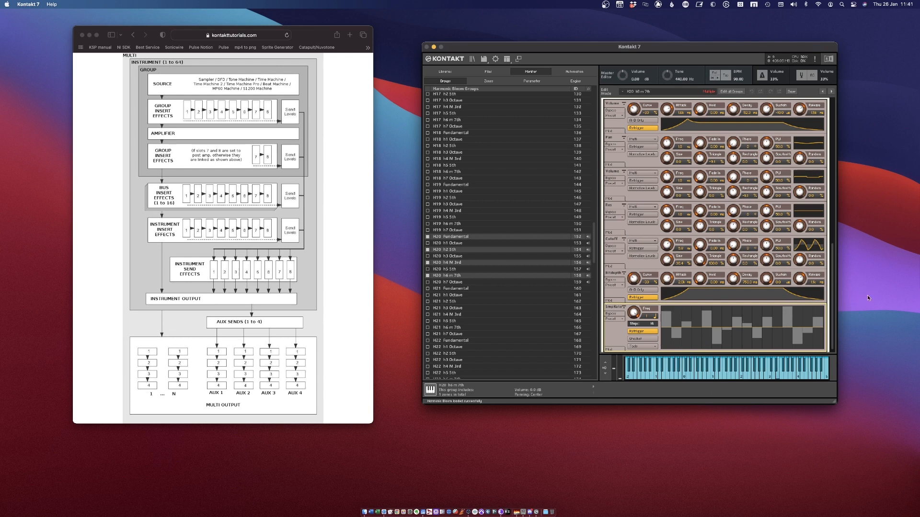
pyautogui.scroll(10, 816, 158)
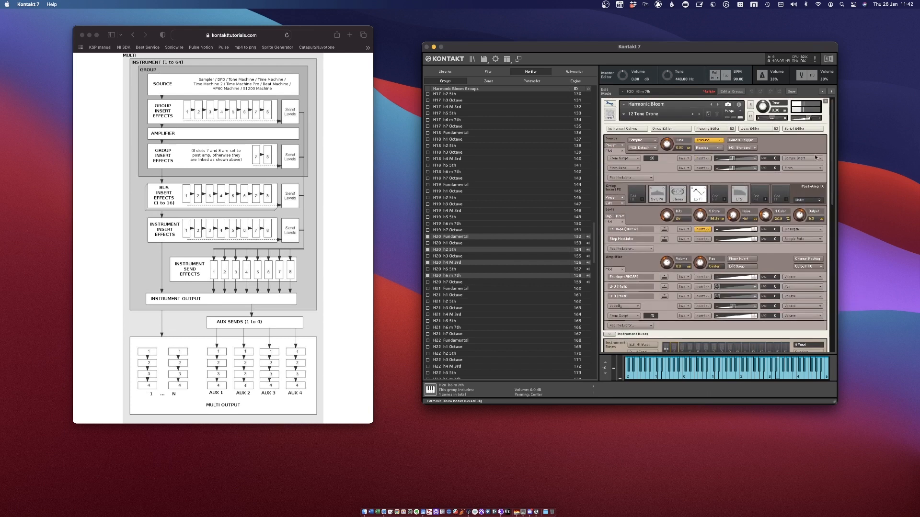